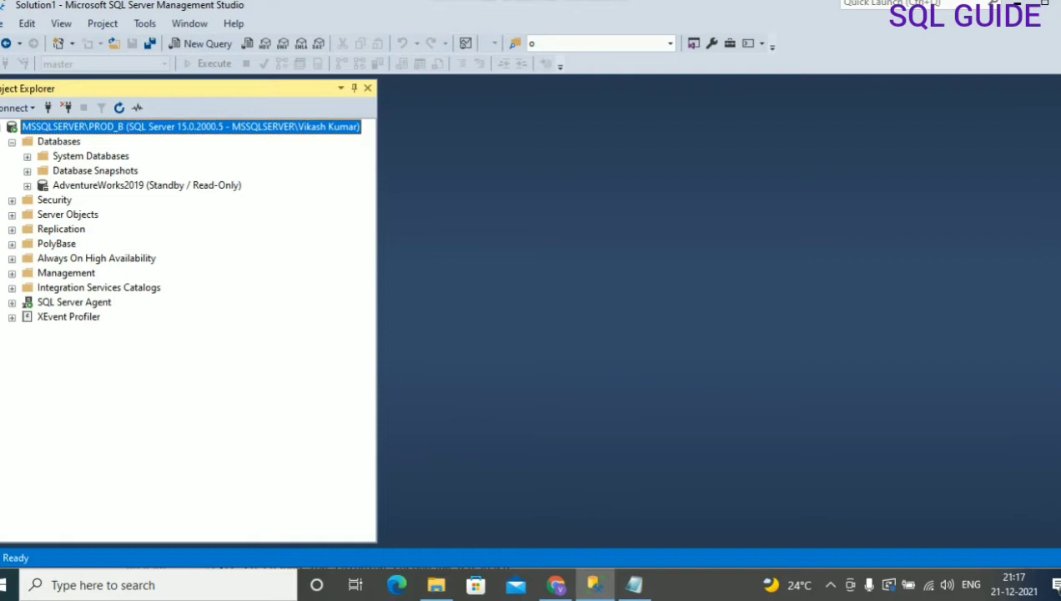
Step: Open a new query on AdventureWorks2019 and paste the sys.master_files select statement copied from the Notepad script
left_click(147, 185)
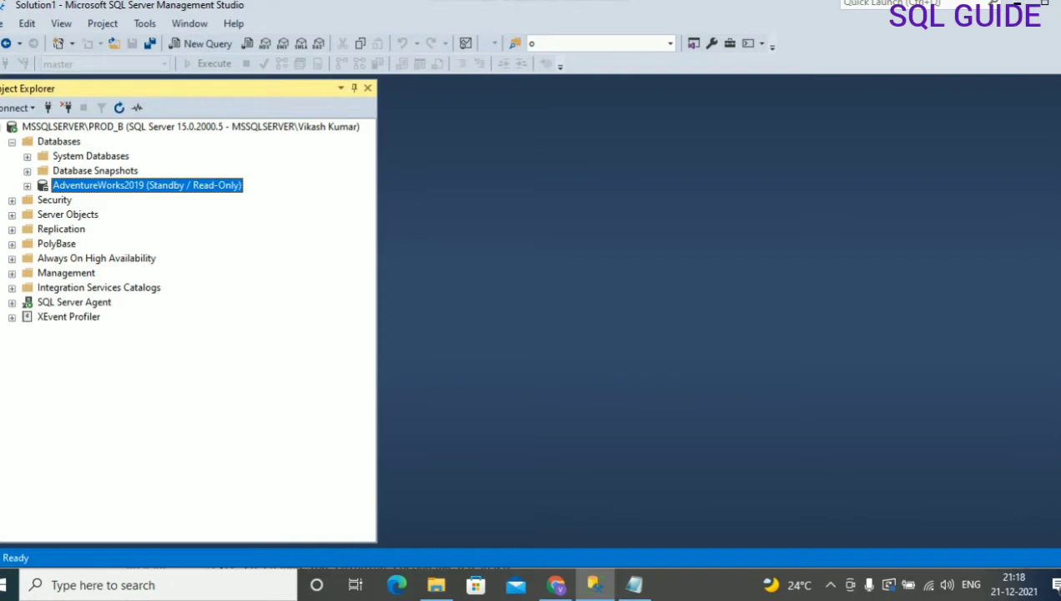
left_click_drag(377, 309, 341, 308)
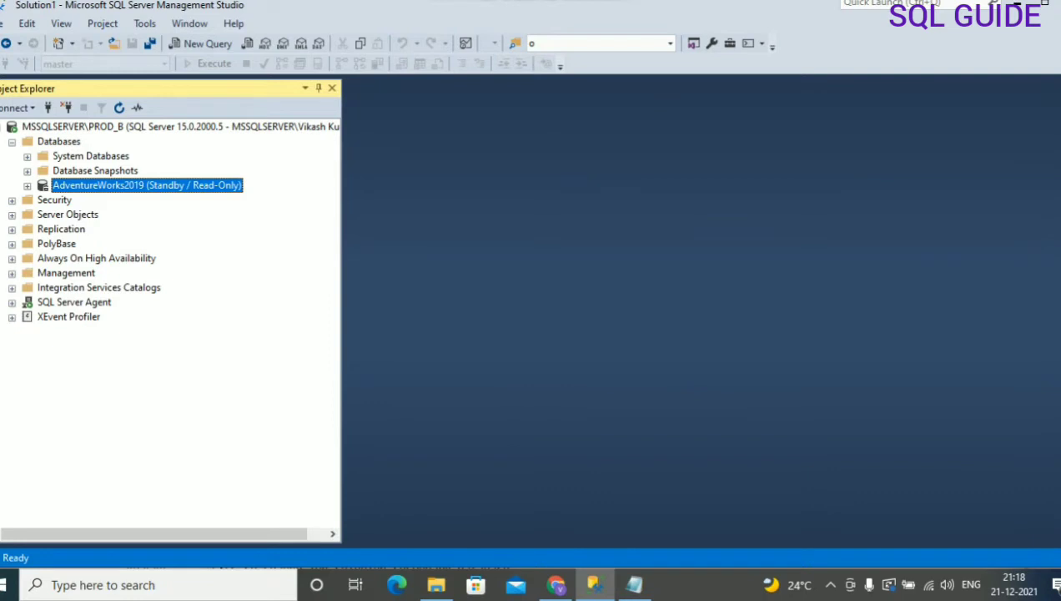
left_click(202, 43)
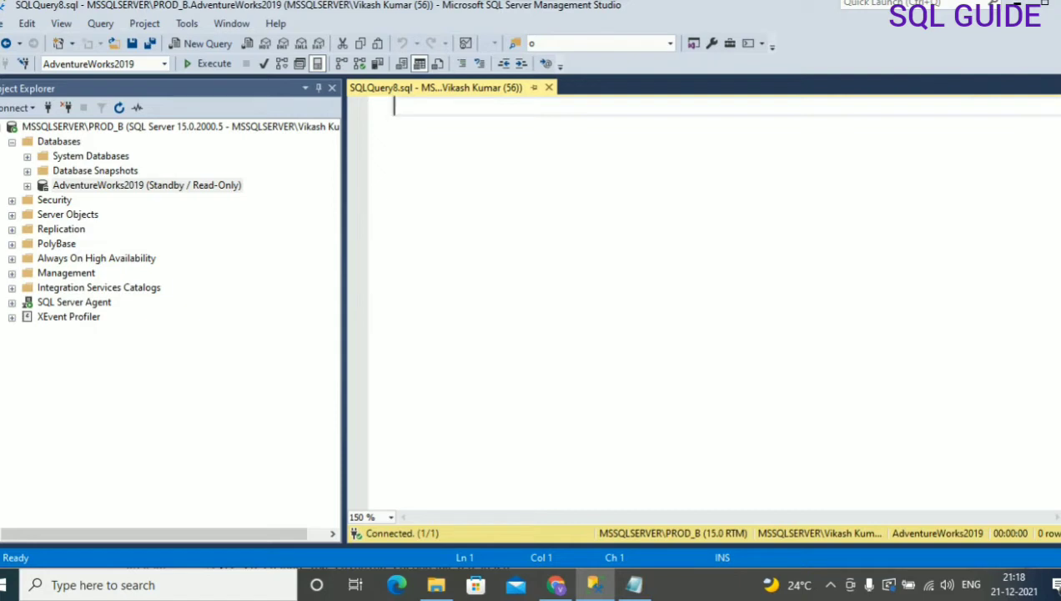
left_click(634, 584)
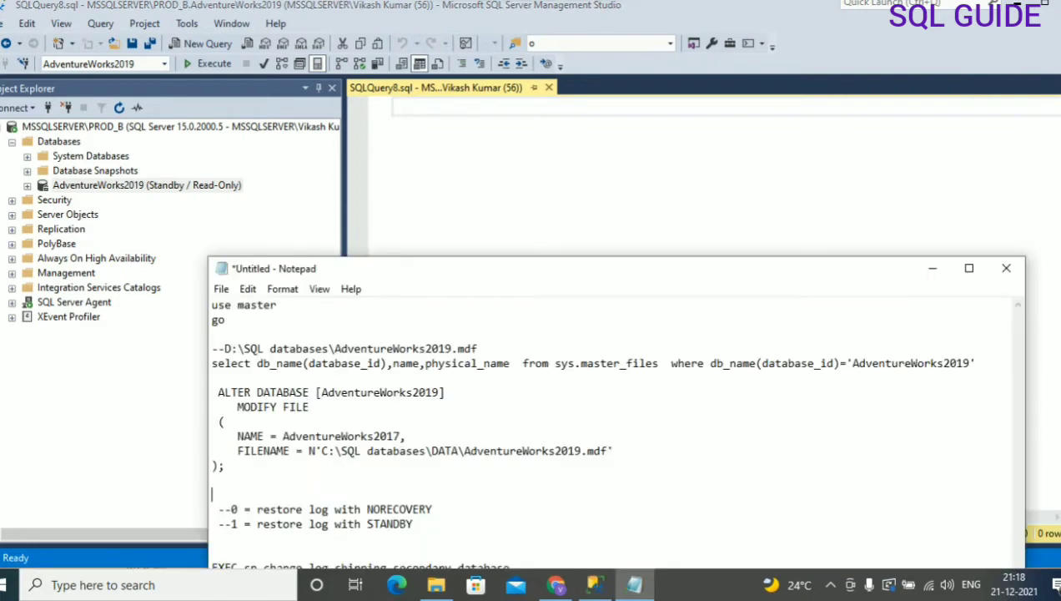
left_click_drag(975, 363, 212, 364)
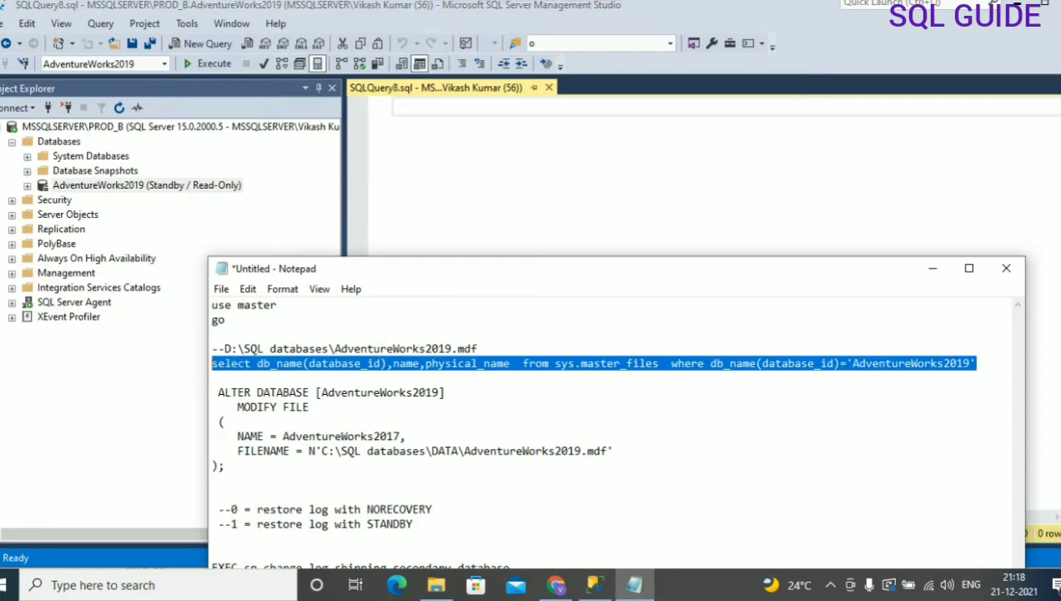
key("ctrl+c")
key("alt+Tab")
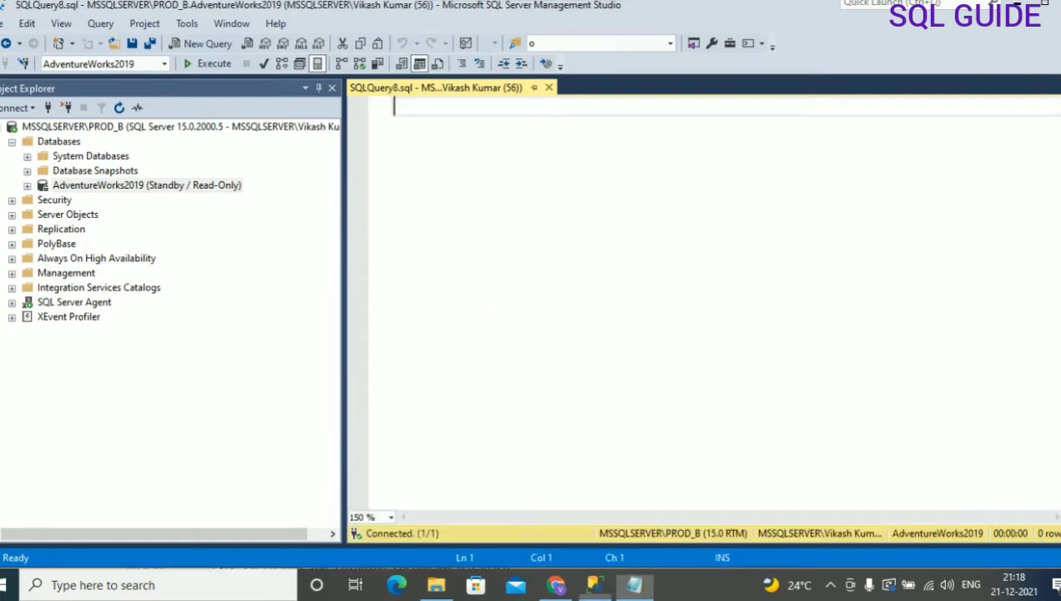
key("ctrl+v")
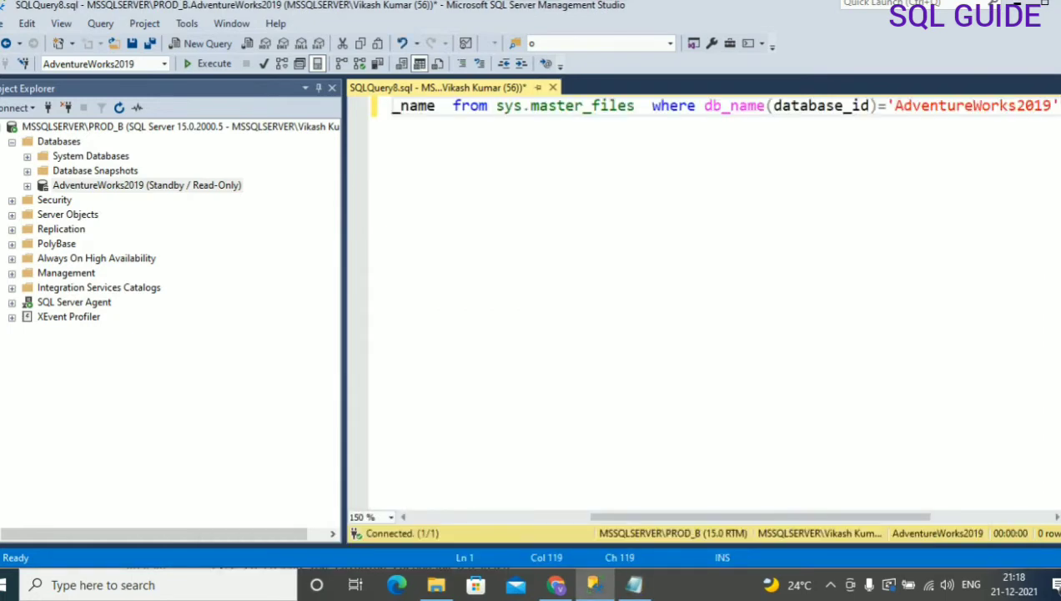
Step: Close Object Explorer and run the sys.master_files query for AdventureWorks2019's logical and physical file names
left_click(331, 88)
left_click_drag(697, 106, 25, 106)
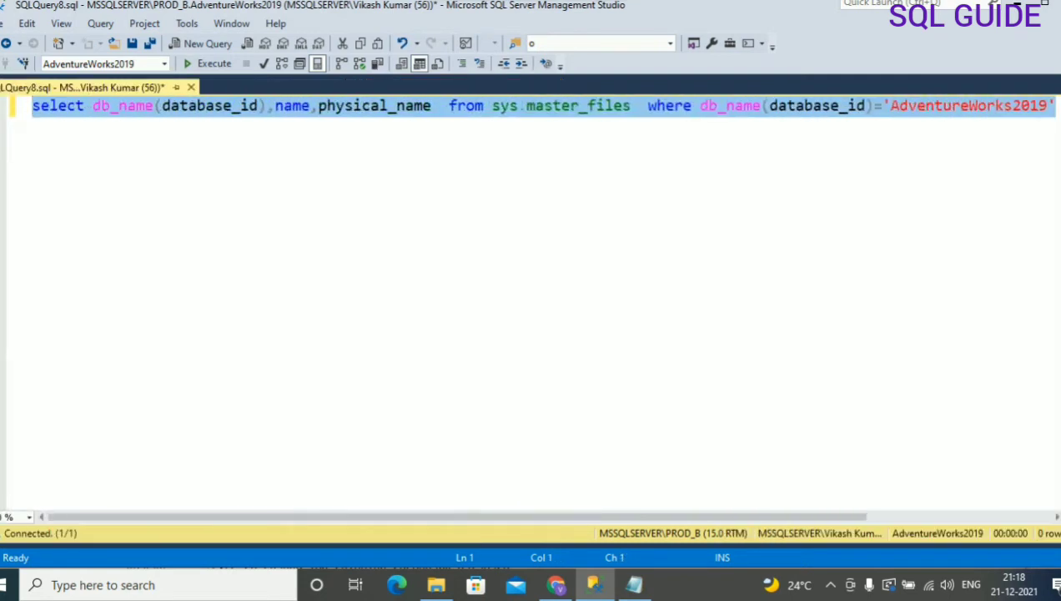
left_click(327, 106)
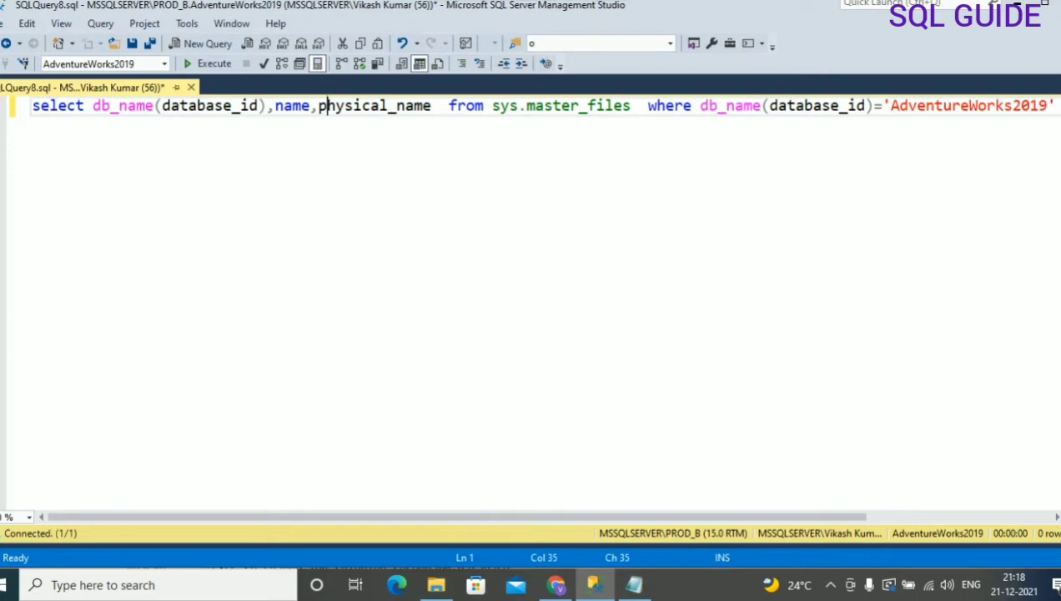
left_click(482, 106)
key("F5")
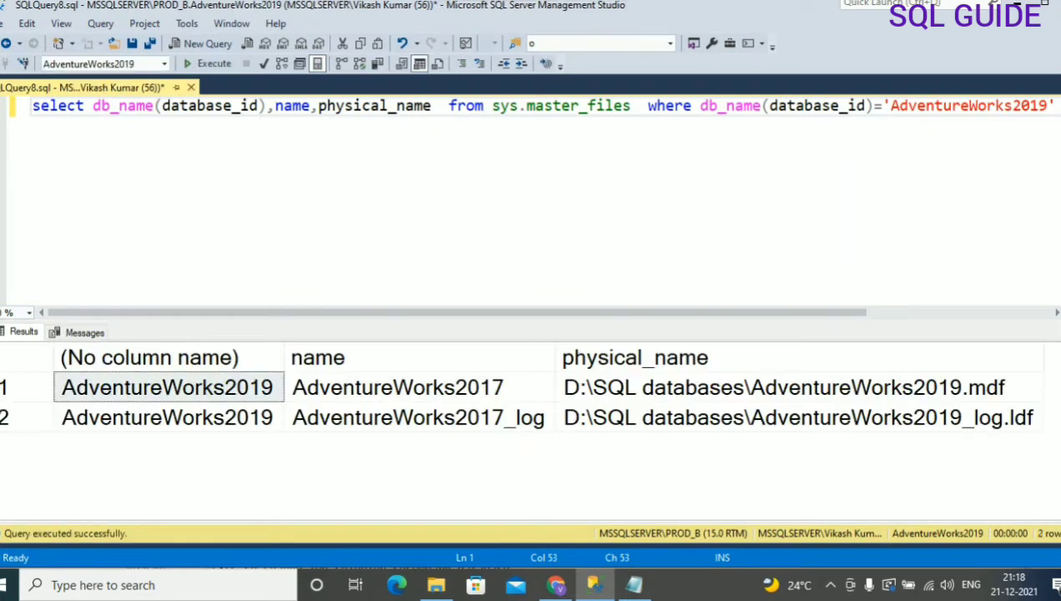
Step: Copy the physical path of AdventureWorks2019.mdf from the results and paste it on a new line below the query
left_click(678, 384)
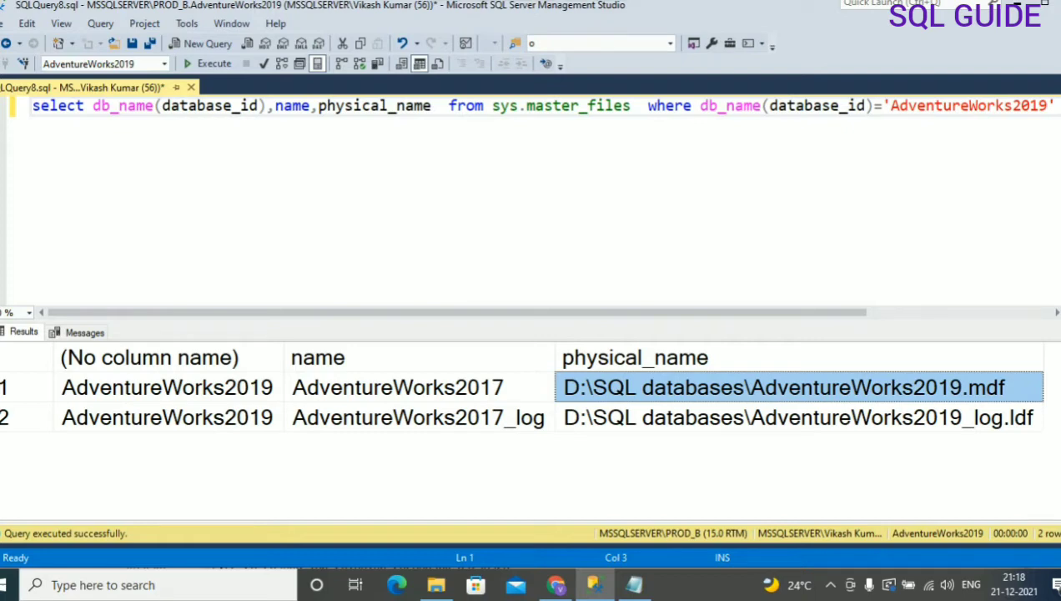
left_click(630, 106)
left_click(1053, 106)
key("Return")
key("ctrl+v")
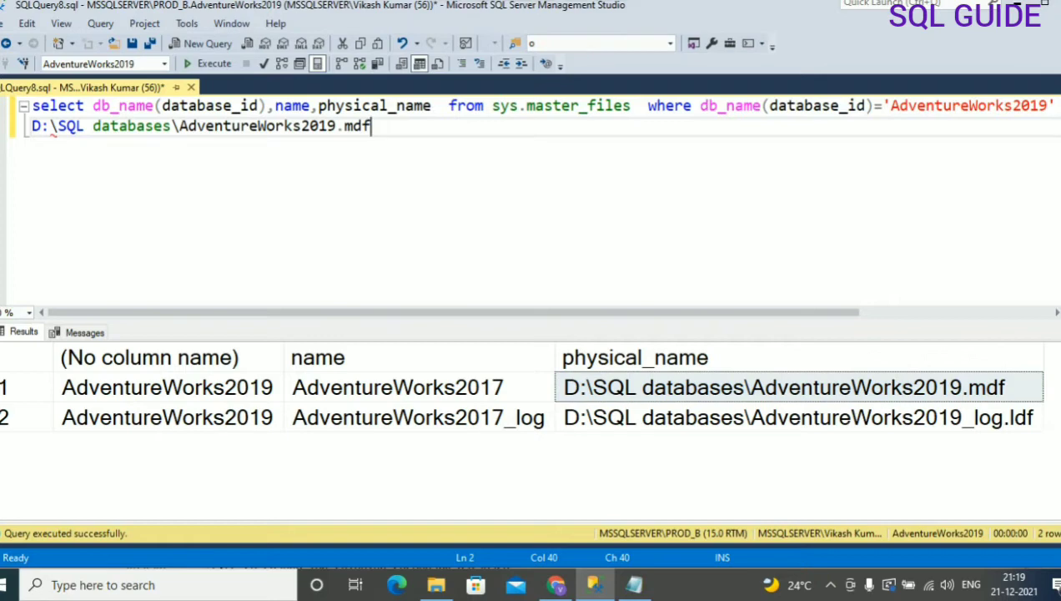
Step: Reconnect Object Explorer to the MSSQLSERVER\PROD_B database engine with Windows Authentication
left_click(3, 23)
left_click(13, 43)
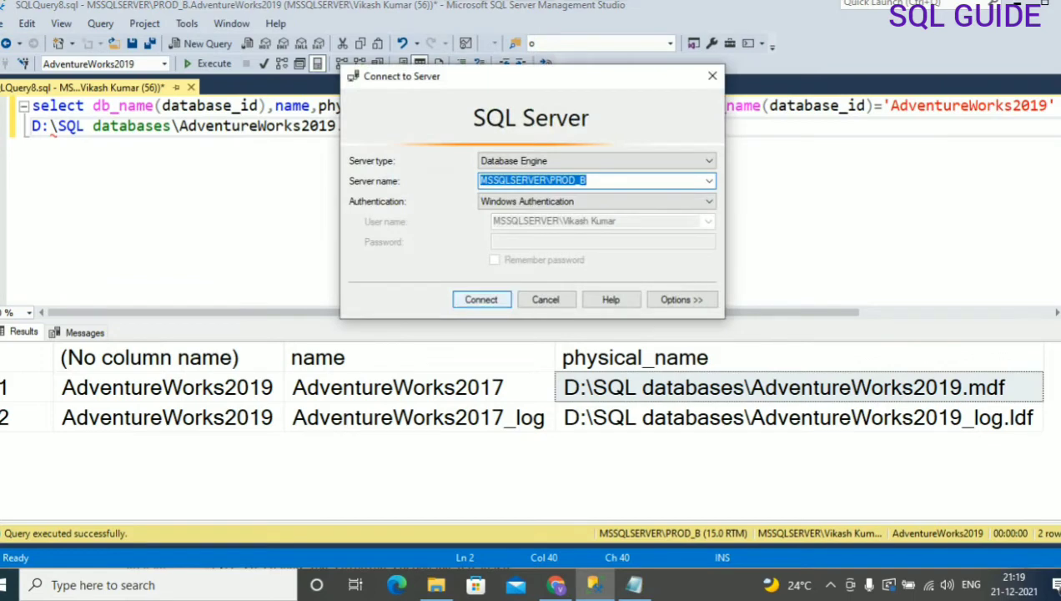
key("Return")
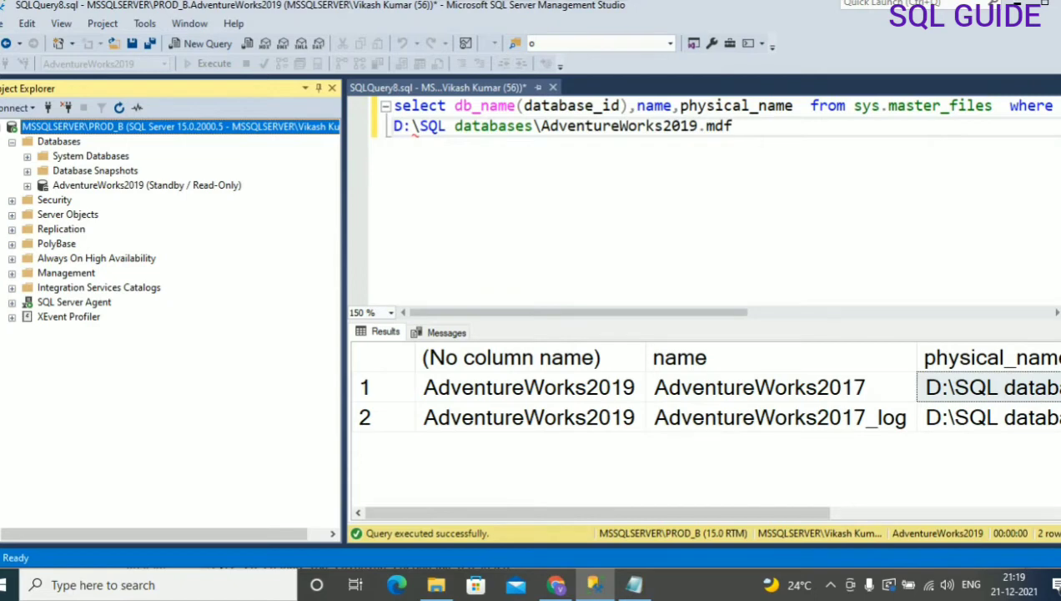
left_click(146, 184)
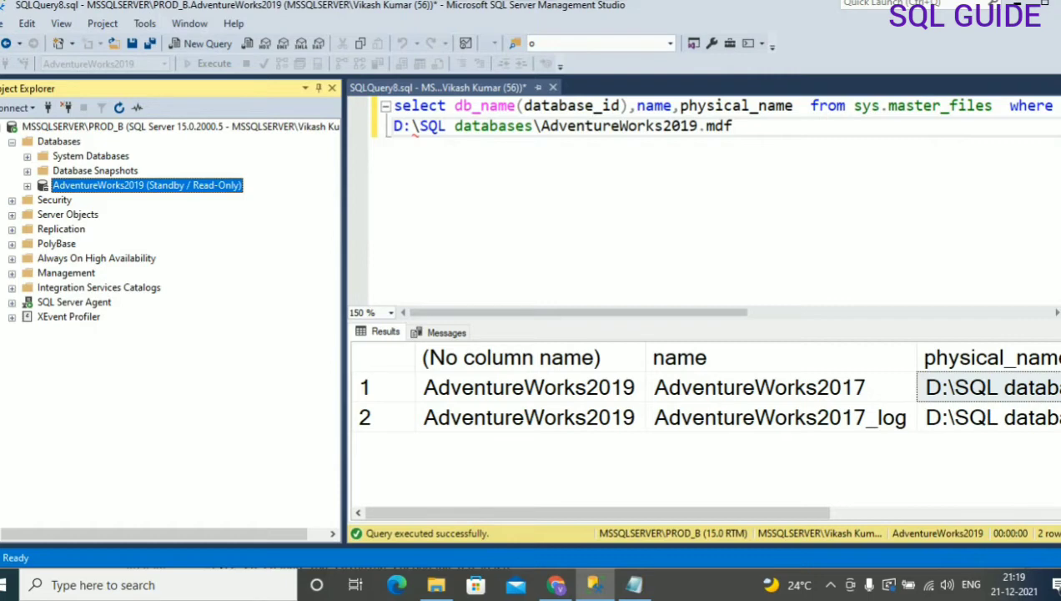
left_click(454, 126)
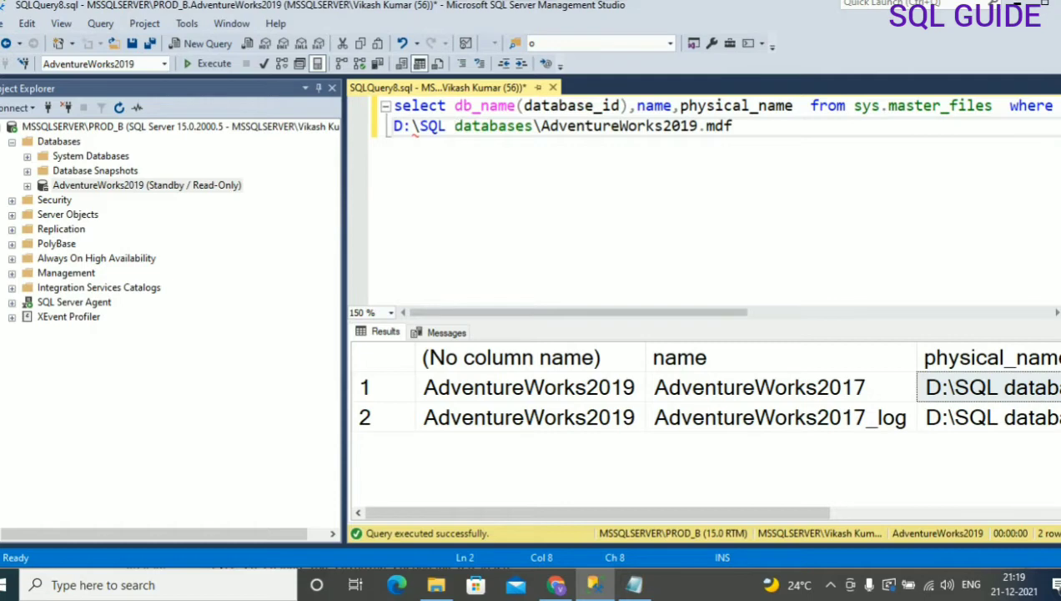
left_click(95, 171)
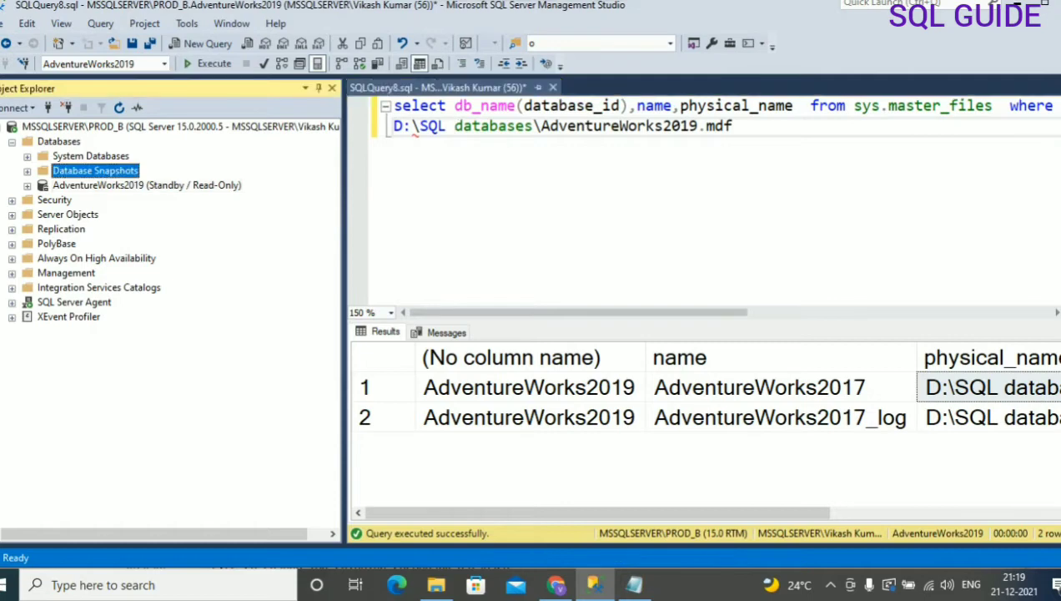
left_click(138, 185)
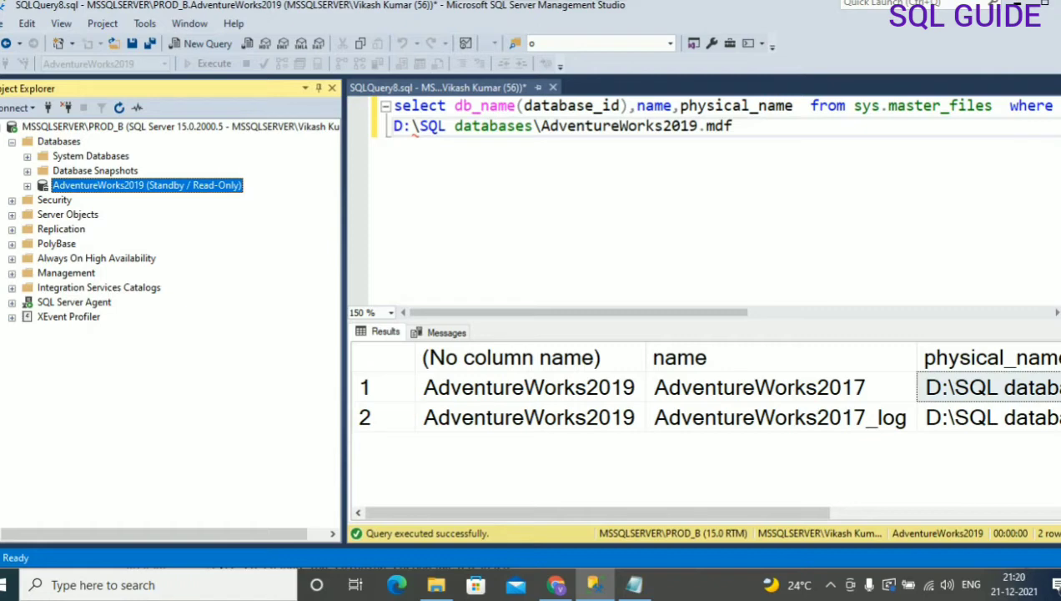
Step: Copy the restore-mode comments and sp_change_log_shipping_secondary_database call from Notepad into a new query on the MSSQLSERVER\PROD_B server
left_click(210, 128)
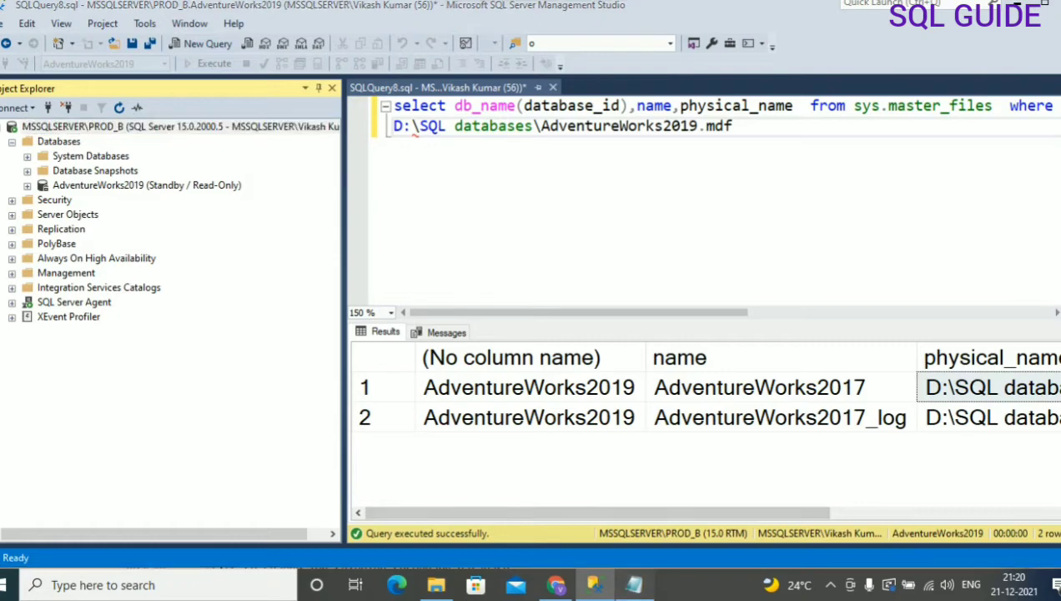
left_click(634, 584)
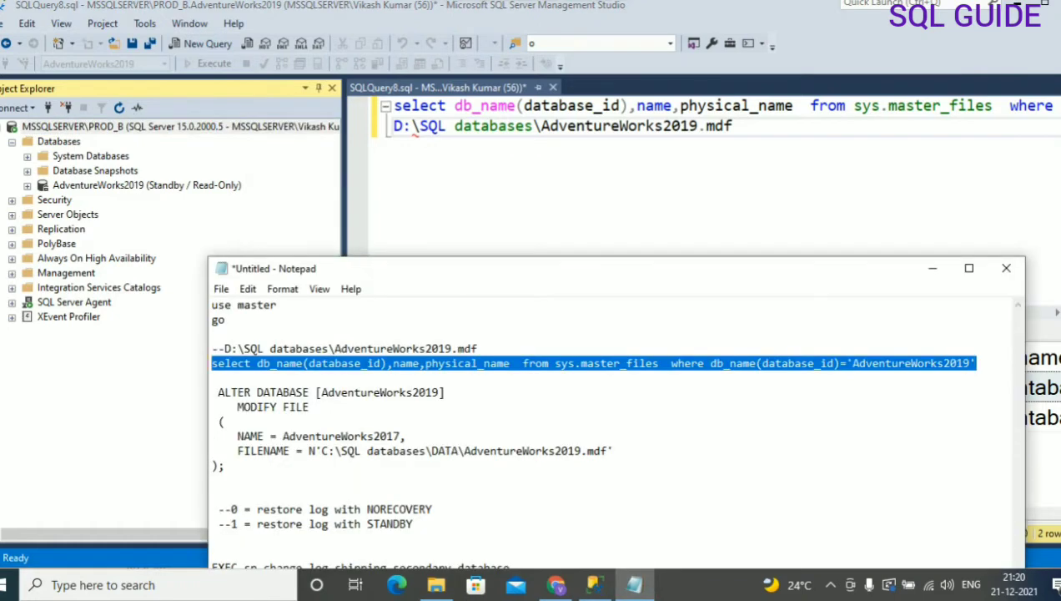
left_click(214, 495)
left_click(968, 268)
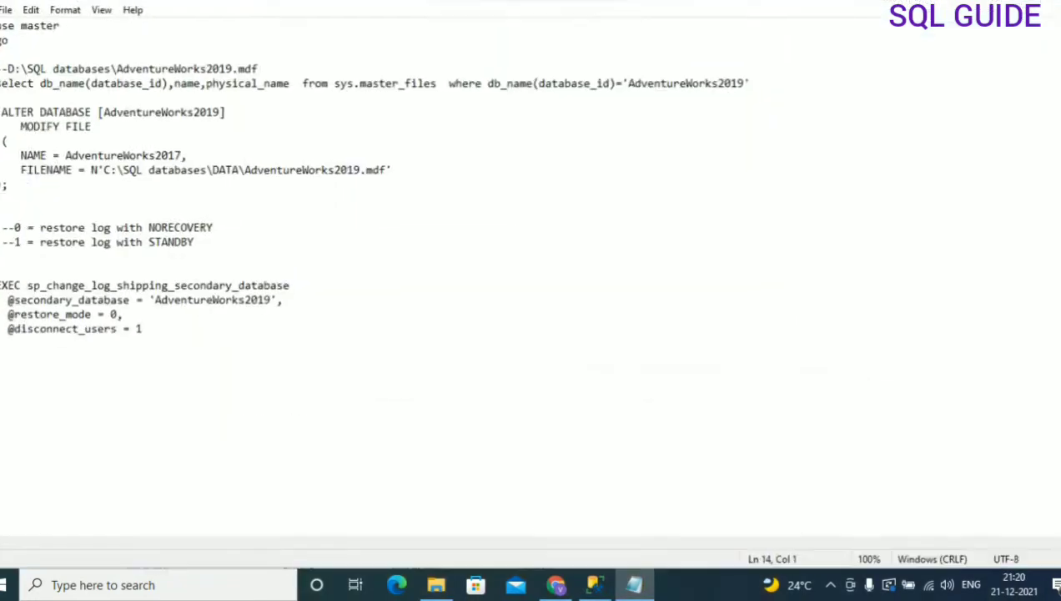
left_click_drag(1, 343, 2, 225)
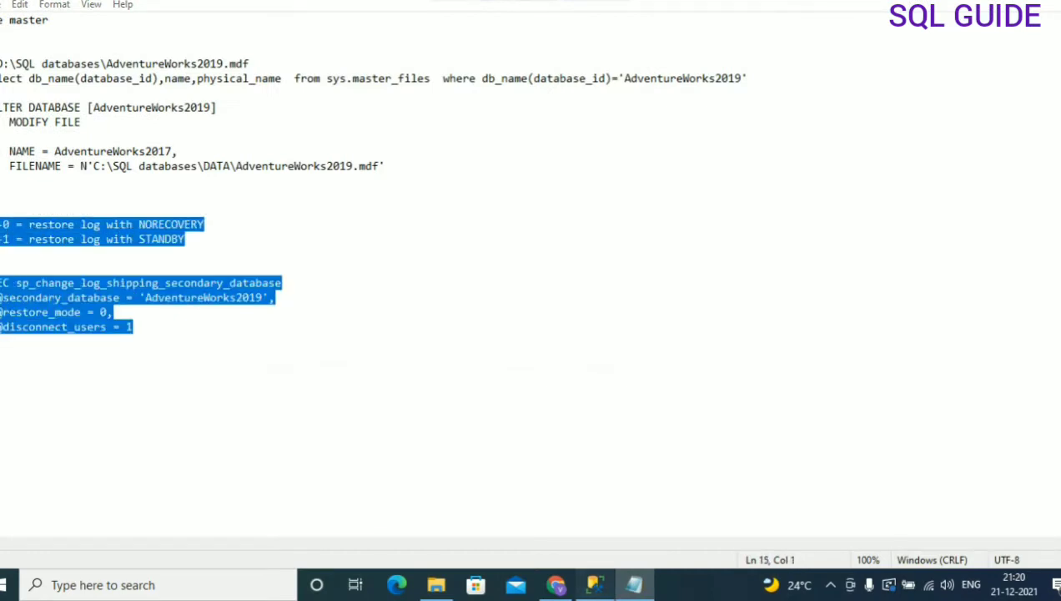
left_click(594, 585)
left_click(205, 43)
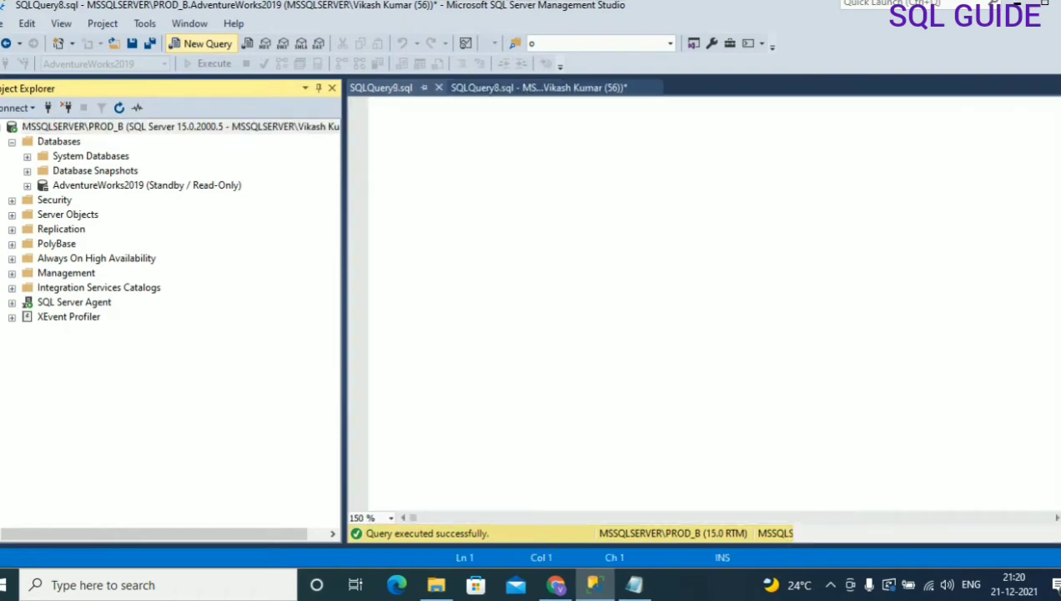
key("ctrl+v")
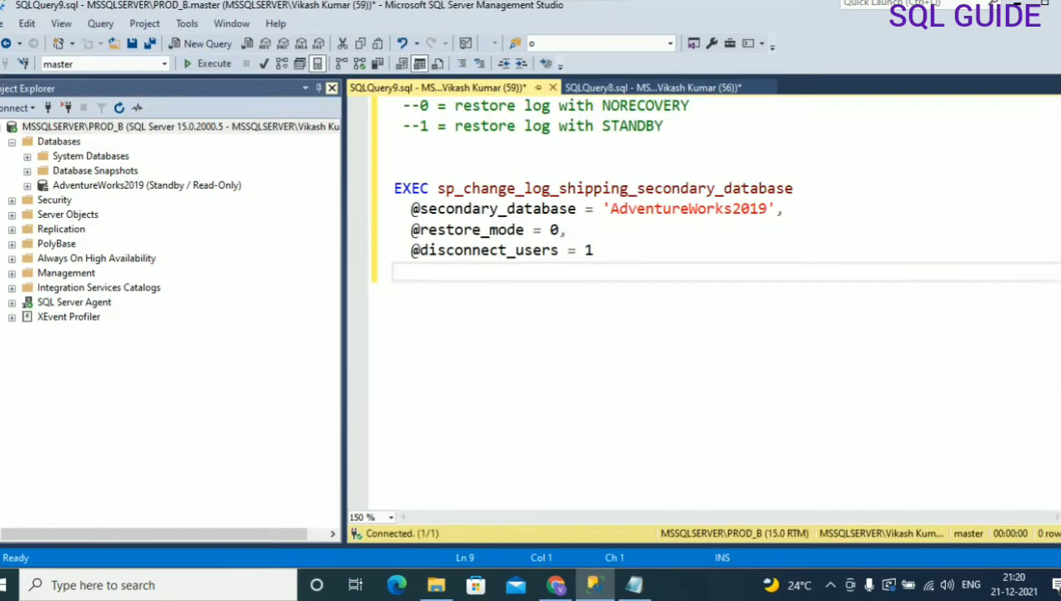
Step: Close Object Explorer and examine the restore-mode comments and the secondary database, restore_mode and disconnect_users parameters in the script
left_click(332, 88)
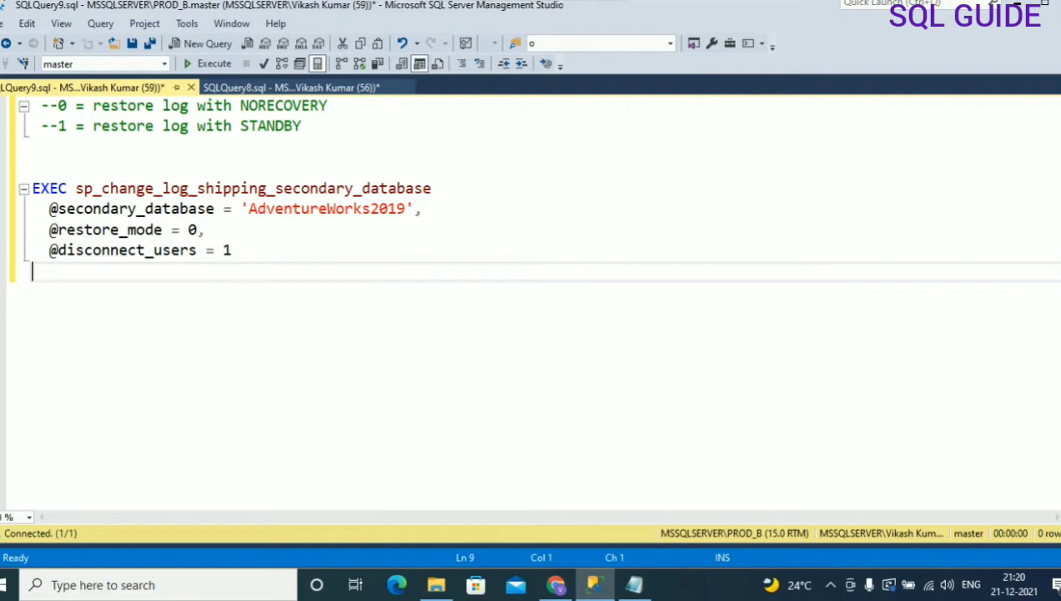
left_click_drag(328, 106, 215, 106)
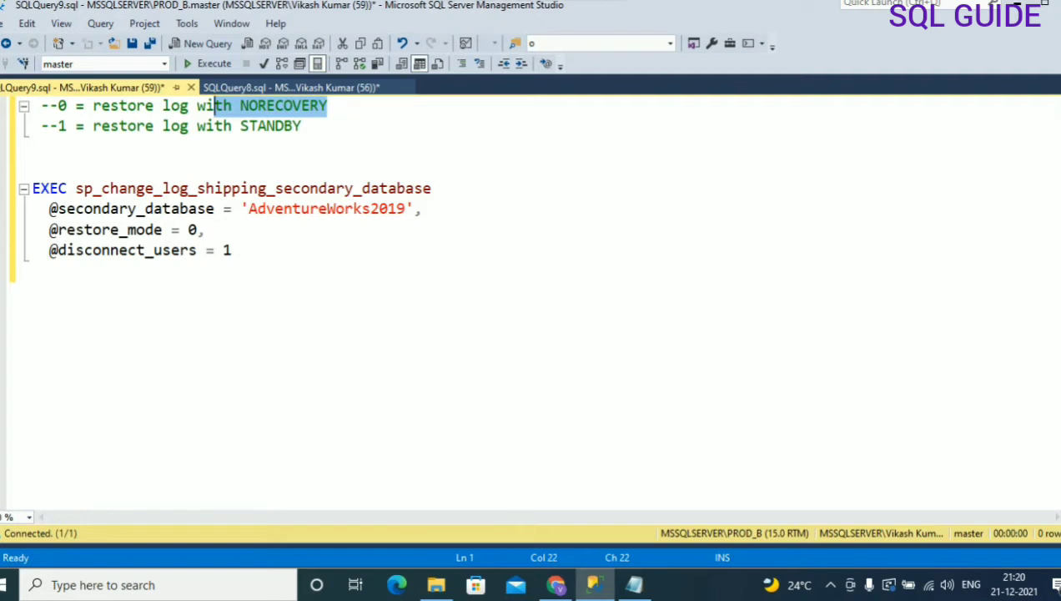
left_click_drag(406, 209, 249, 208)
left_click(232, 250)
left_click(197, 230)
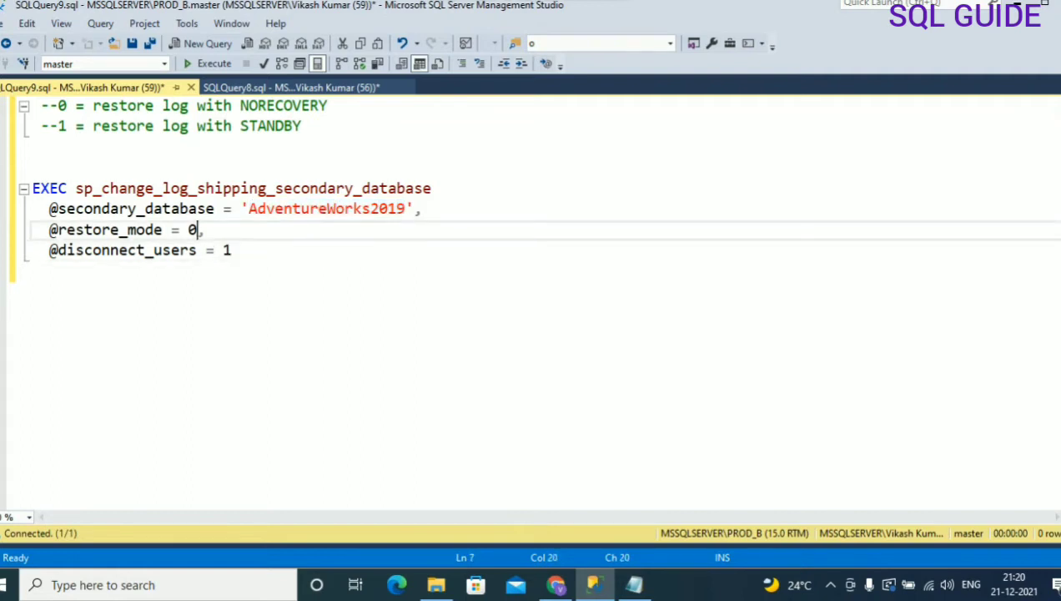
left_click_drag(57, 106, 66, 106)
left_click(41, 148)
left_click_drag(240, 106, 327, 106)
left_click(189, 229)
left_click_drag(67, 127, 57, 127)
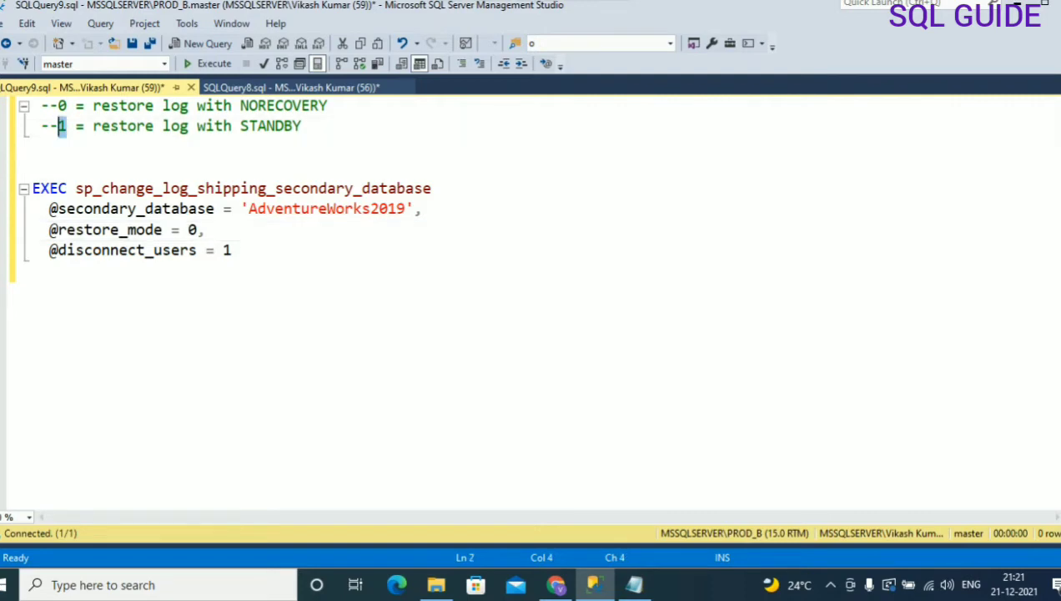
left_click(40, 146)
Step: Reconnect Object Explorer to MSSQLSERVER\PROD_B, select AdventureWorks2019, and narrow the pane beside the script
left_click(3, 23)
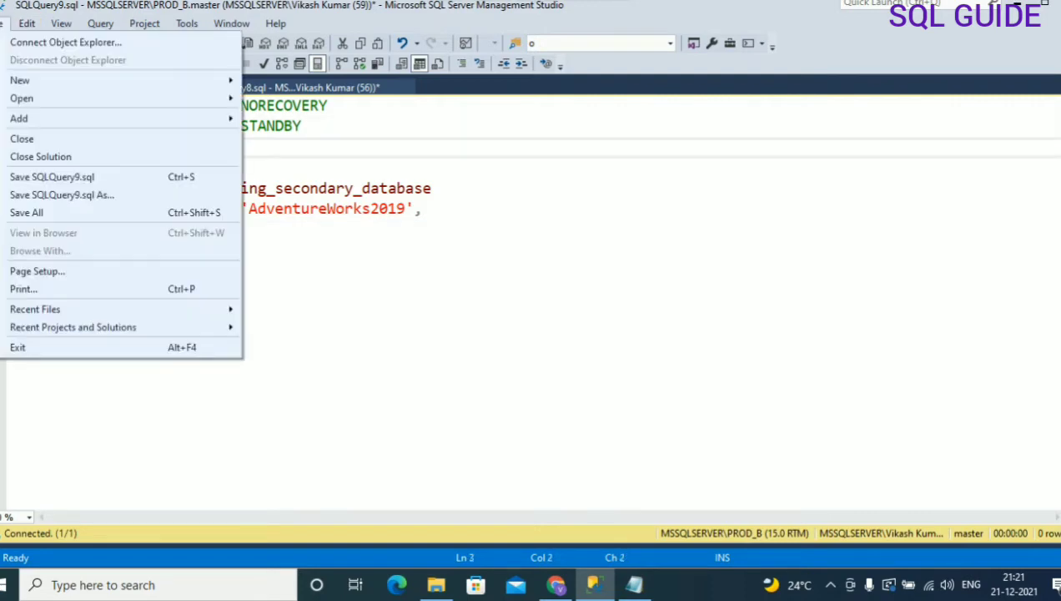
left_click(66, 42)
left_click(482, 299)
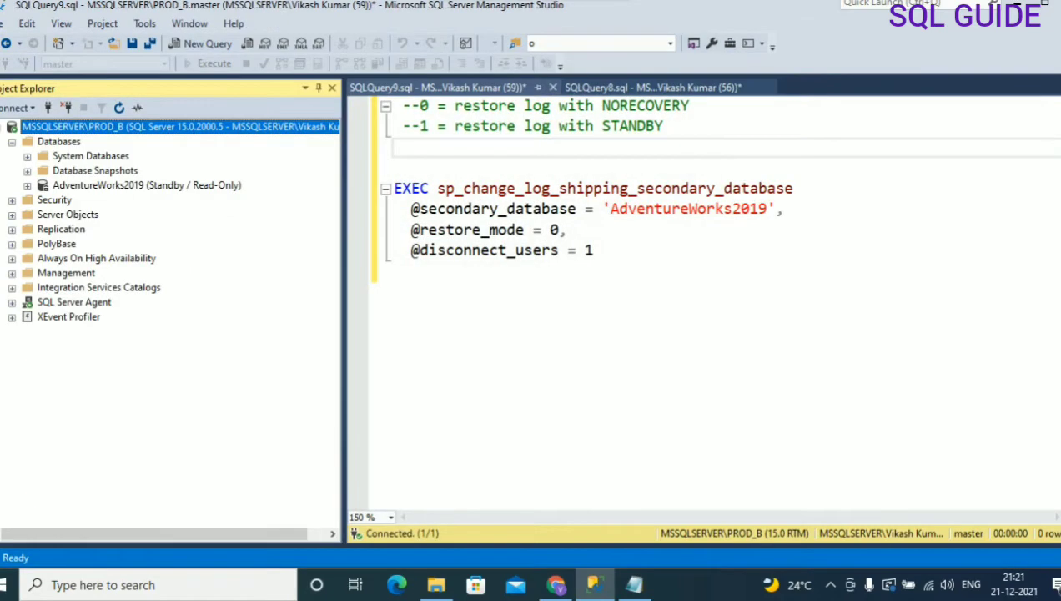
left_click(147, 185)
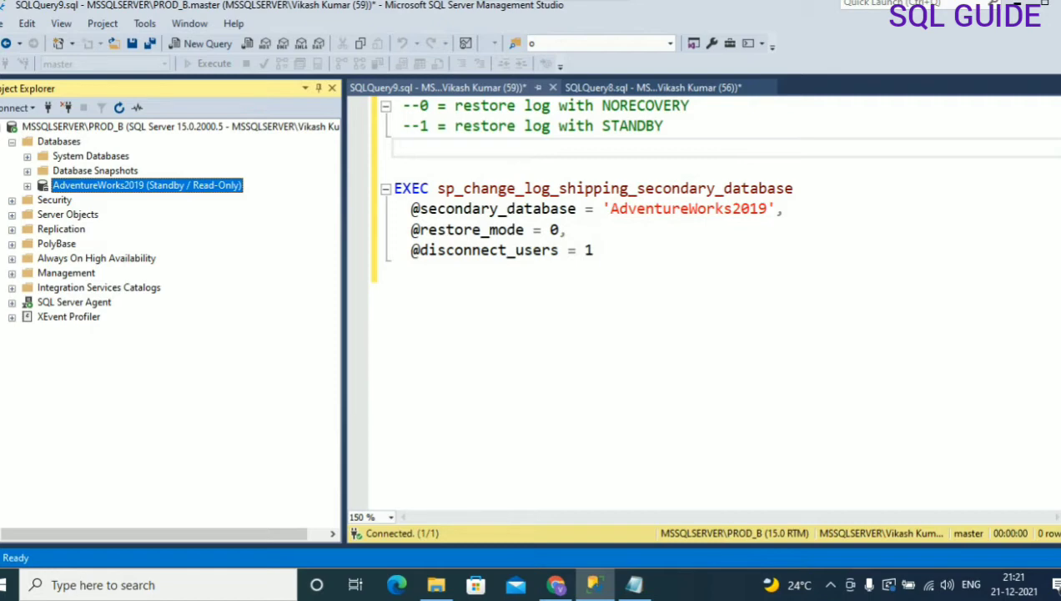
left_click_drag(344, 317, 265, 317)
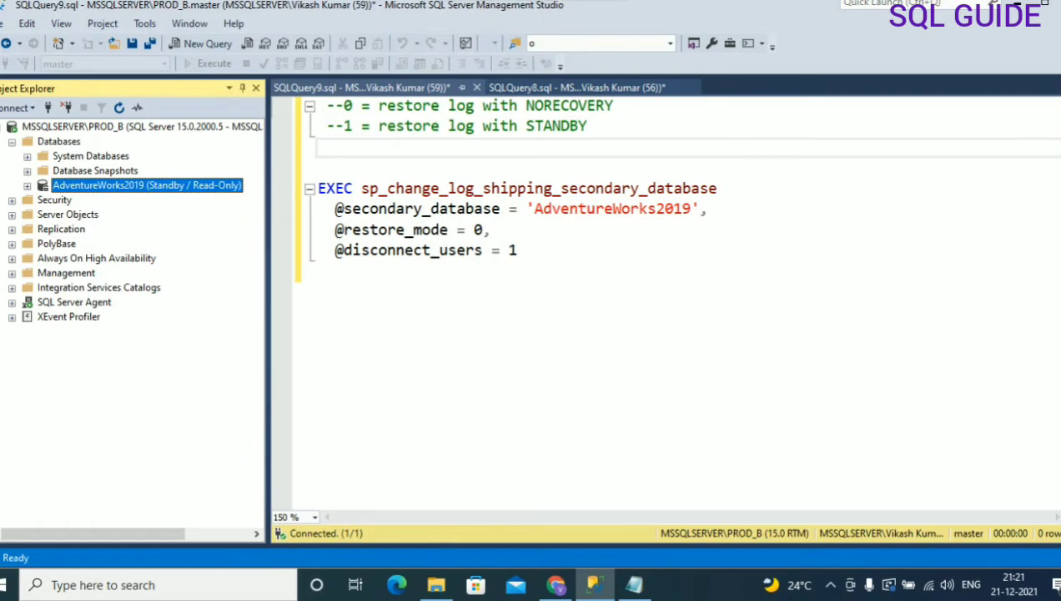
left_click(336, 271)
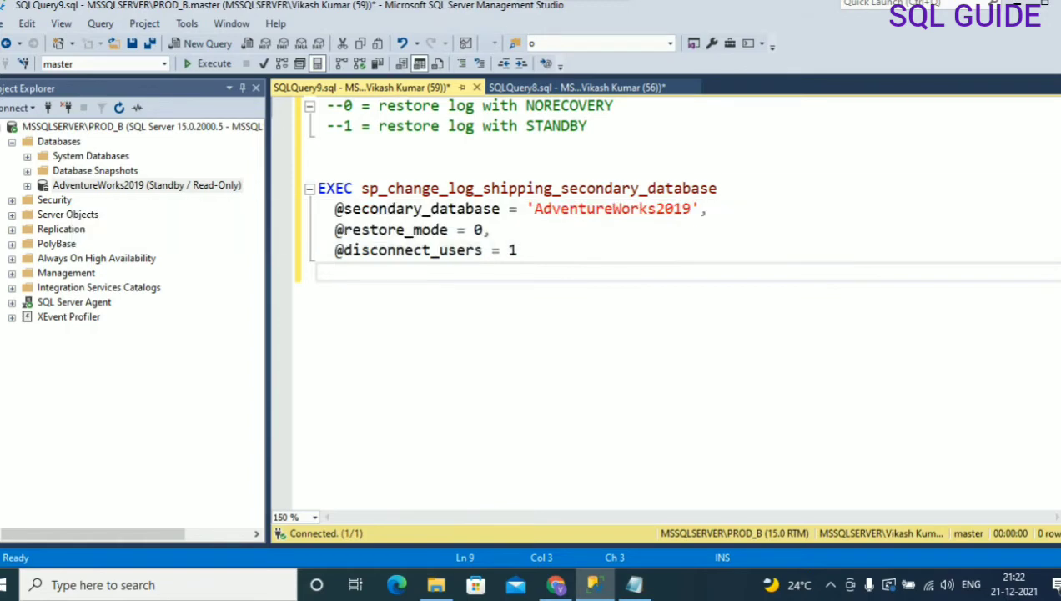
key("BackSpace")
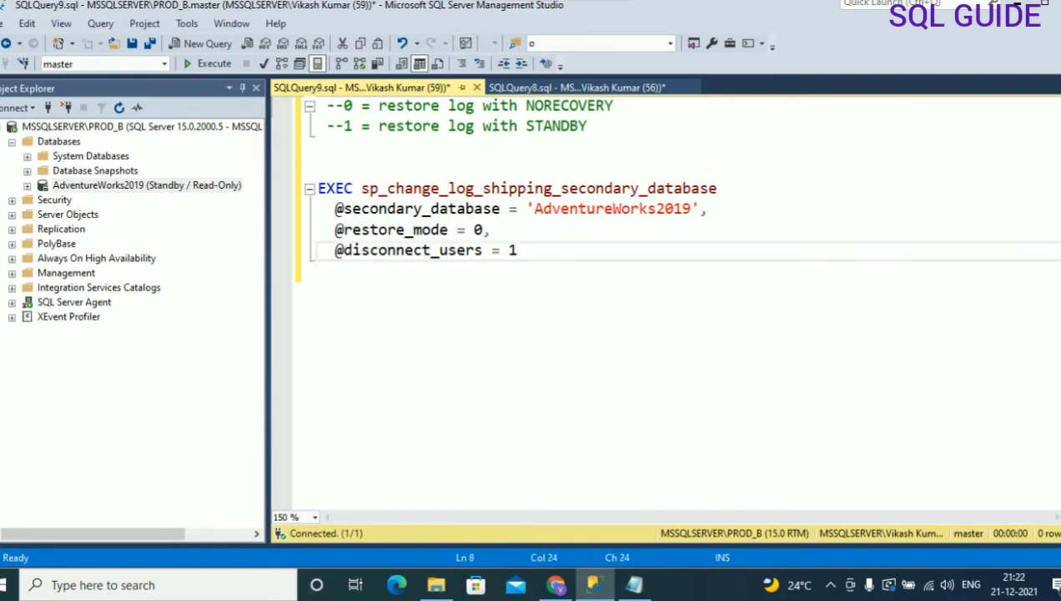
left_click_drag(517, 250, 318, 167)
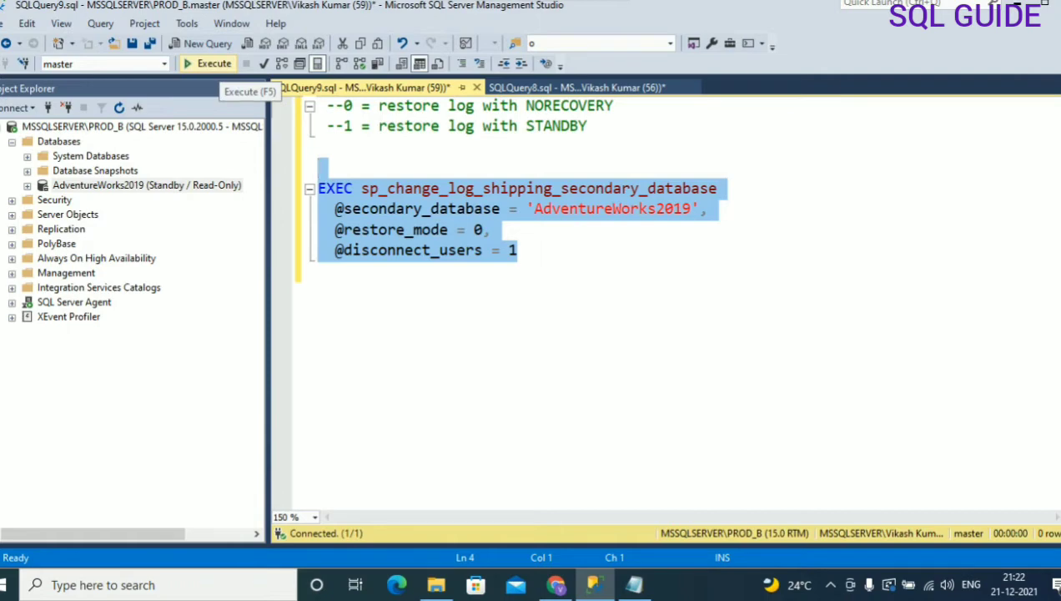
left_click(208, 64)
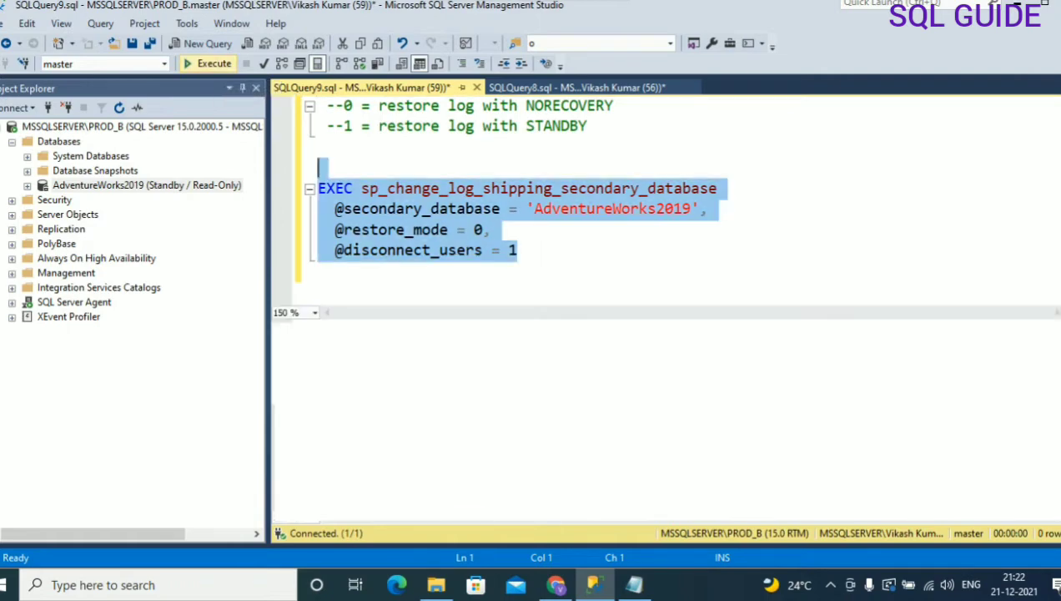
left_click(335, 272)
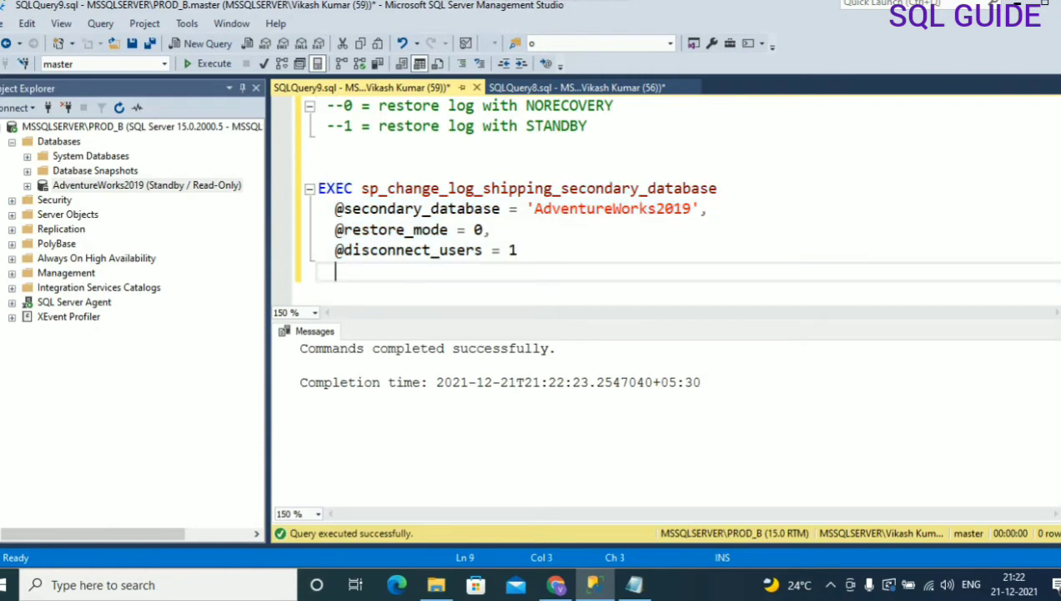
Step: Refresh the MSSQLSERVER\PROD_B server in Object Explorer and check the state of its AdventureWorks2019 database
left_click(142, 126)
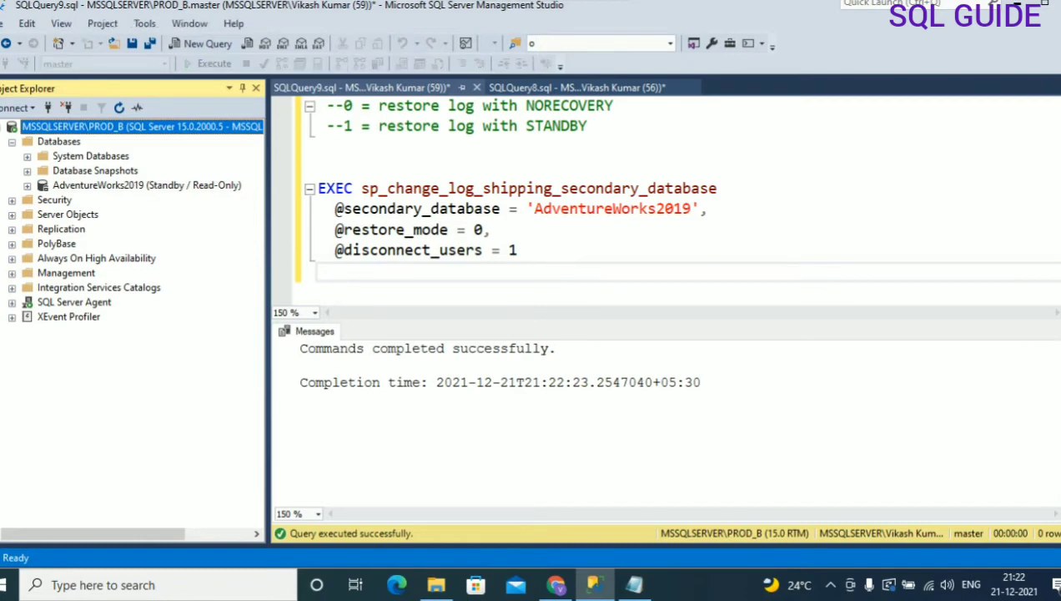
key("F5")
left_click(12, 142)
left_click(147, 186)
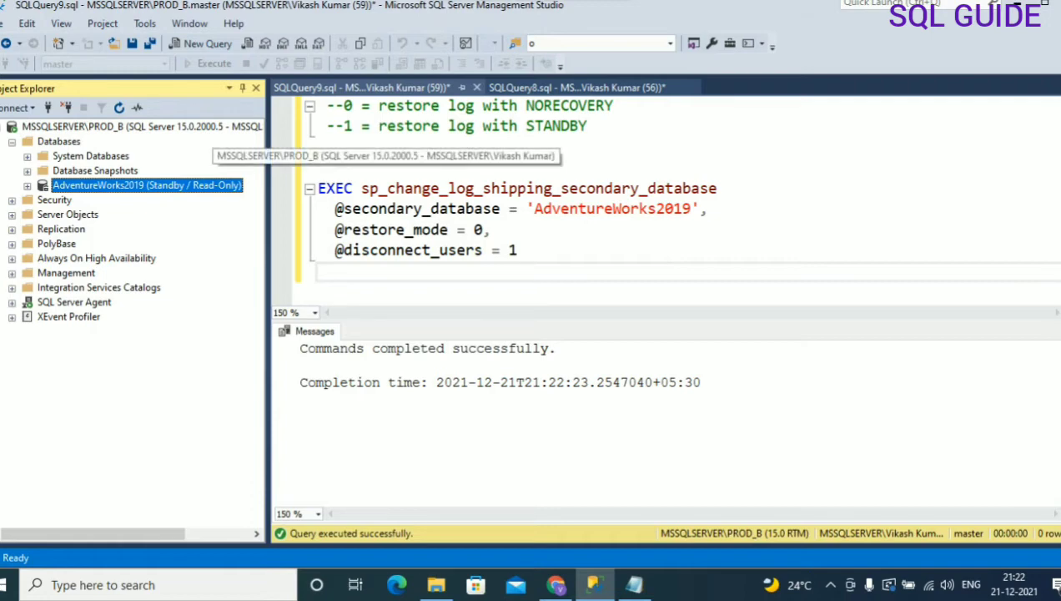
Step: Connect Object Explorer to the MSSQLSERVER\PROD_A database engine as well, using Windows Authentication
right_click(210, 127)
left_click(250, 137)
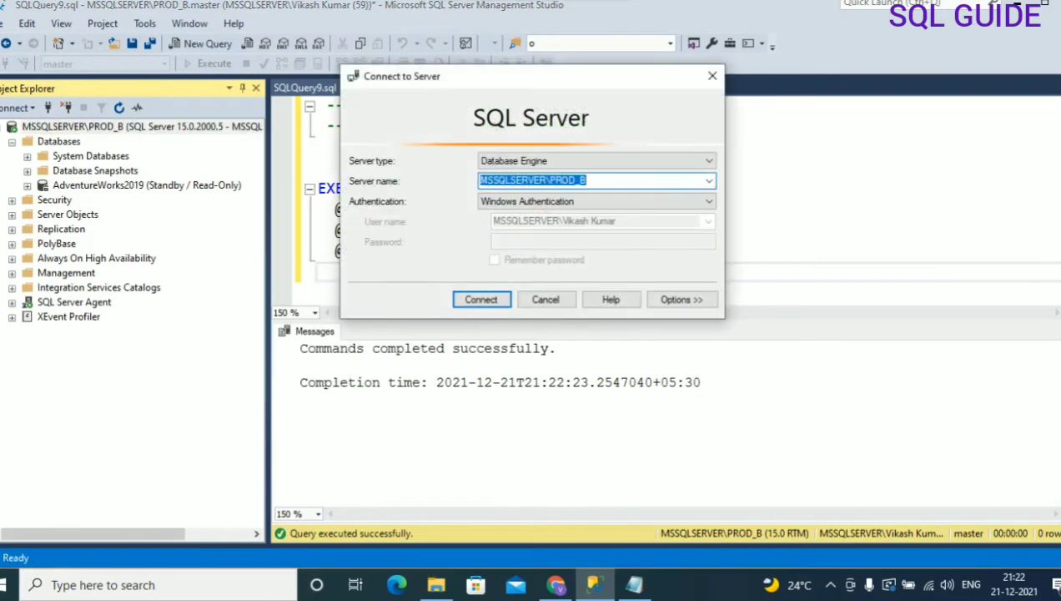
left_click(591, 180)
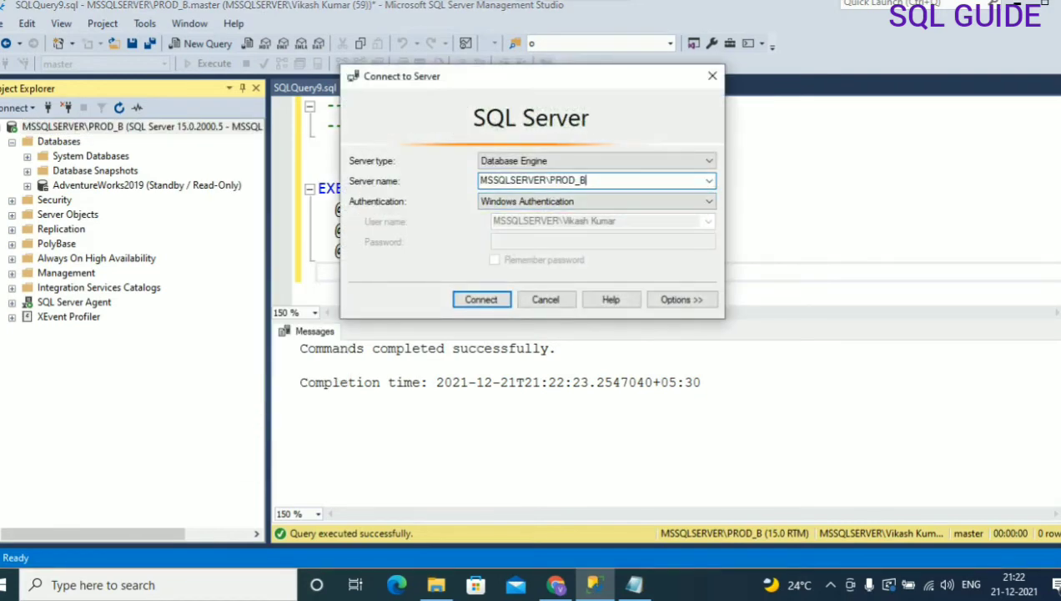
key("BackSpace")
type("A")
key("Return")
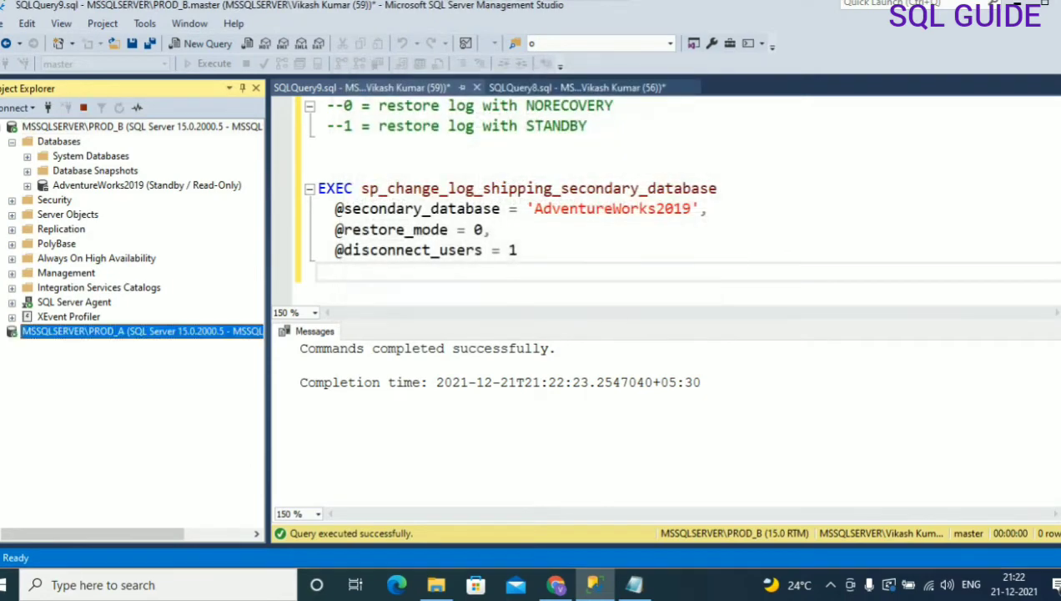
Step: Start the LSBackup_AdventureWorks2019 job from the Job Activity Monitor of MSSQLSERVER\PROD_A, and close the monitor
left_click(11, 346)
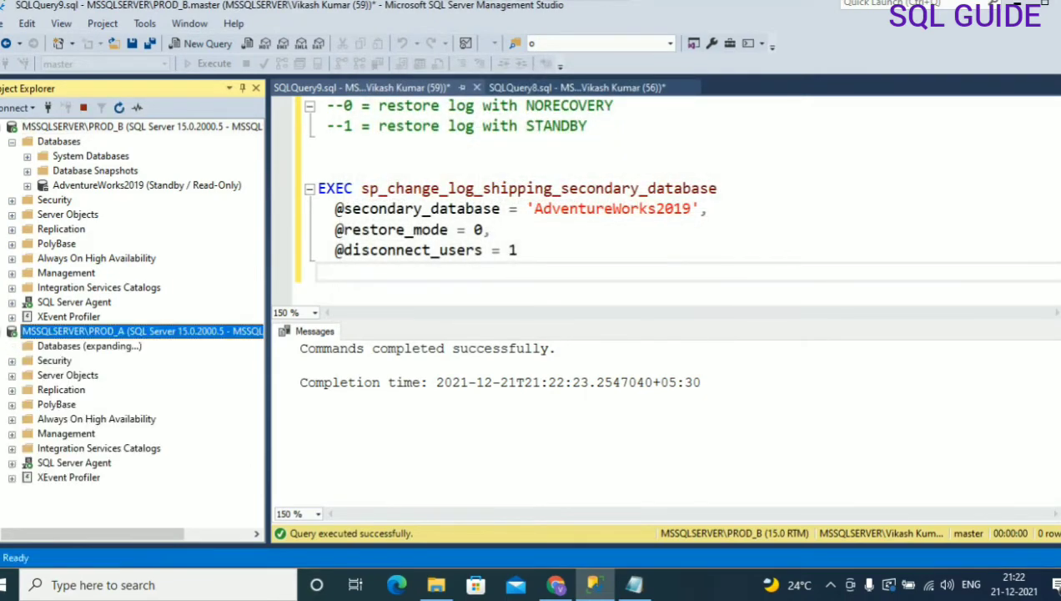
scroll(125, 334, "down", 2)
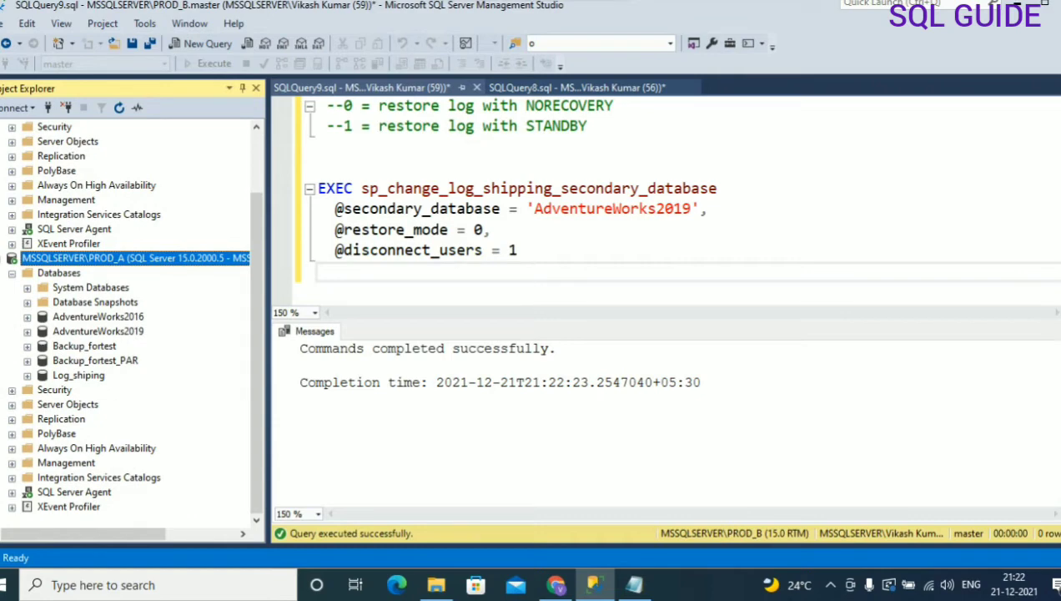
left_click(11, 493)
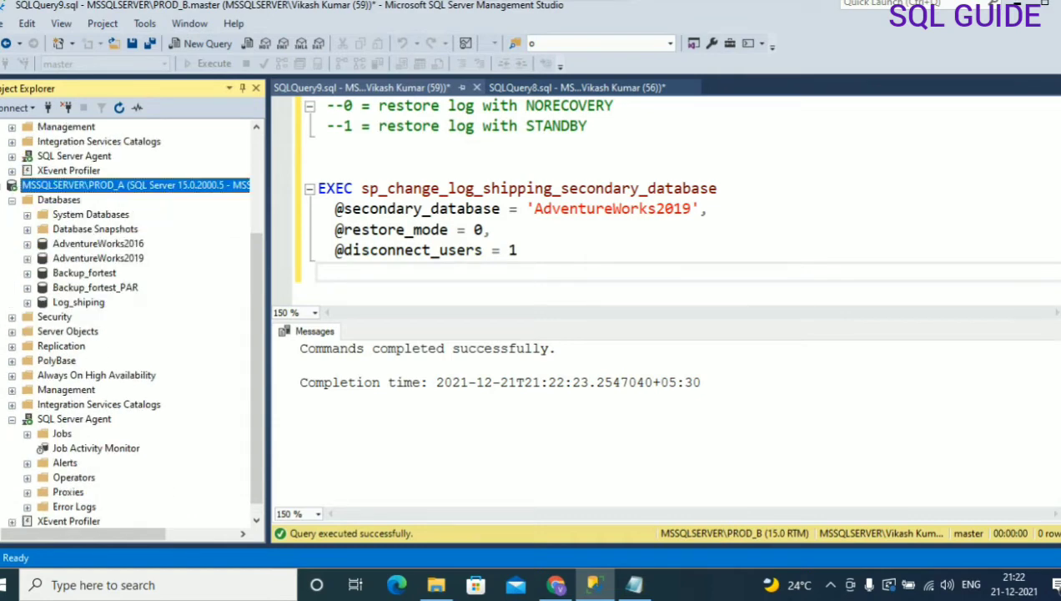
double_click(96, 448)
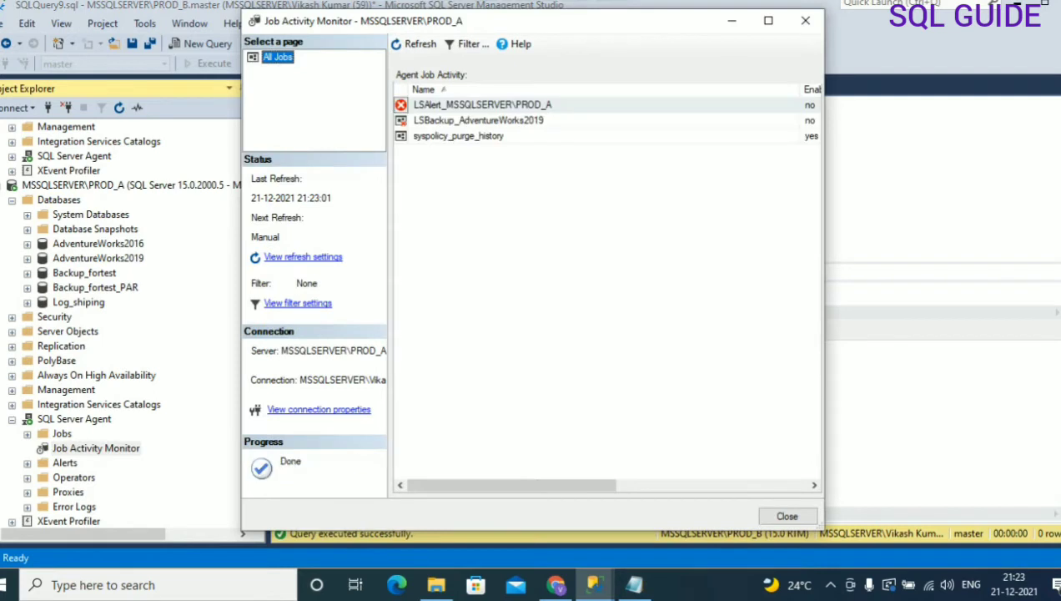
right_click(538, 122)
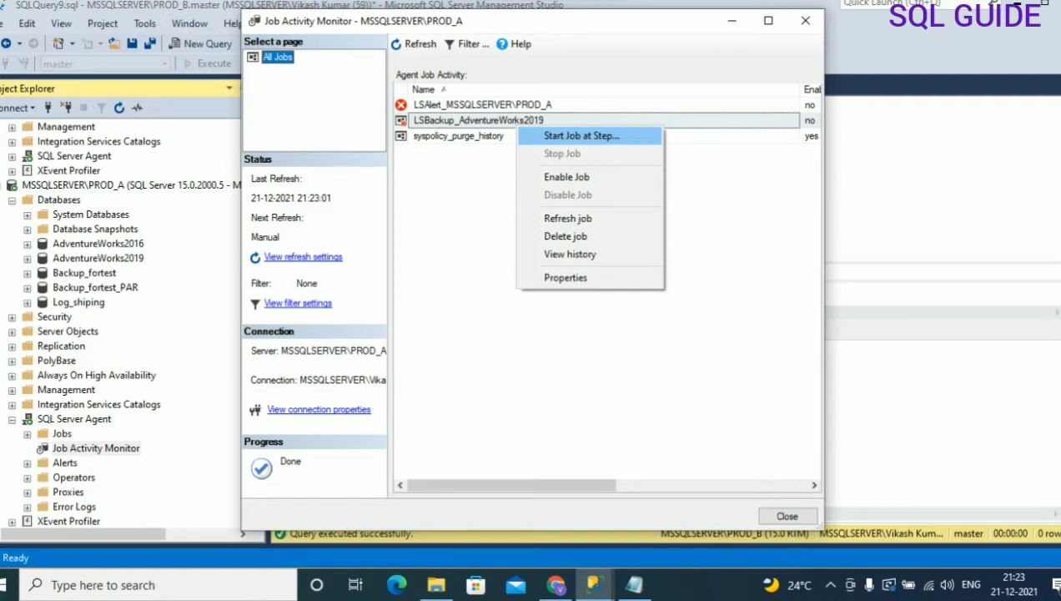
key("Return")
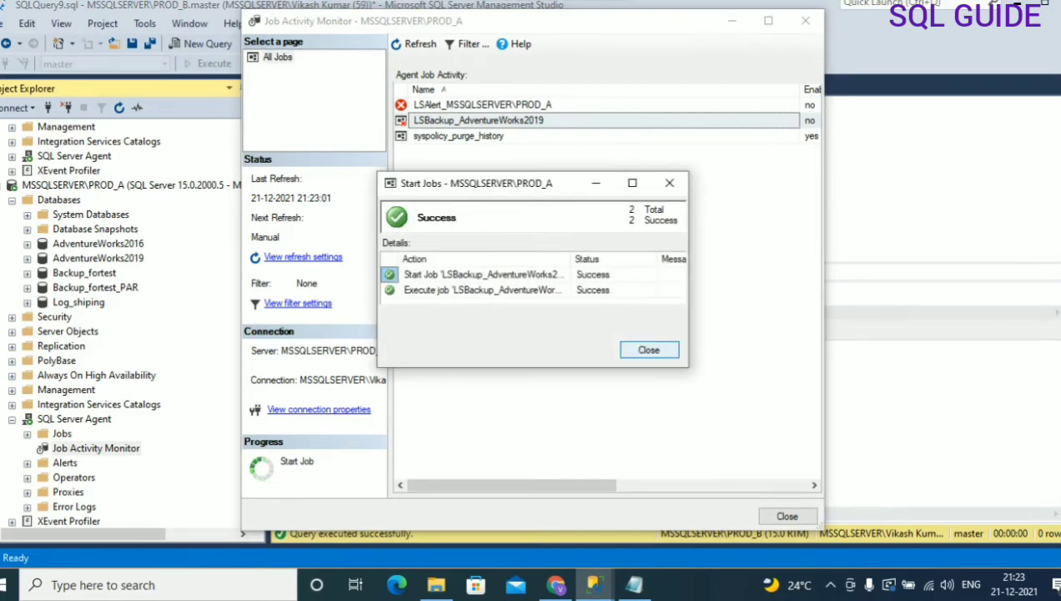
key("Return")
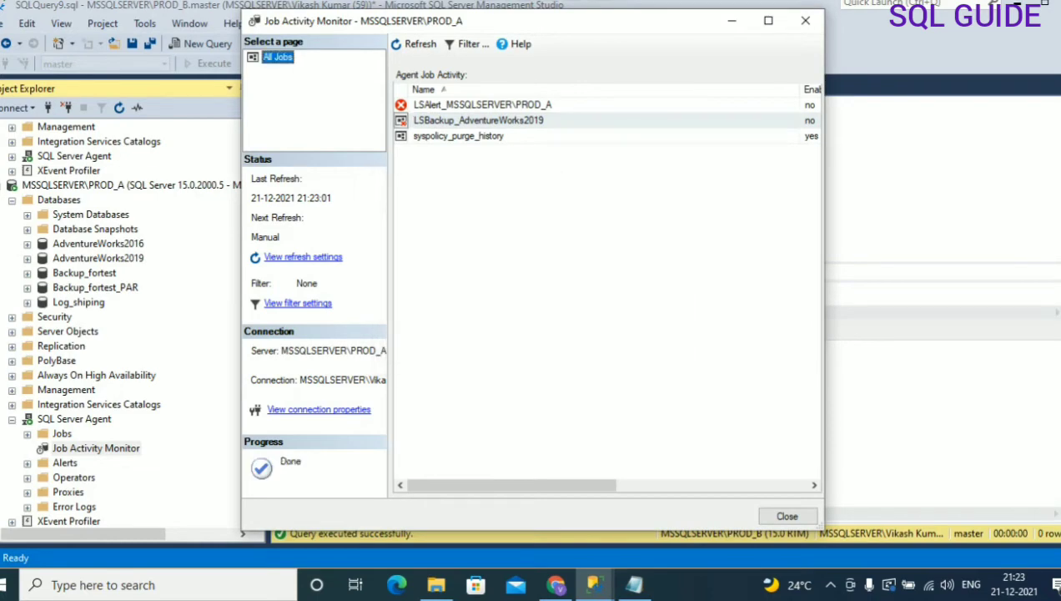
left_click(805, 21)
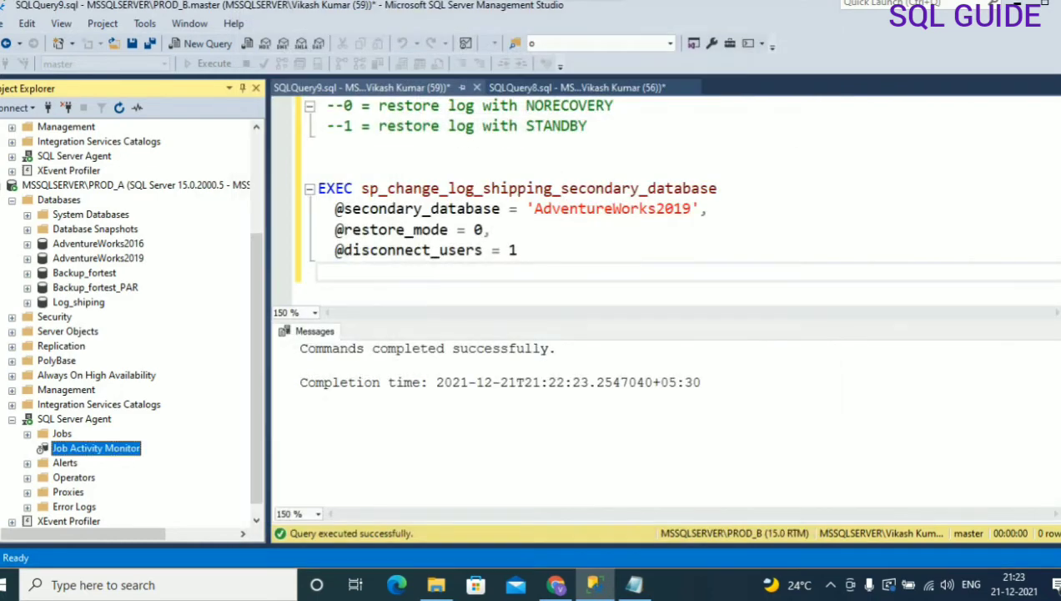
Step: Start the LSCopy_MSSQLSERVER\PROD_A_AdventureWorks2019 job from the Job Activity Monitor of MSSQLSERVER\PROD_B
scroll(125, 326, "up", 3)
scroll(125, 325, "up", 1)
left_click(123, 127)
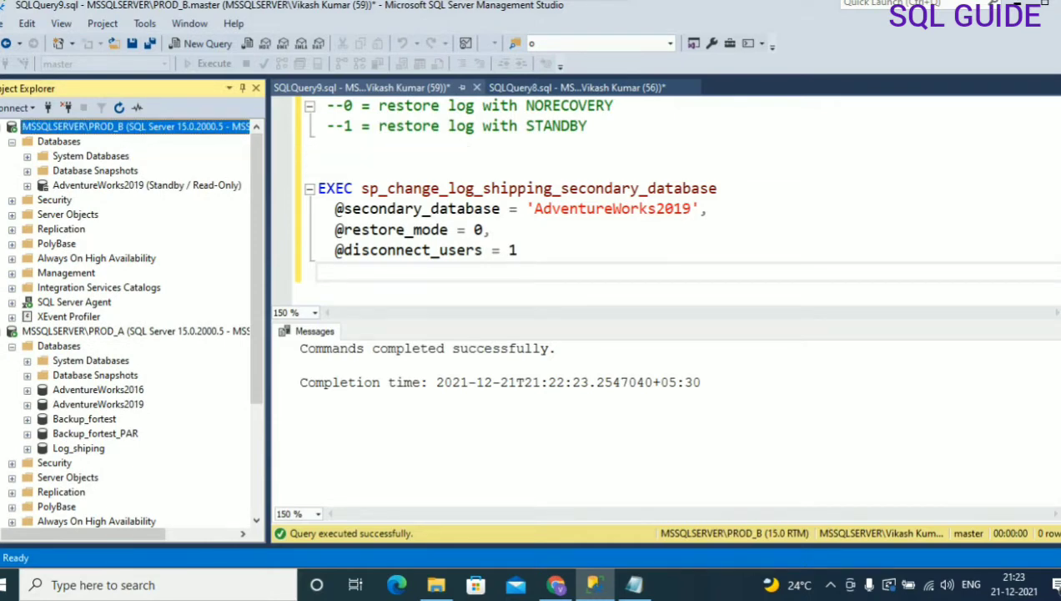
left_click(12, 302)
double_click(96, 331)
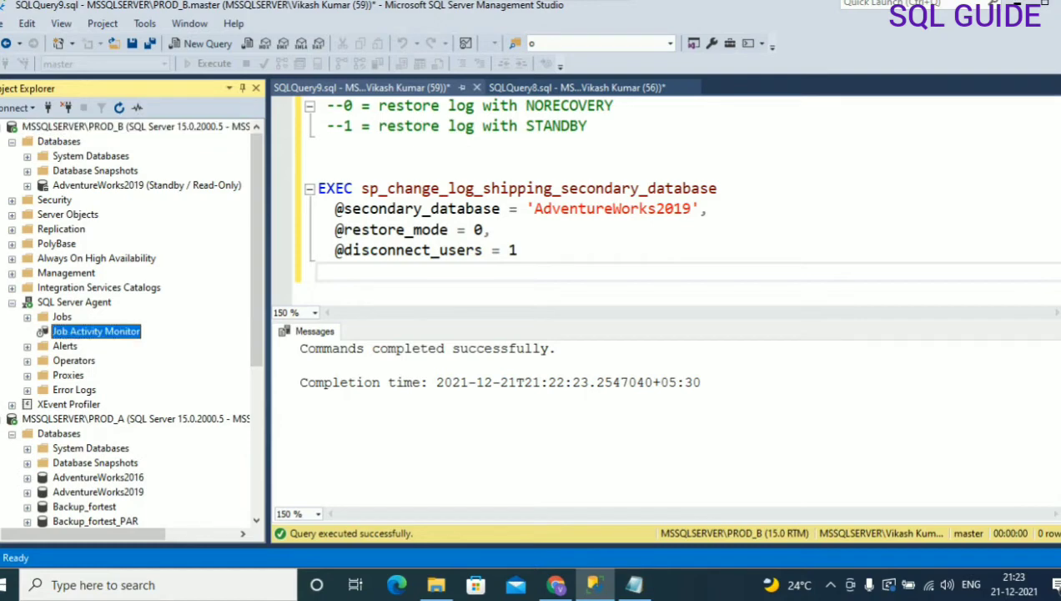
left_click(528, 120)
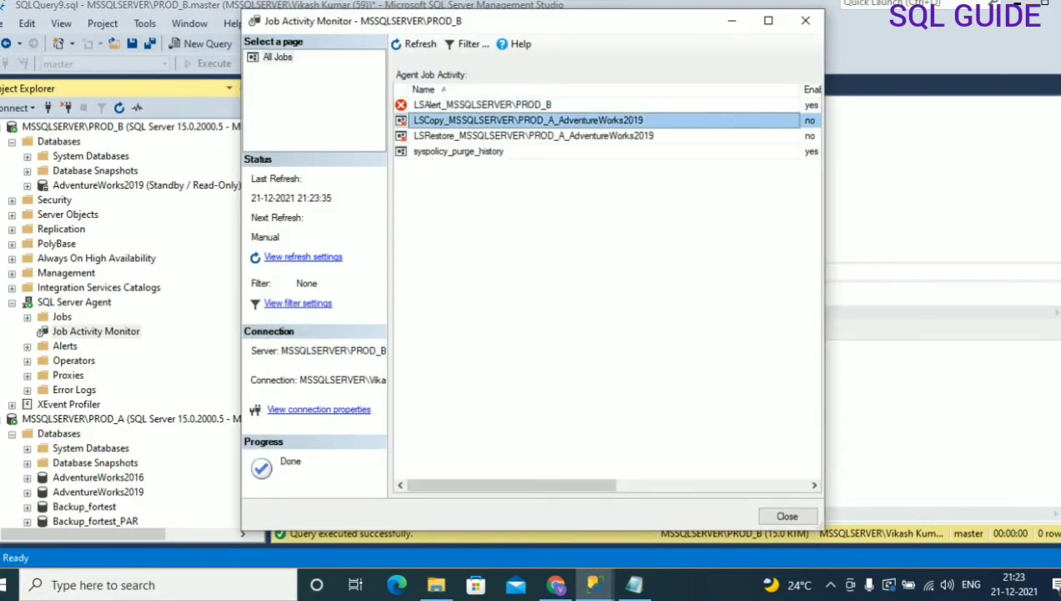
right_click(551, 123)
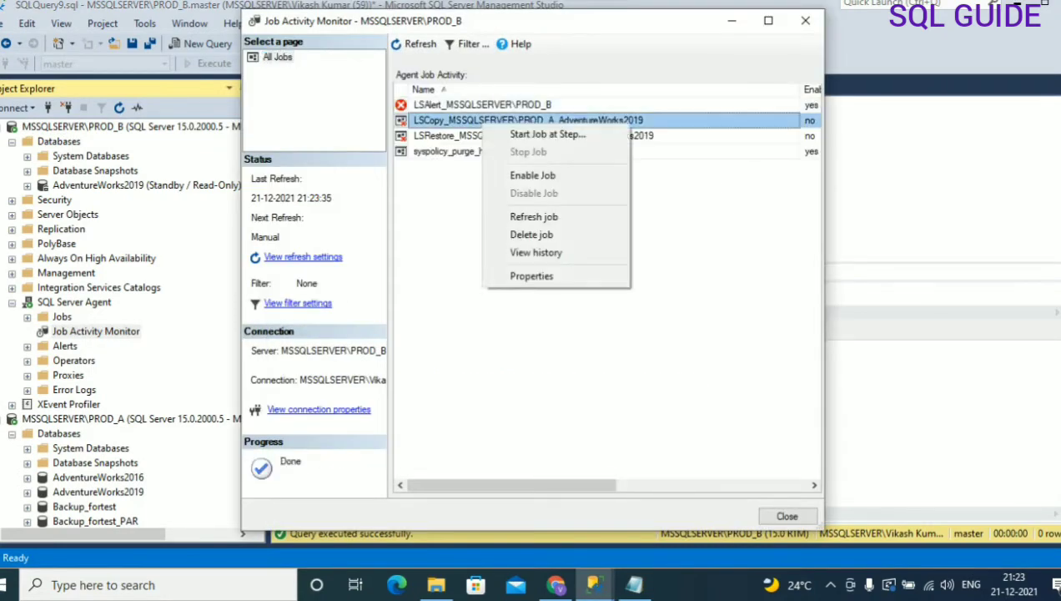
left_click(597, 132)
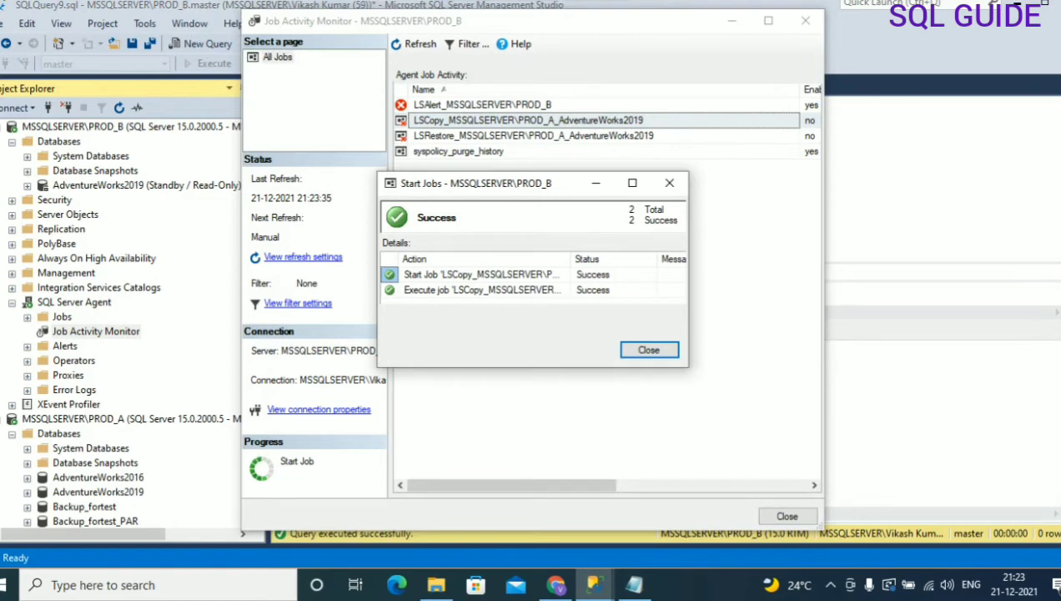
left_click(649, 350)
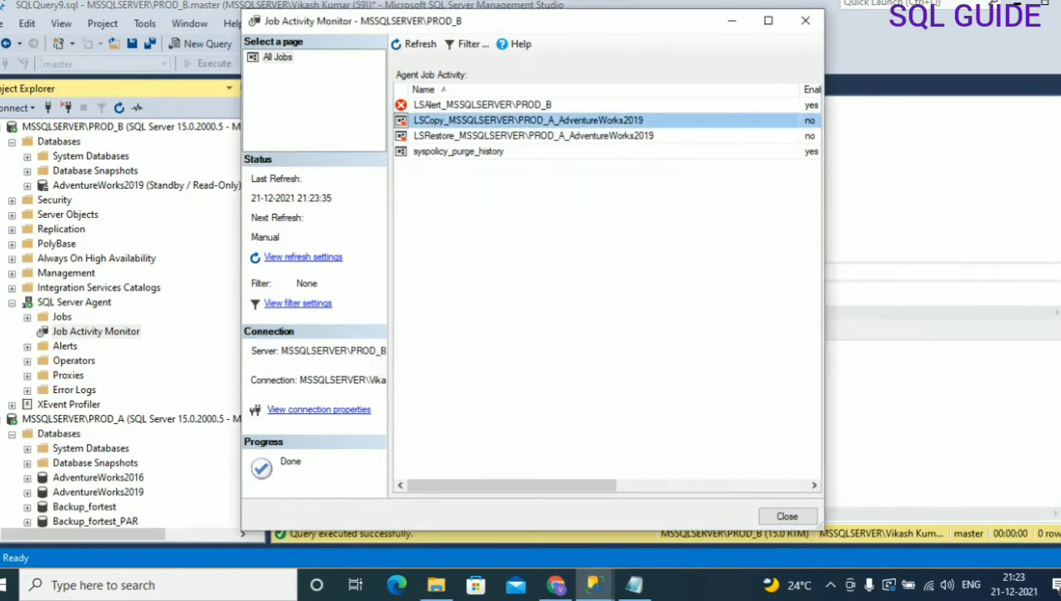
Step: Start the LSRestore_MSSQLSERVER\PROD_A_AdventureWorks2019 job and close the Job Activity Monitor
left_click(534, 136)
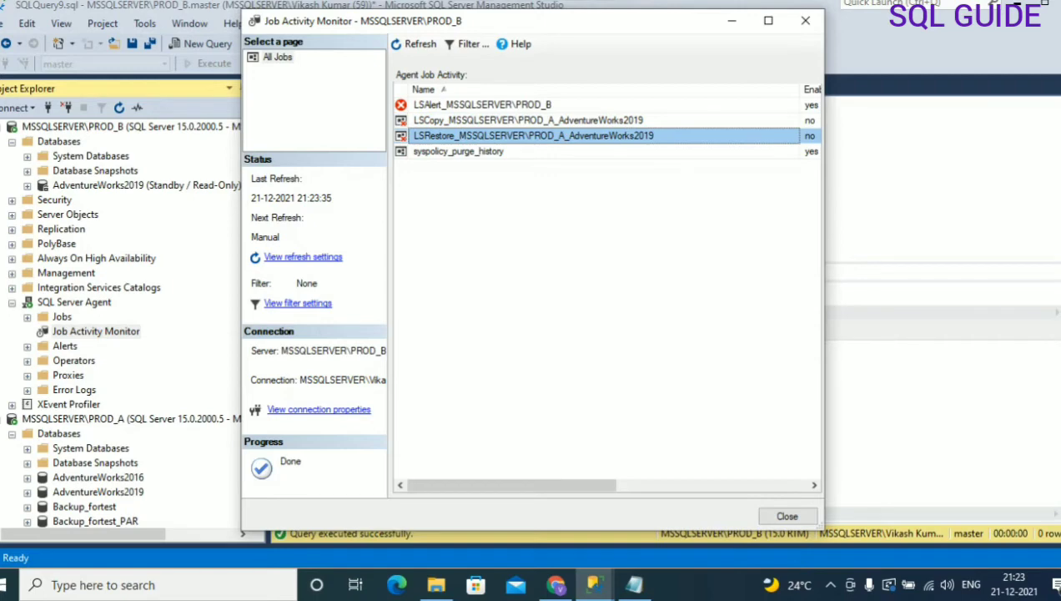
right_click(480, 135)
left_click(525, 144)
left_click(805, 20)
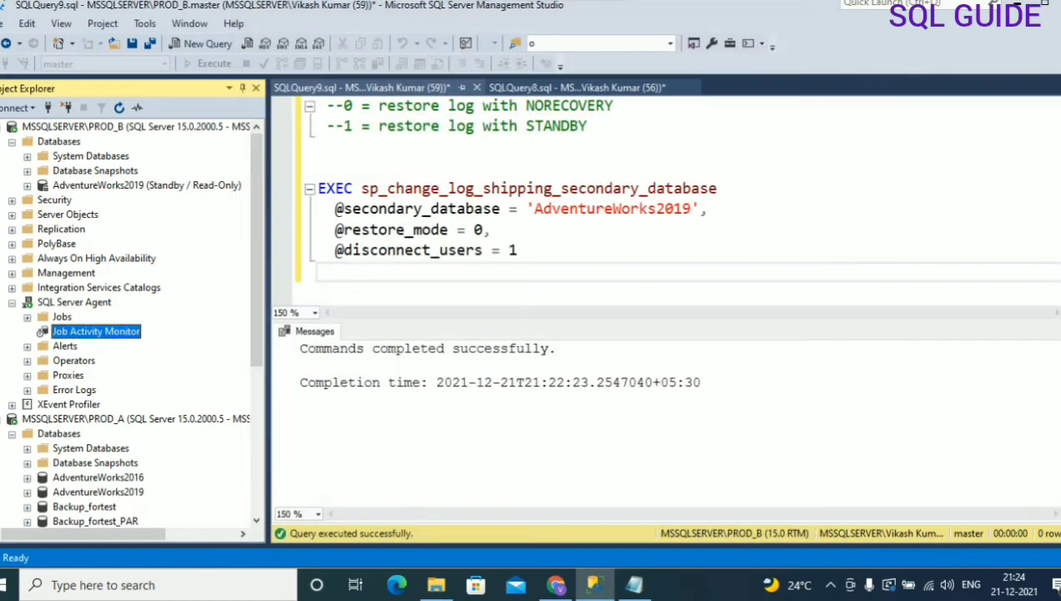
Step: Refresh MSSQLSERVER\PROD_B after the log restore job and inspect the mode of the AdventureWorks2019 database
left_click(79, 126)
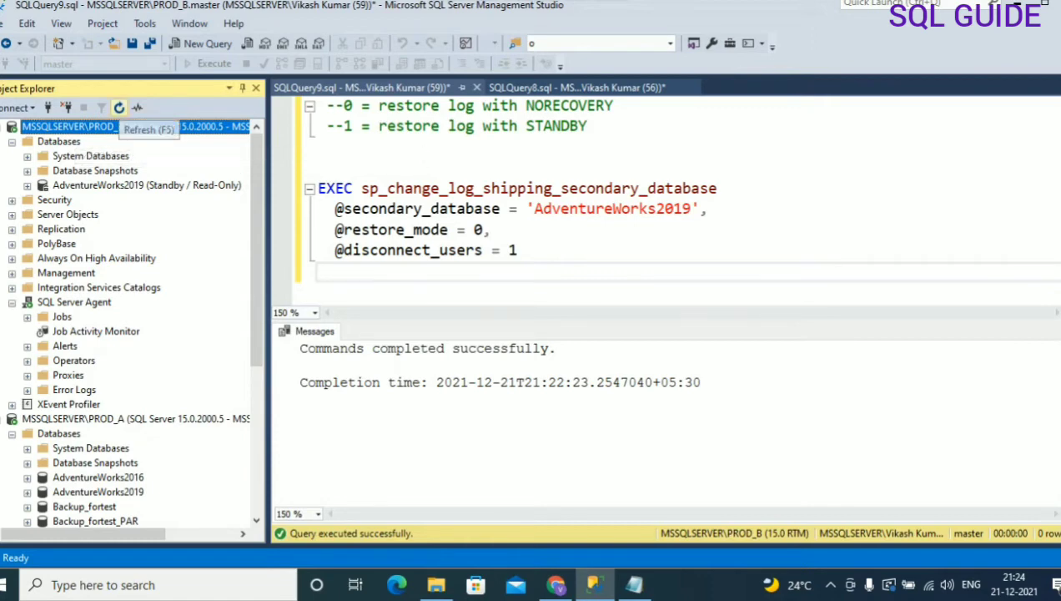
left_click(119, 107)
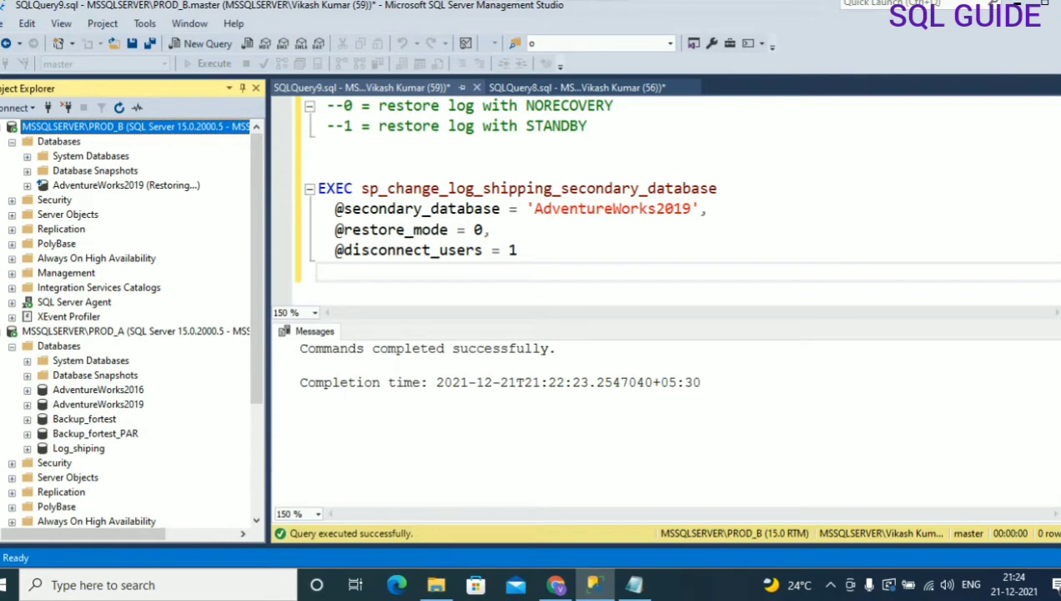
left_click(125, 185)
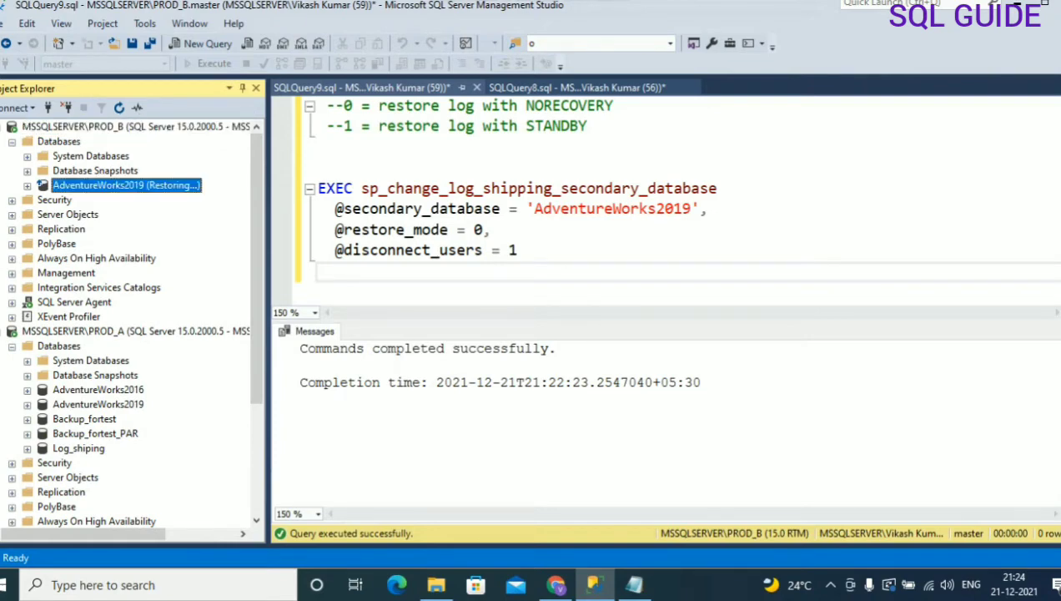
Step: Review the restore-mode script and return to the query containing the AdventureWorks2019 data file path
left_click(510, 250)
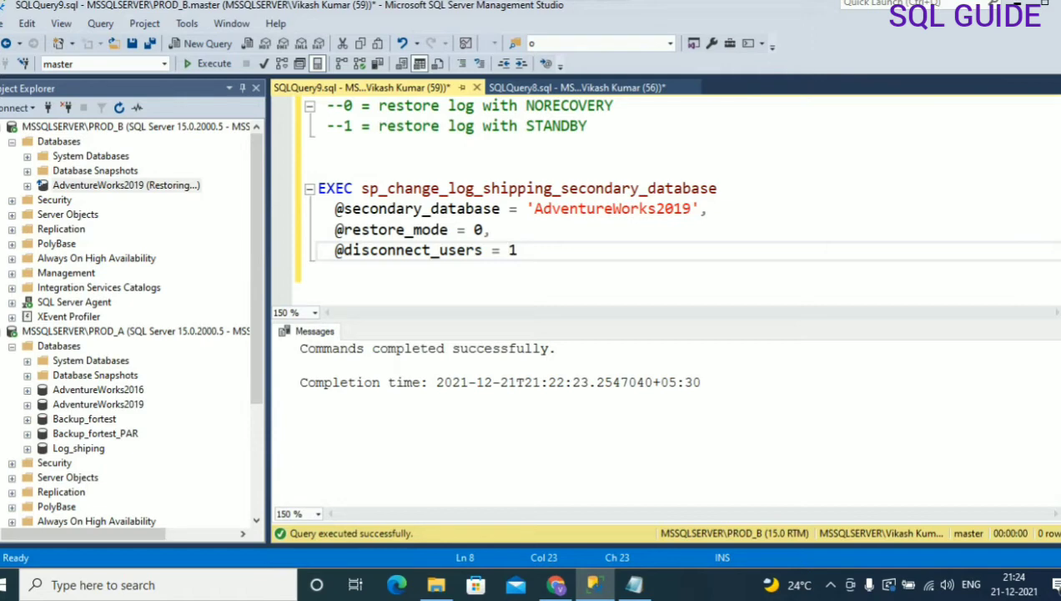
left_click_drag(519, 250, 319, 106)
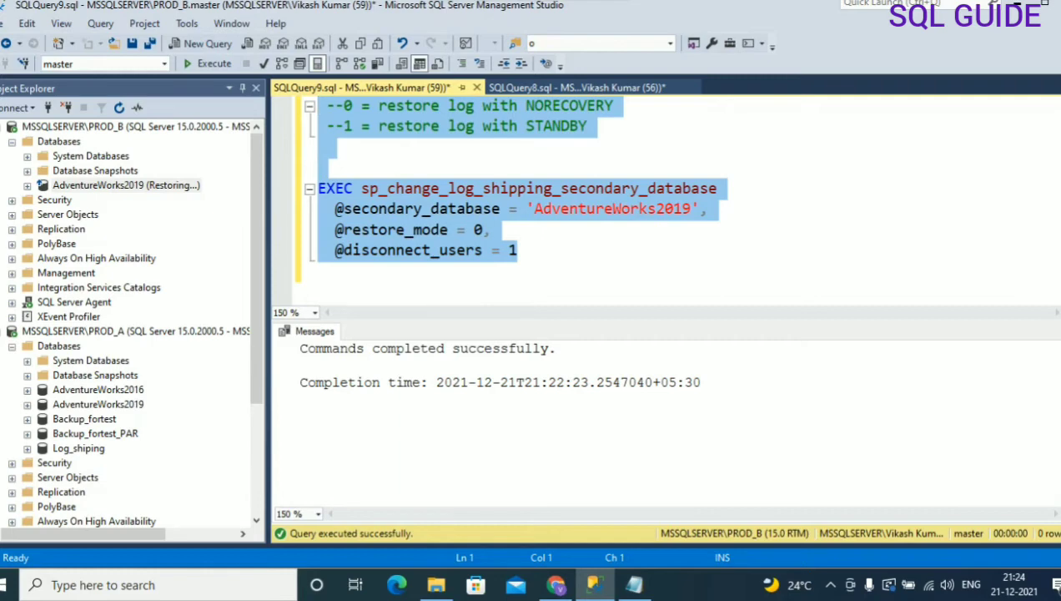
left_click(577, 88)
left_click(542, 126)
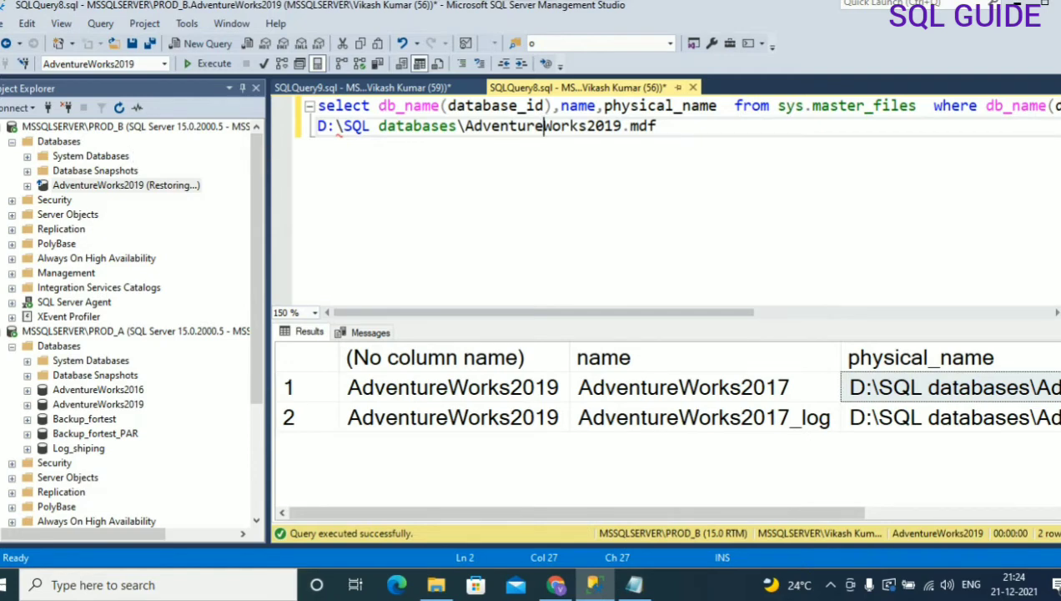
Step: Disable the LSAlert_MSSQLSERVER\PROD_B job in a maximized Job Activity Monitor of MSSQLSERVER\PROD_B
left_click(12, 303)
double_click(96, 331)
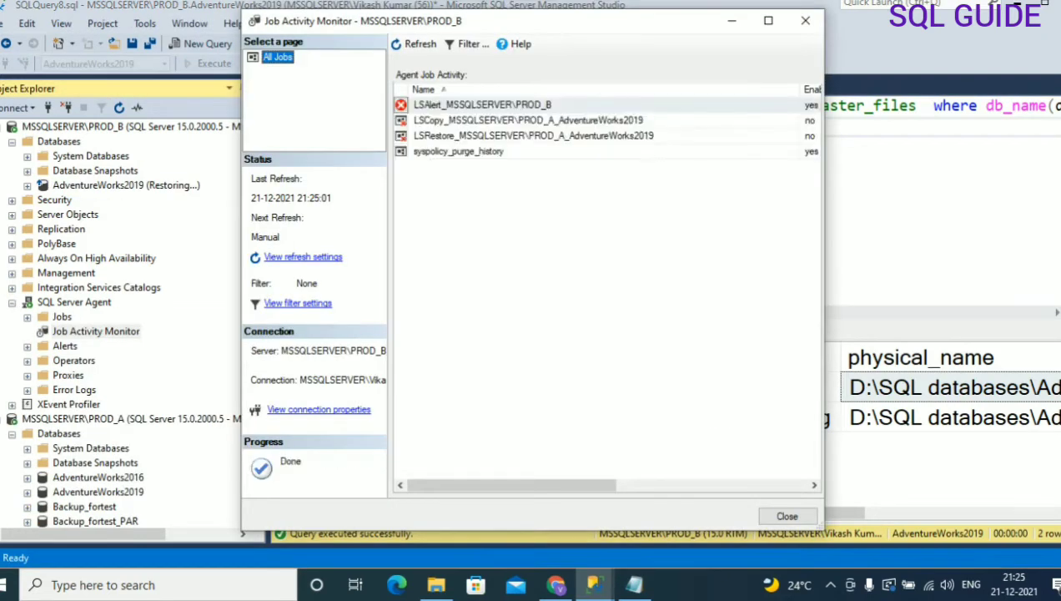
left_click(768, 20)
right_click(272, 72)
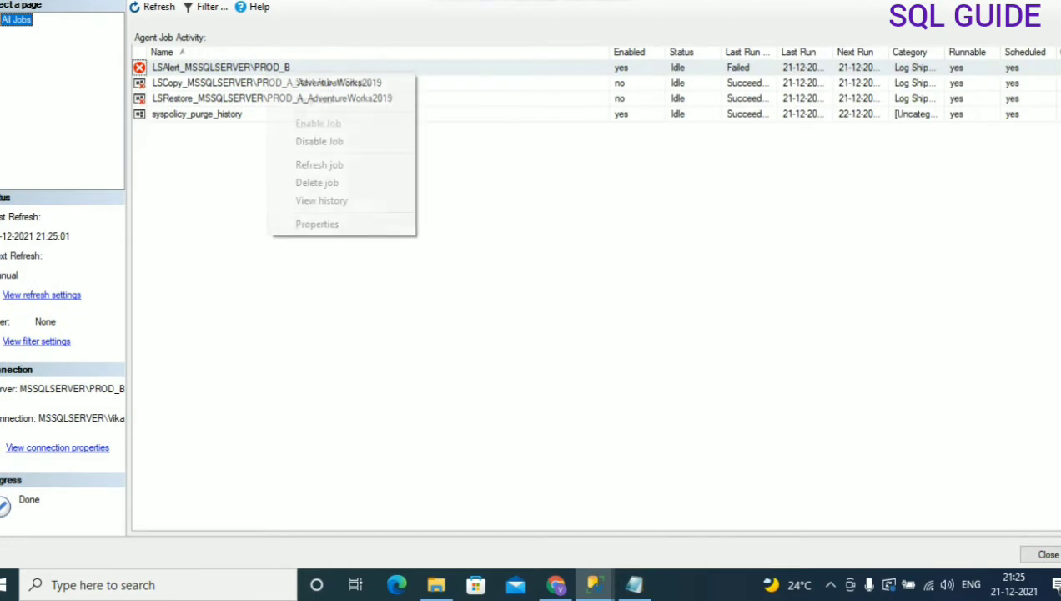
left_click(320, 141)
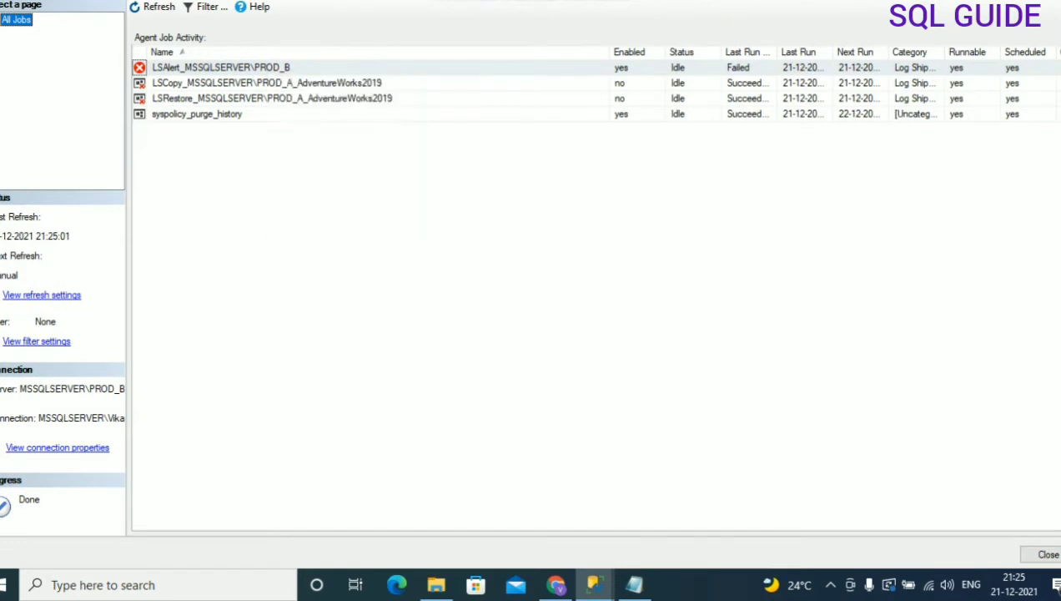
Step: Check that the LSCopy and LSRestore jobs on MSSQLSERVER\PROD_B are disabled, then close its Job Activity Monitor
right_click(302, 86)
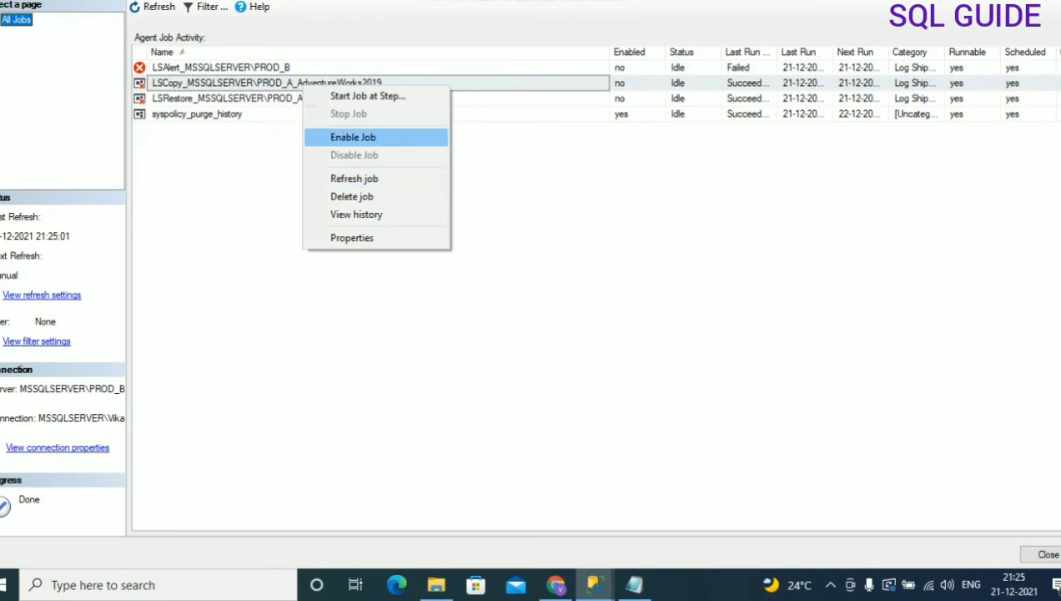
left_click(279, 99)
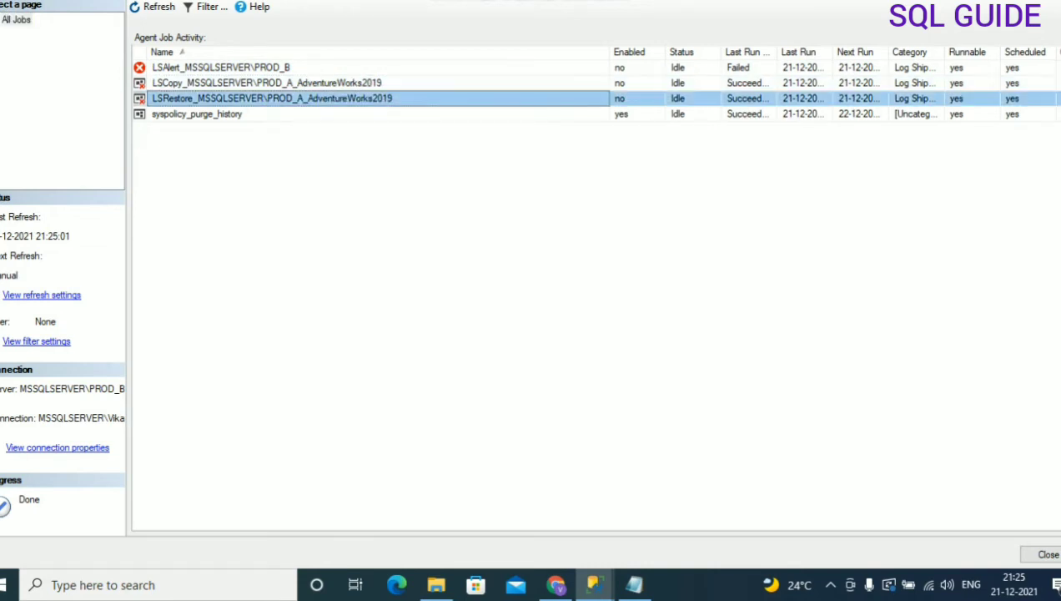
right_click(267, 97)
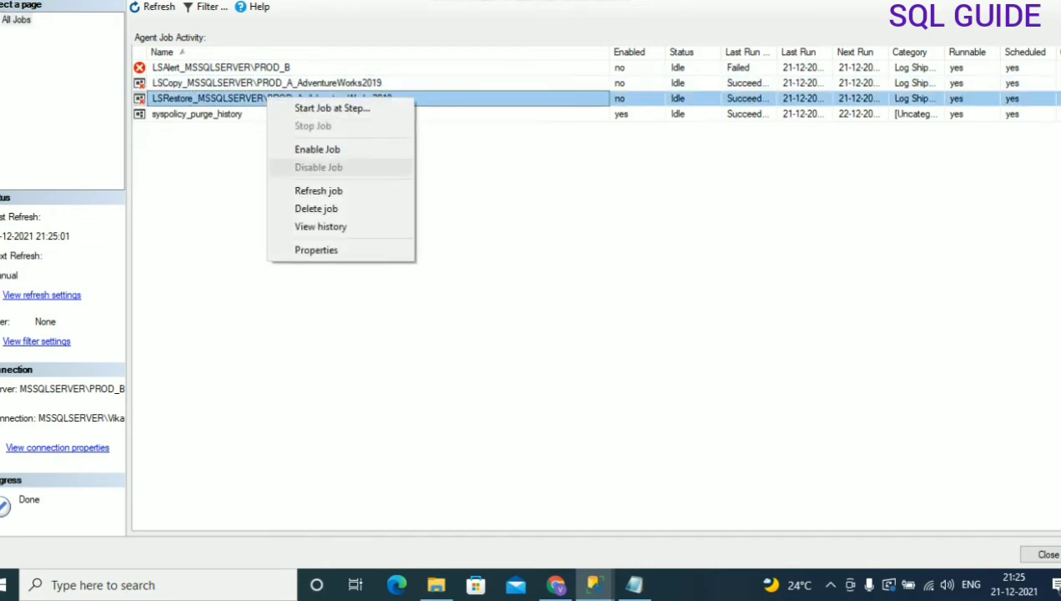
left_click(455, 177)
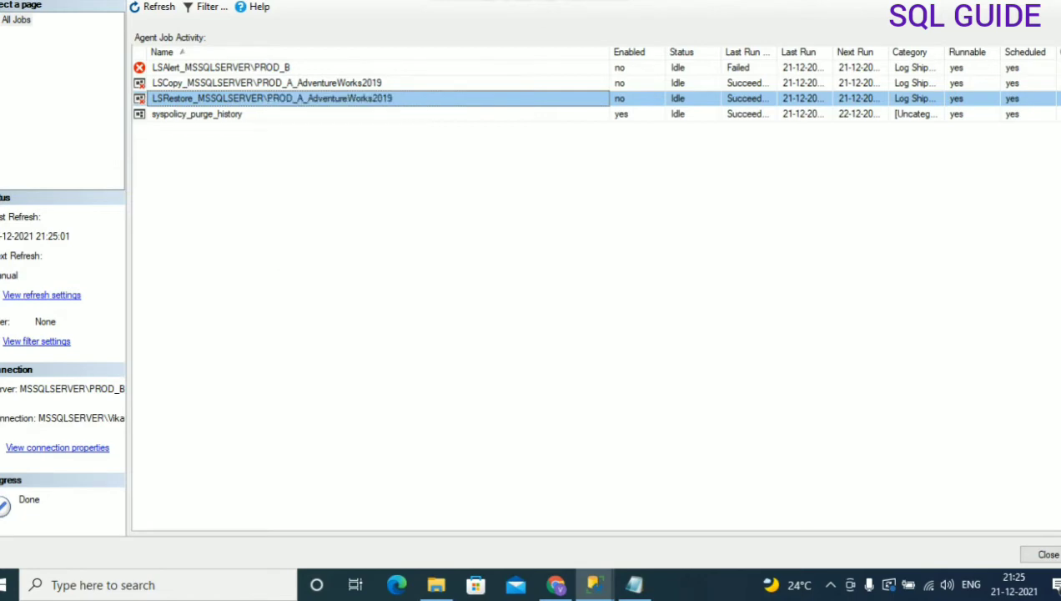
left_click(1019, 2)
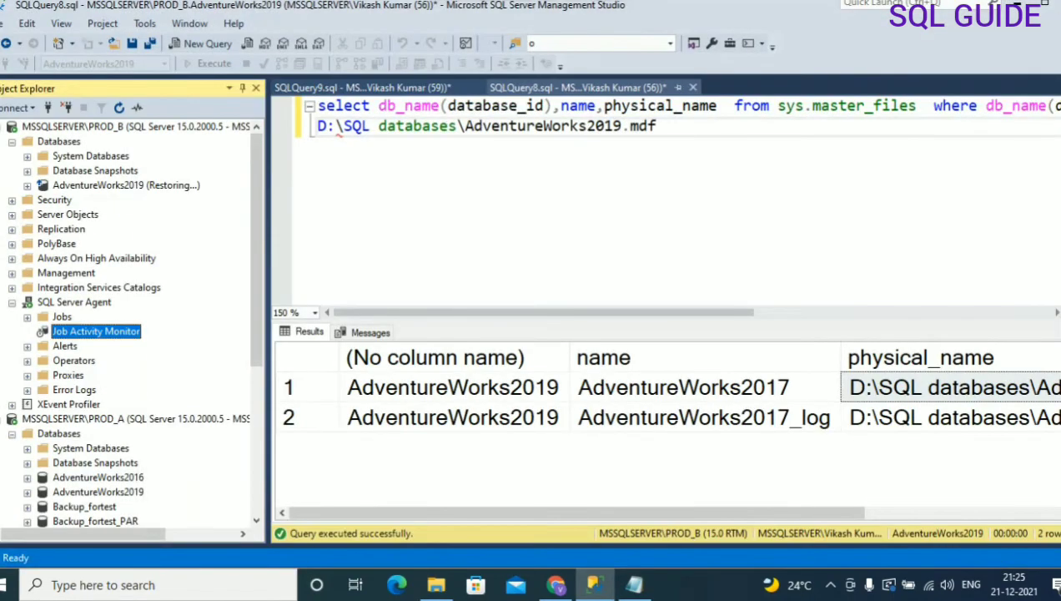
Step: Check the enabled state of the LSAlert and LSBackup_AdventureWorks2019 jobs in the Job Activity Monitor of MSSQLSERVER\PROD_A and close it
left_click(1, 127)
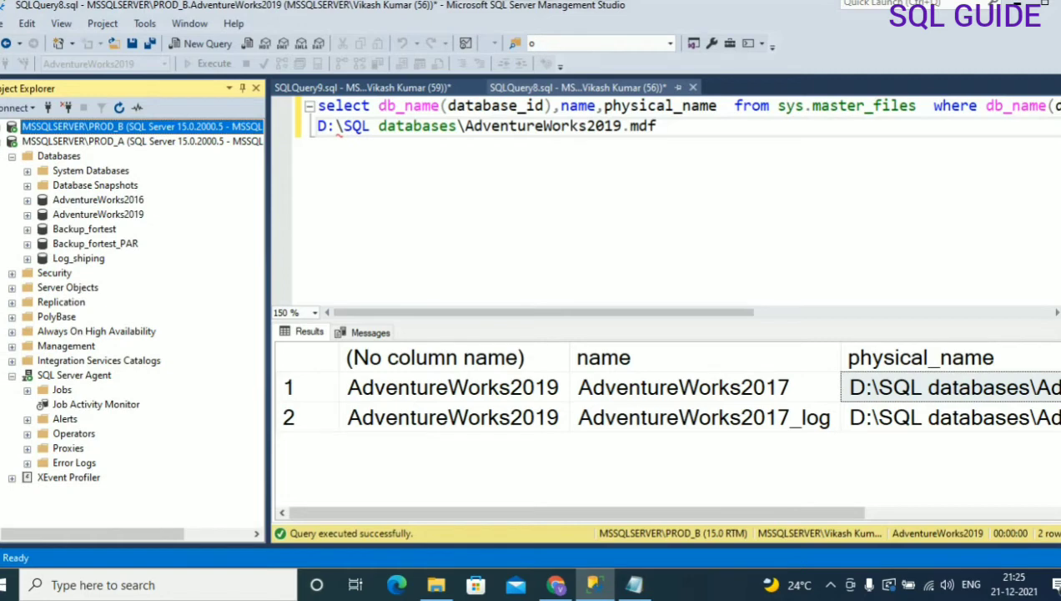
left_click(81, 143)
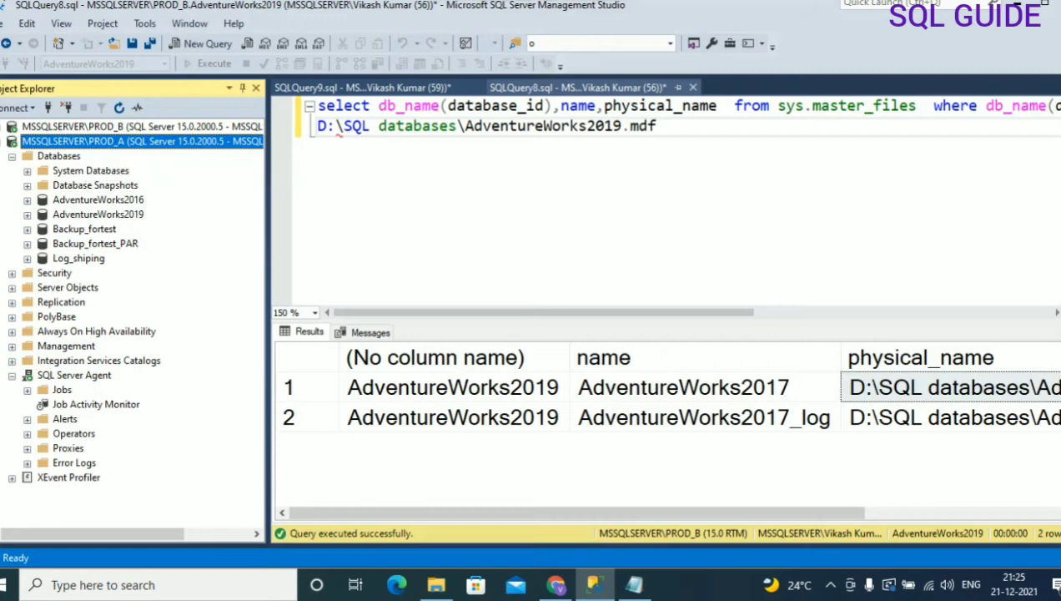
double_click(96, 405)
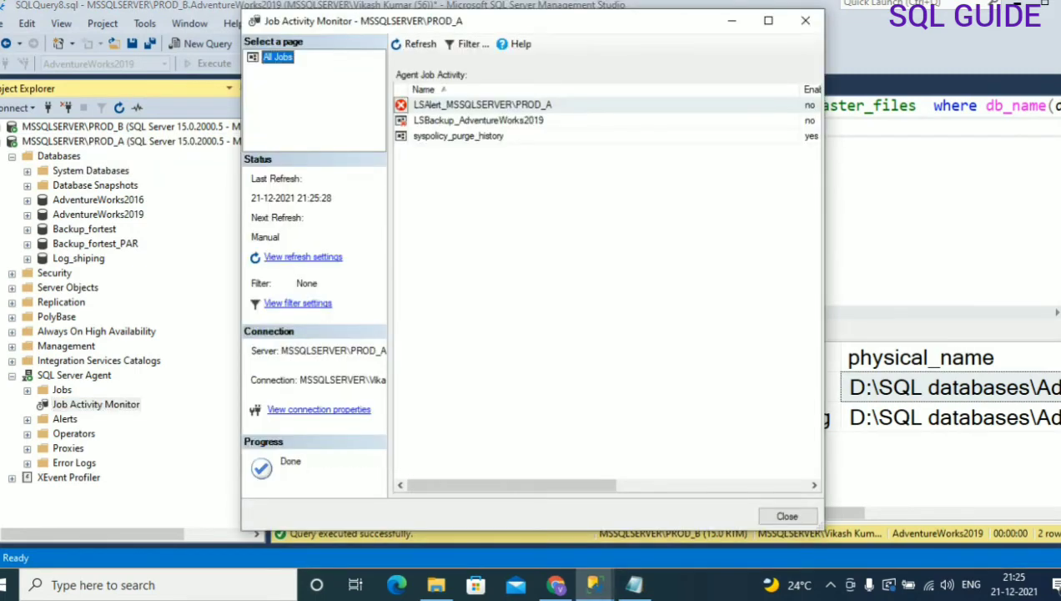
left_click(479, 121)
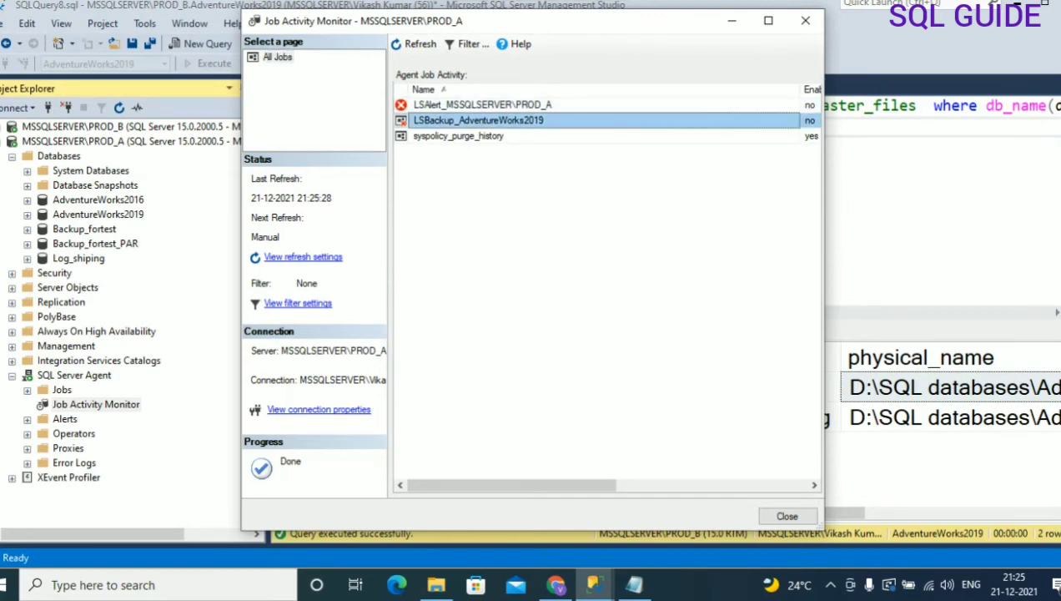
left_click(805, 20)
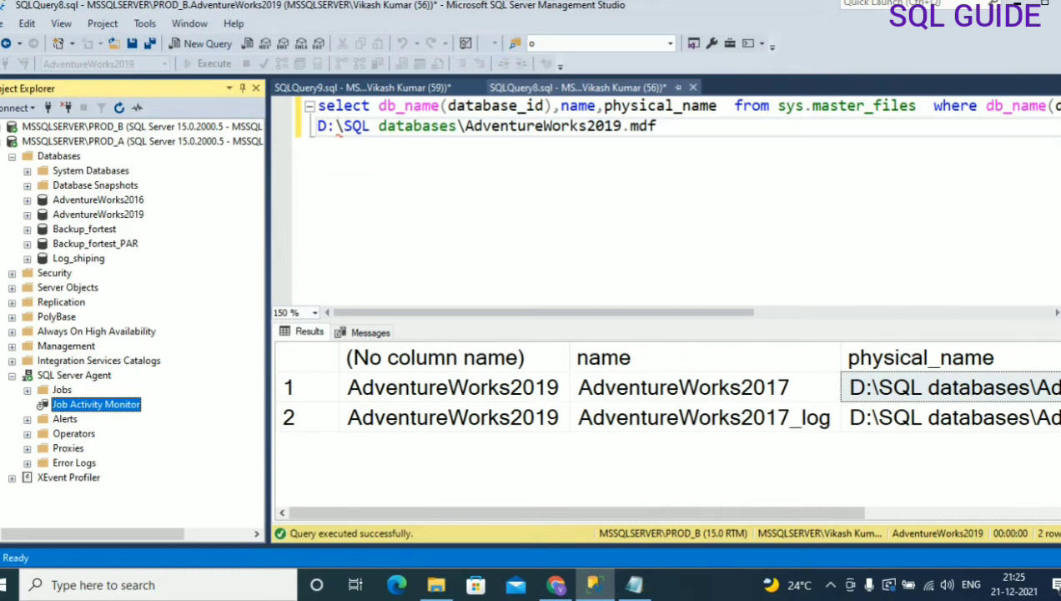
Step: Collapse MSSQLSERVER\PROD_A and expand MSSQLSERVER\PROD_B in Object Explorer
left_click(2, 141)
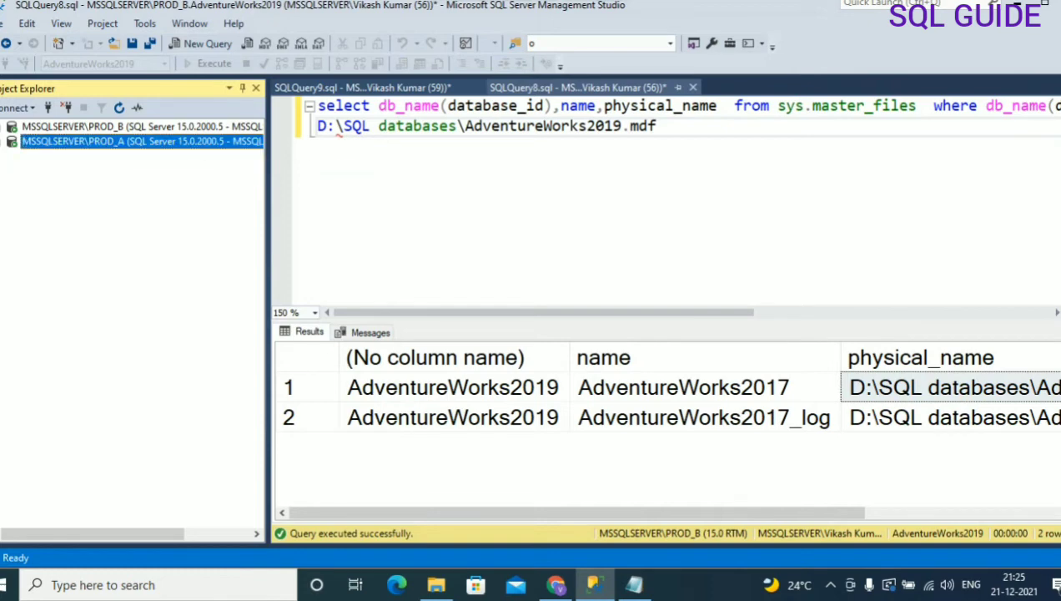
left_click(58, 200)
left_click(1, 127)
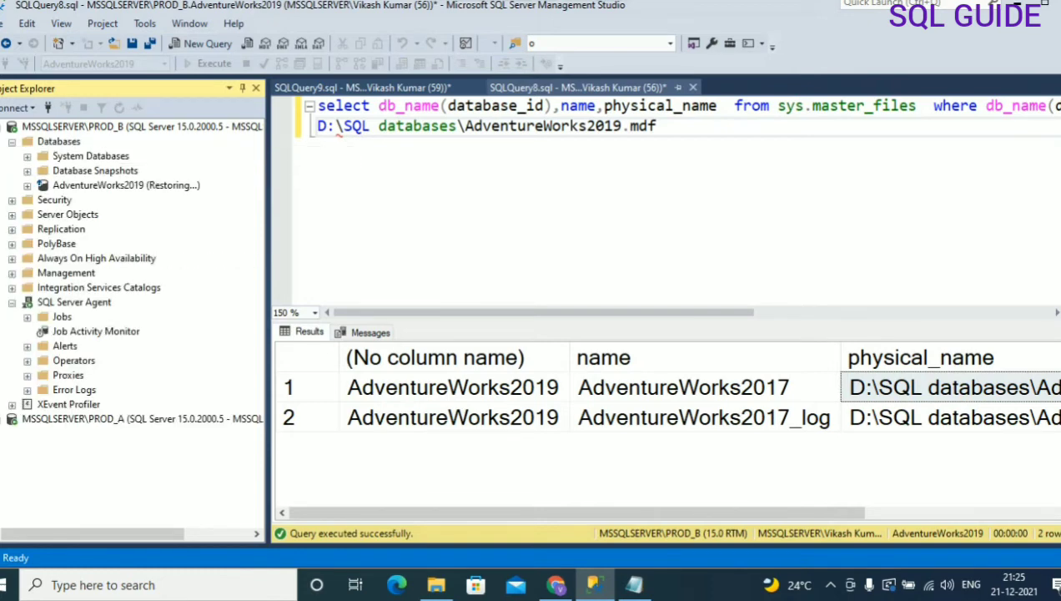
Step: Hide Object Explorer, then copy and delete the D:\SQL databases\AdventureWorks2019.mdf line beneath the query
left_click(629, 88)
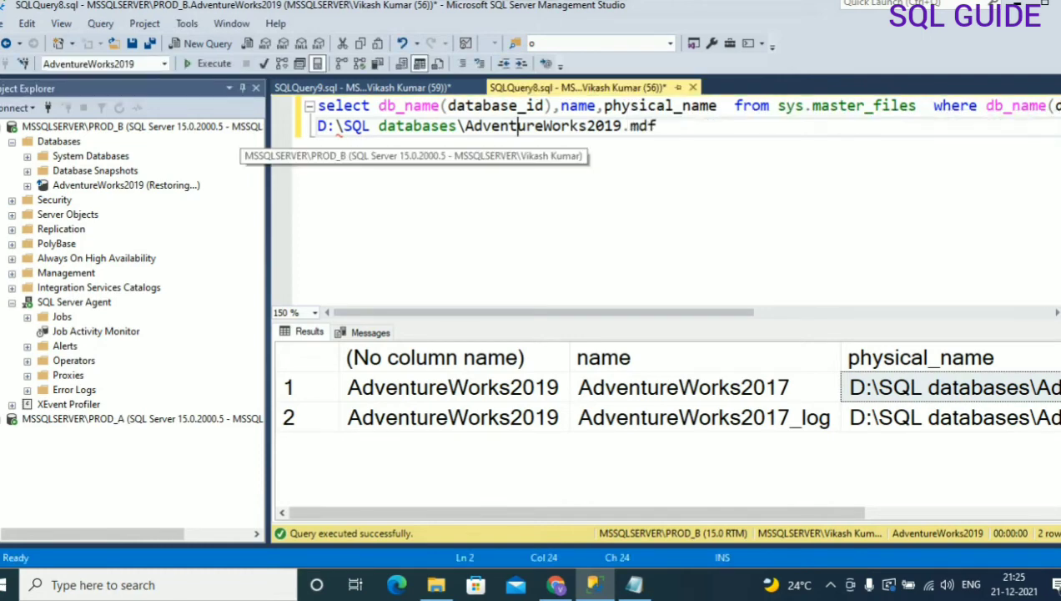
left_click(256, 87)
left_click(373, 126)
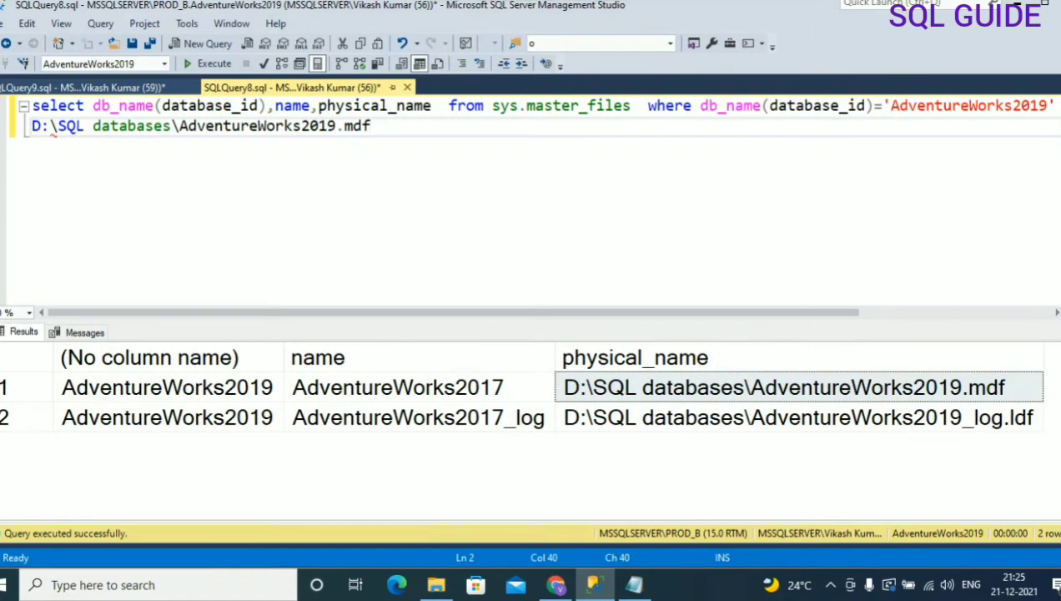
key("shift+Home")
key("ctrl+c")
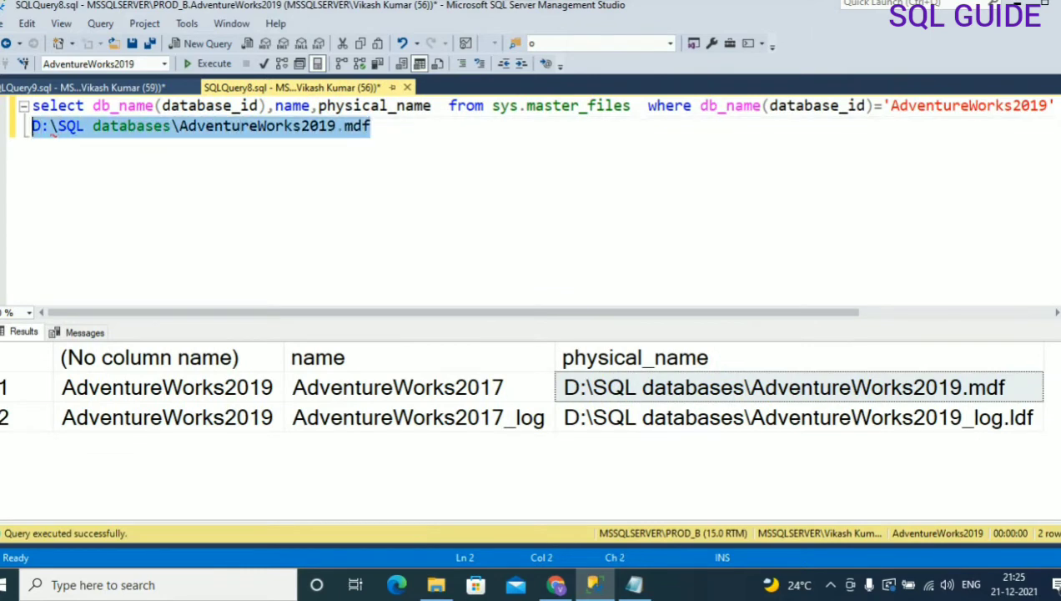
key("Delete")
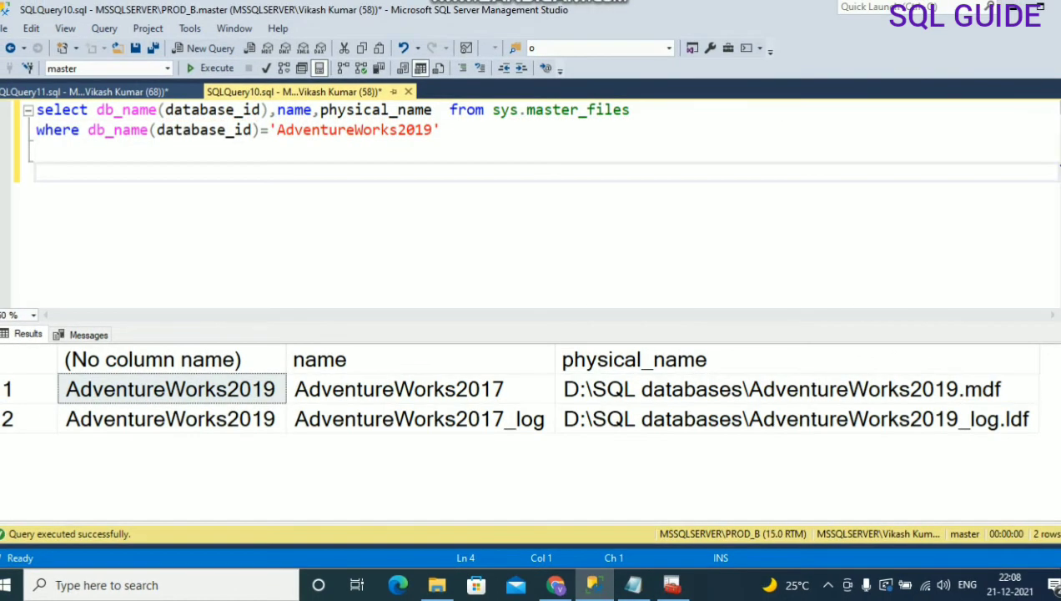
Step: Paste the data file path D:\SQL databases\AdventureWorks2019.mdf from the results as a comment beneath the query
left_click(797, 389)
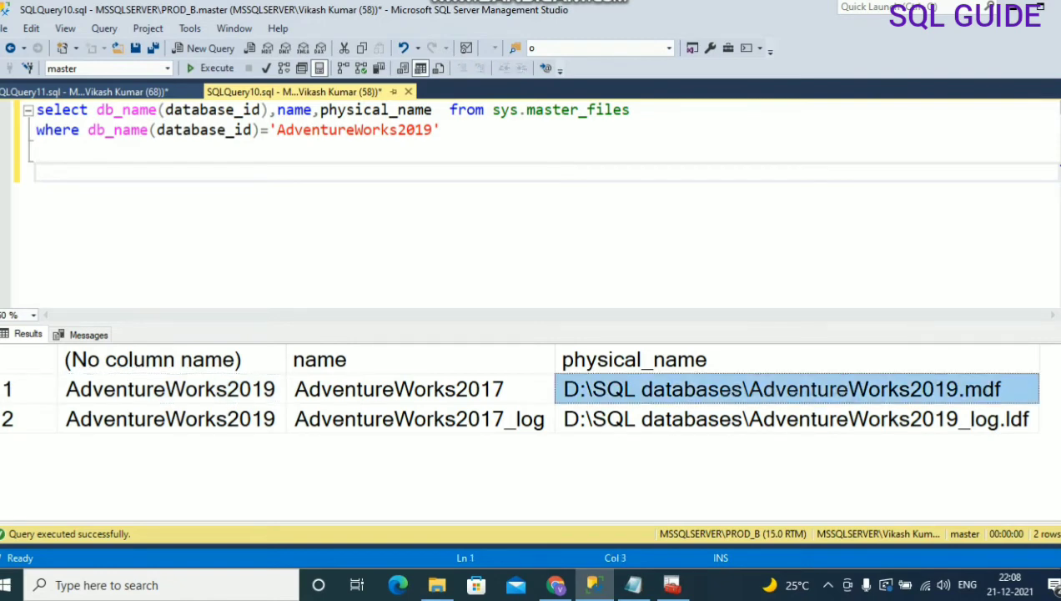
left_click(442, 130)
key("Return")
type("---")
key("ctrl+v")
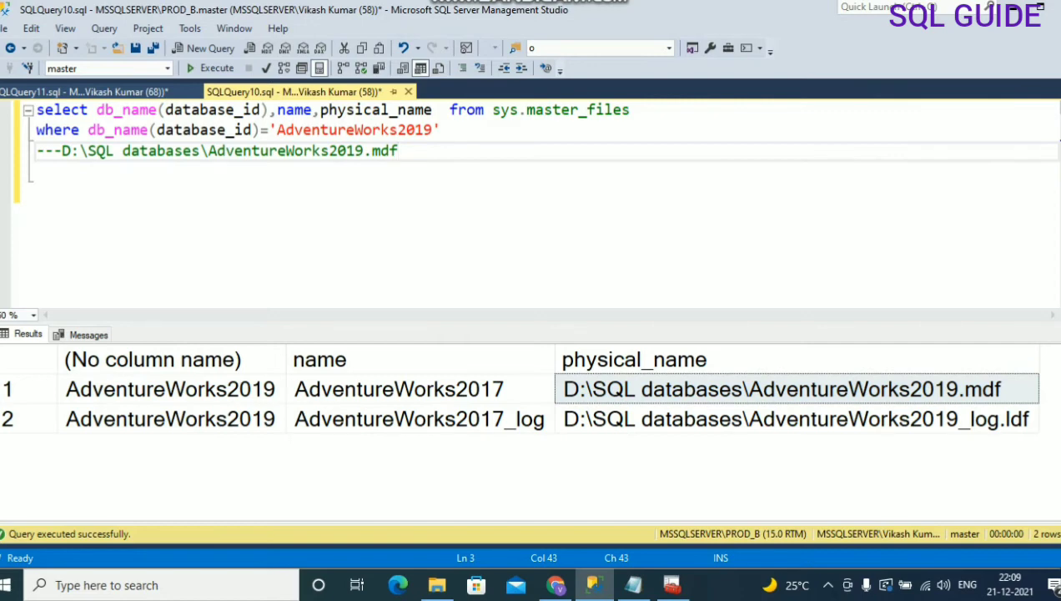
Step: Add a second comment line containing the path C:\SQL databases\AdventureWorks2019.mdf
key("Return")
key("ctrl+v")
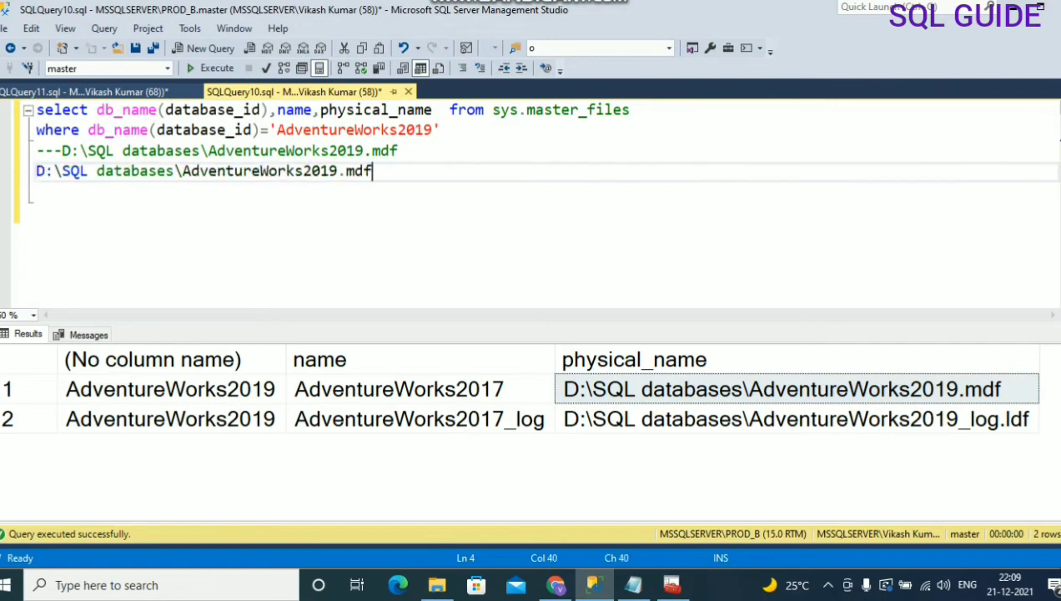
left_click(45, 171)
key("shift+Left")
type("C")
left_click(37, 213)
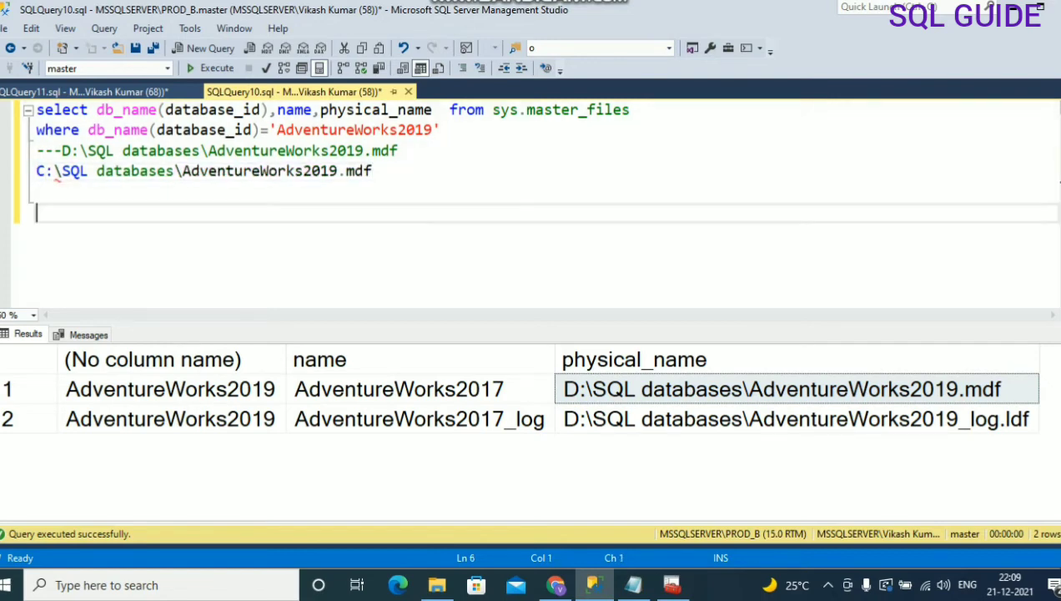
left_click(37, 171)
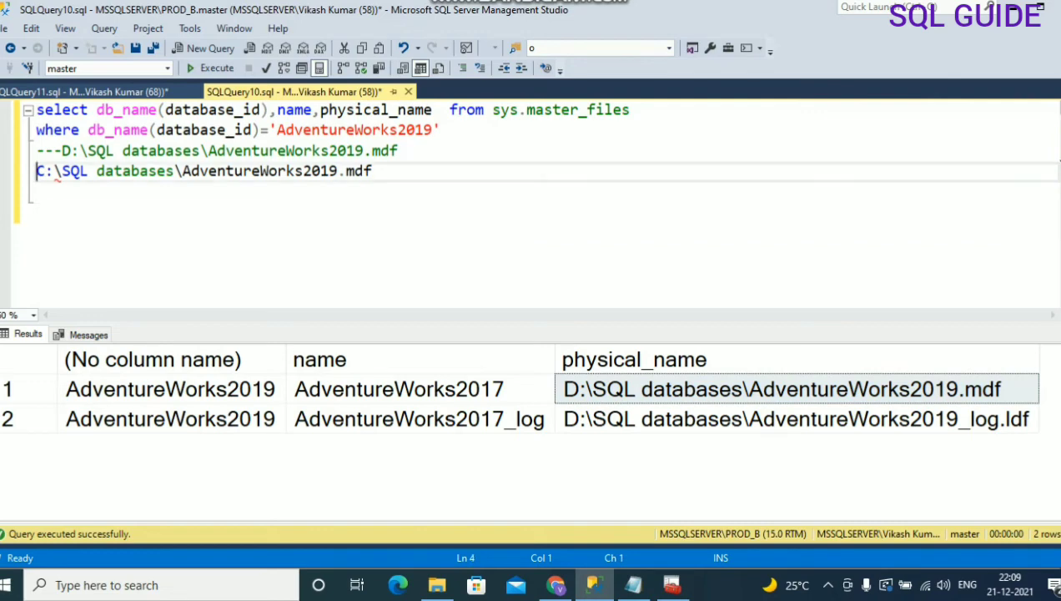
type("--")
left_click(36, 213)
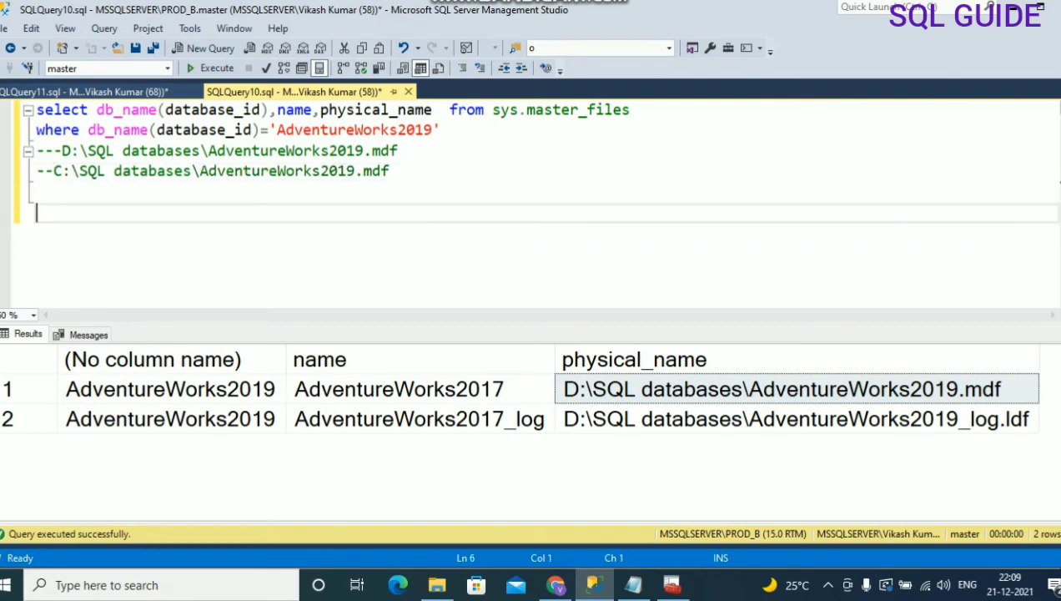
Step: Connect Object Explorer to the MSSQLSERVER\PROD_B database engine
left_click(4, 28)
left_click(13, 47)
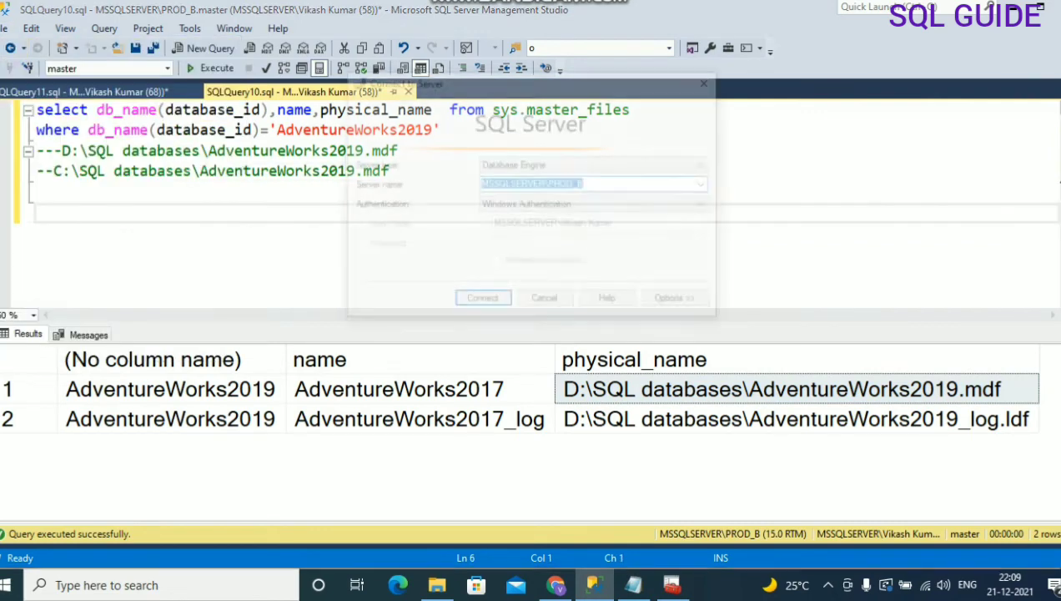
left_click(481, 302)
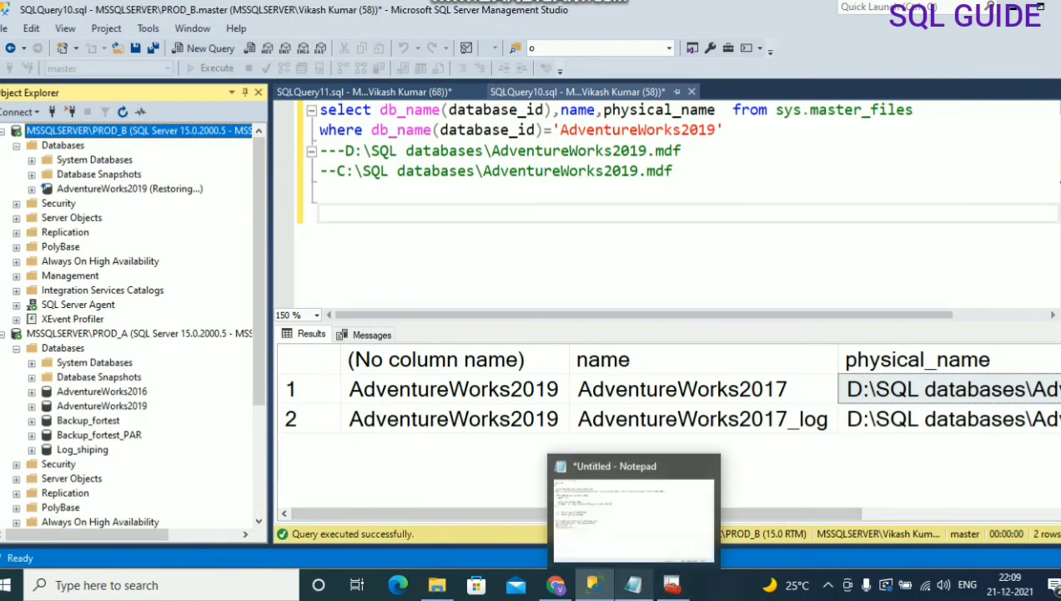
Step: Copy the ALTER DATABASE [AdventureWorks2019] MODIFY FILE script from Notepad into a new query on MSSQLSERVER\PROD_B
left_click(633, 585)
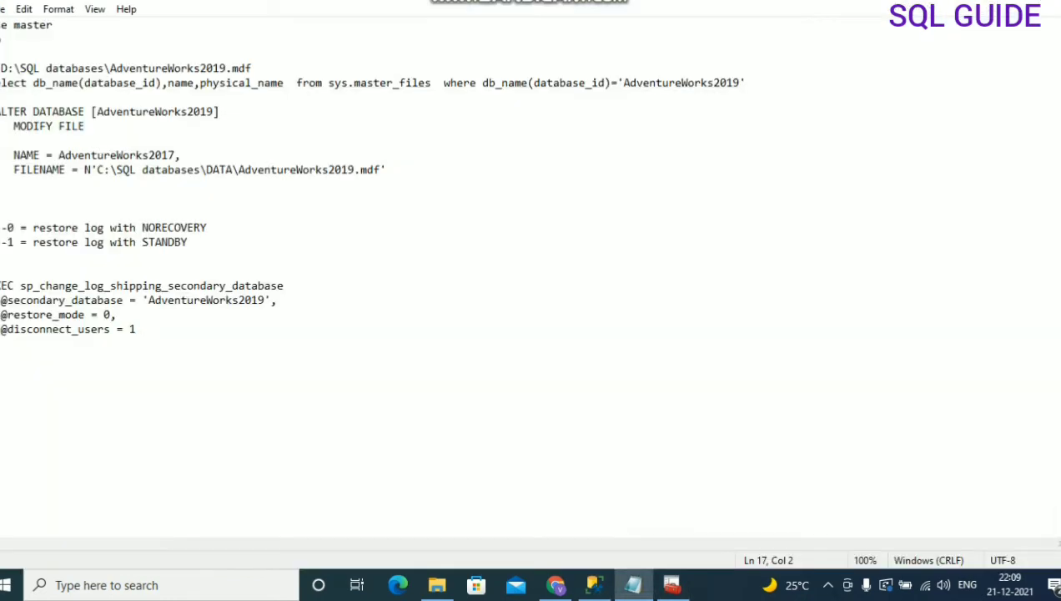
left_click_drag(5, 184, 2, 98)
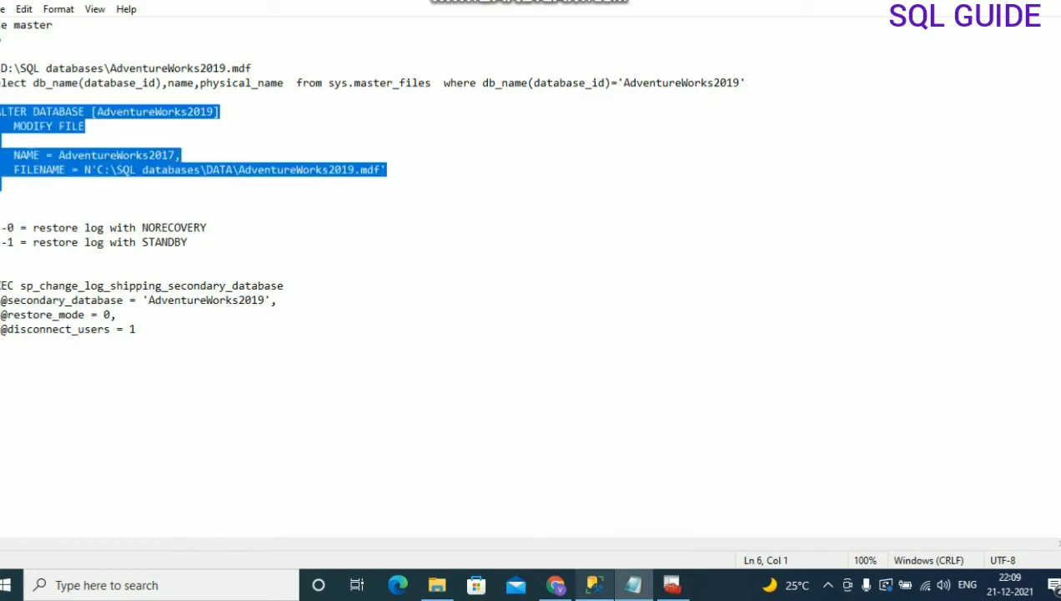
left_click(594, 584)
left_click(204, 48)
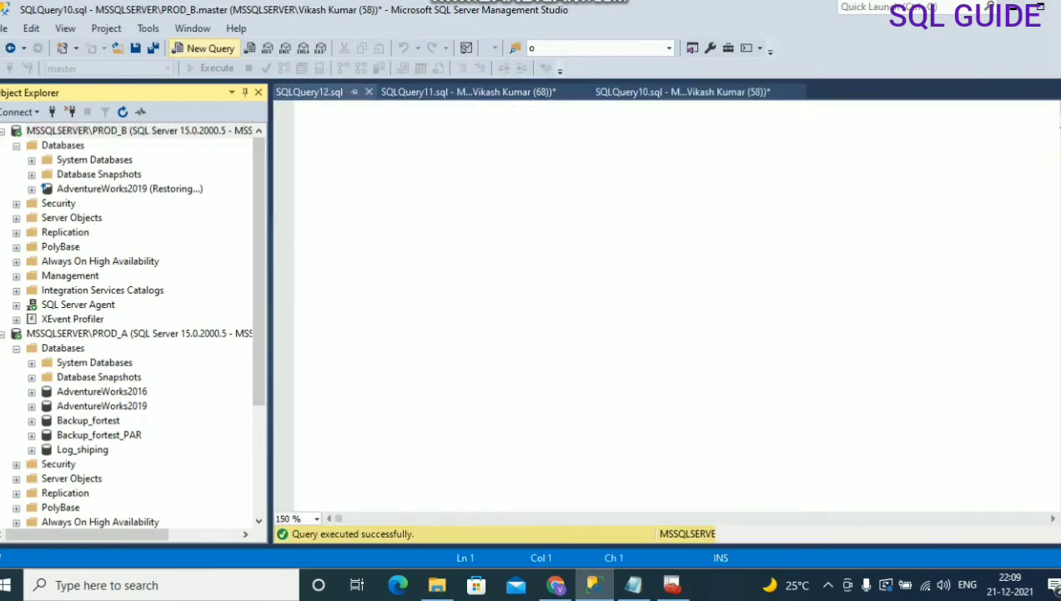
type("ALTER DATABASE [AdventureWorks2019]     MODIFY FILE  (     NAME = AdventureWorks2017,     FILENAME = N'C:\\SQL databases\\DATA\\AdventureWorks2019.mdf' );")
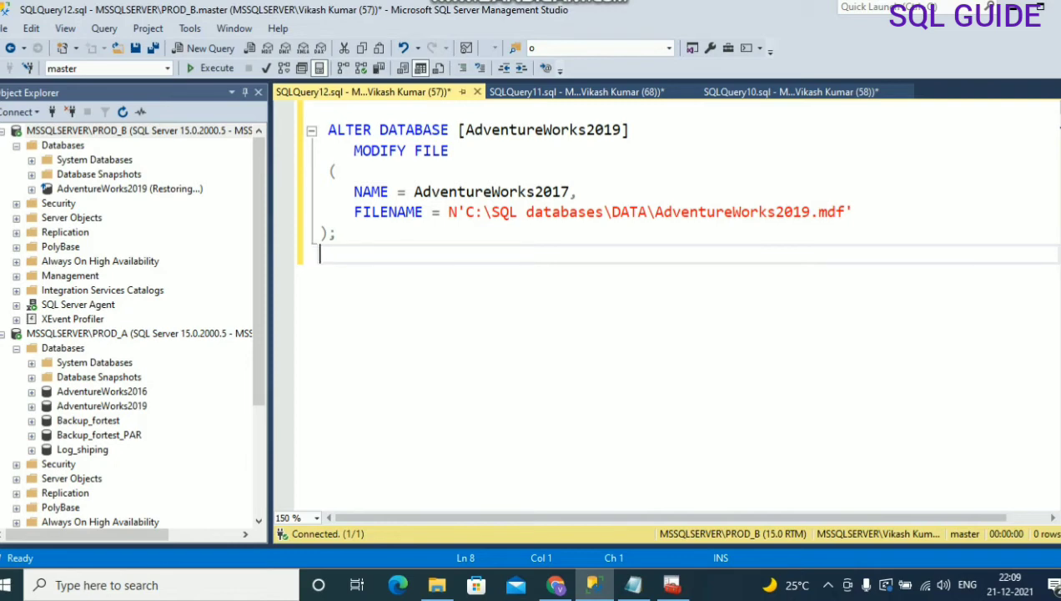
Step: Execute the script to set the AdventureWorks2017 file path to C:\SQL databases\DATA\AdventureWorks2019.mdf
left_click_drag(465, 211, 584, 192)
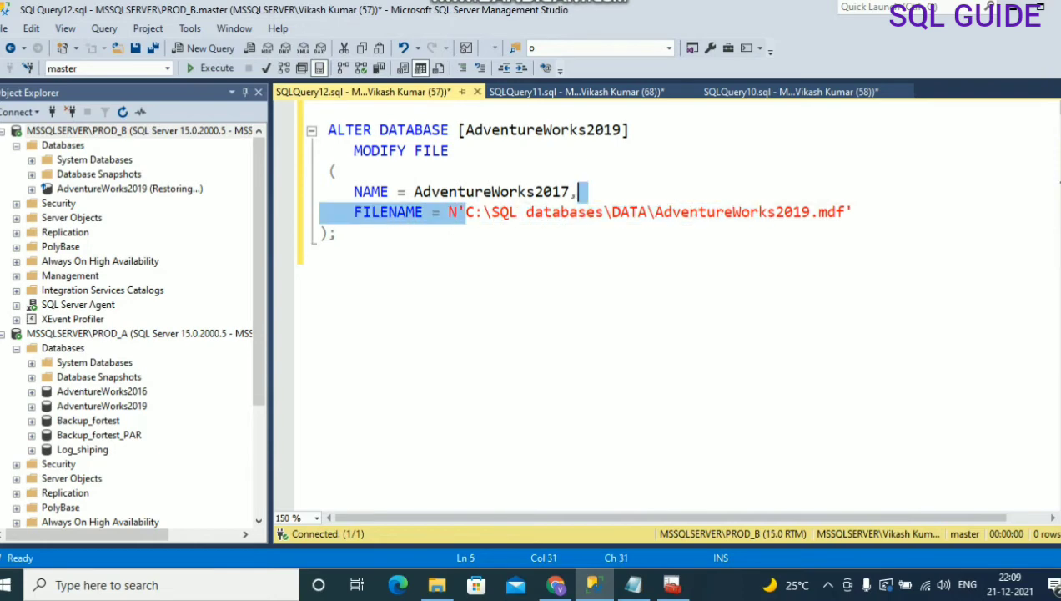
left_click(319, 255)
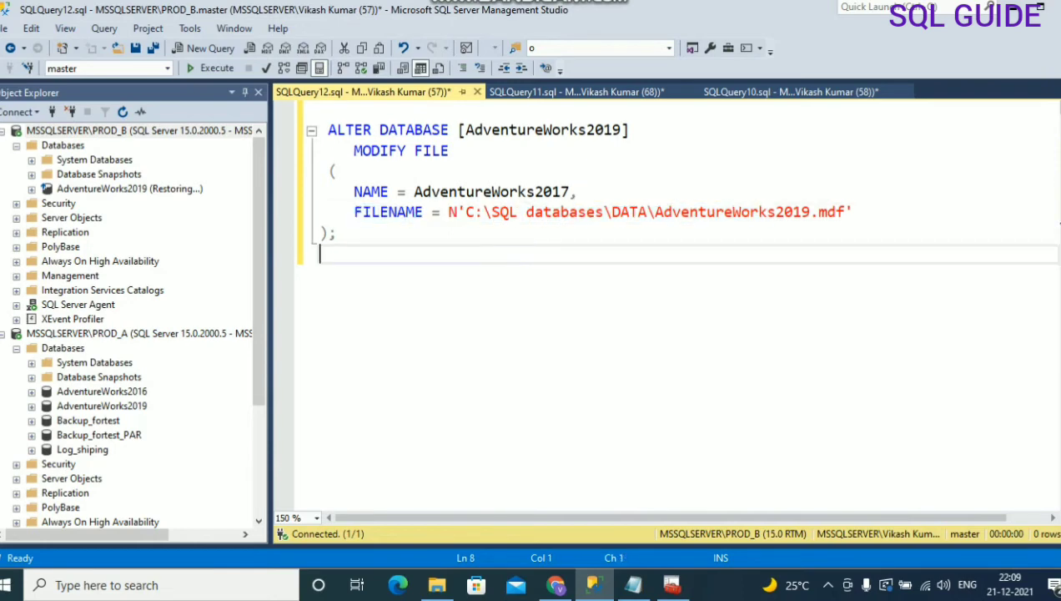
key("F5")
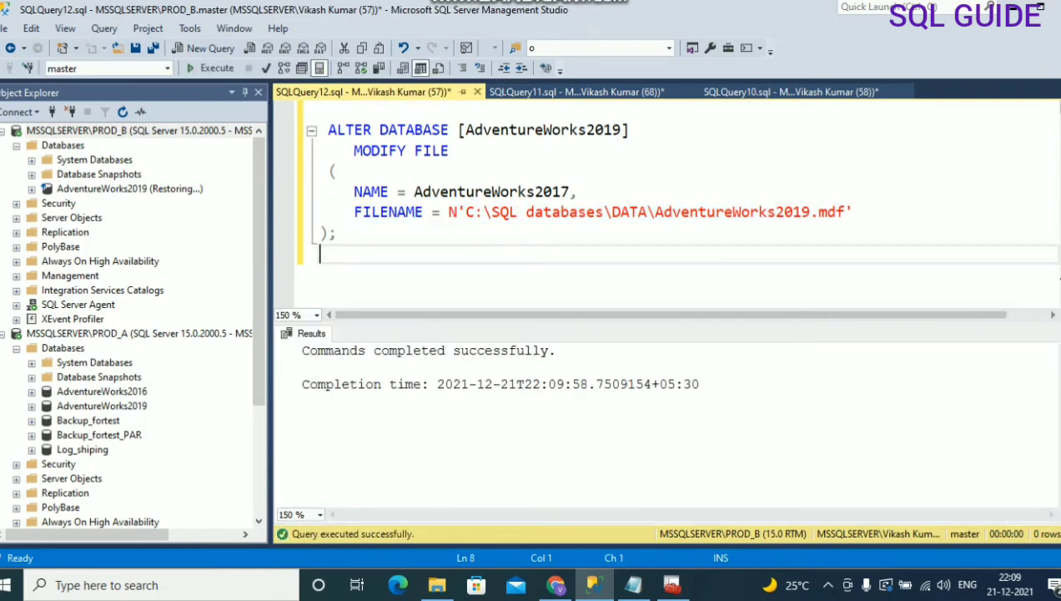
key("F5")
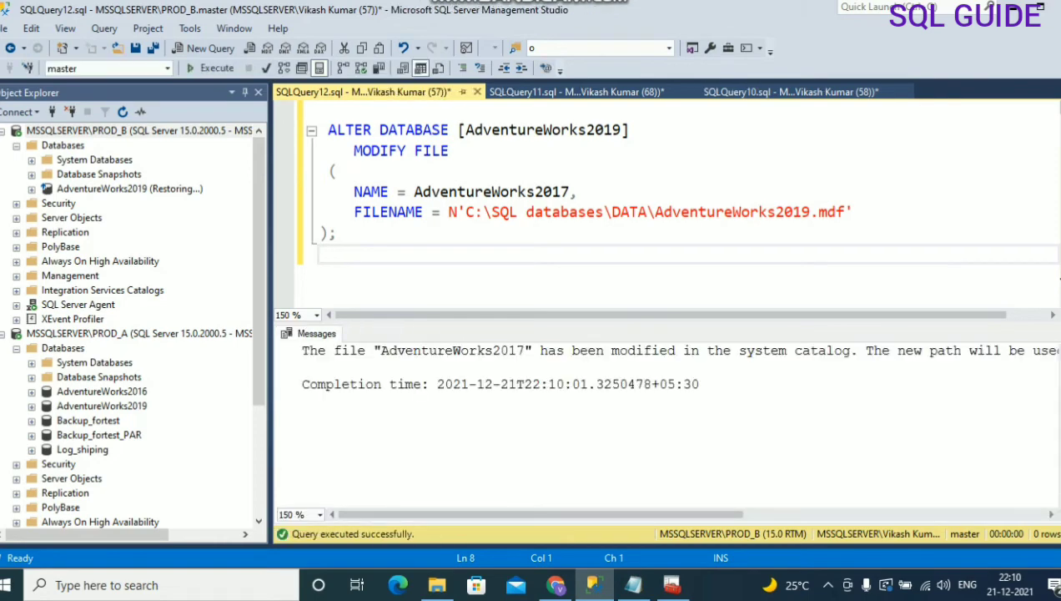
Step: Hide Object Explorer and read the full message returned by the MODIFY FILE script
left_click(259, 93)
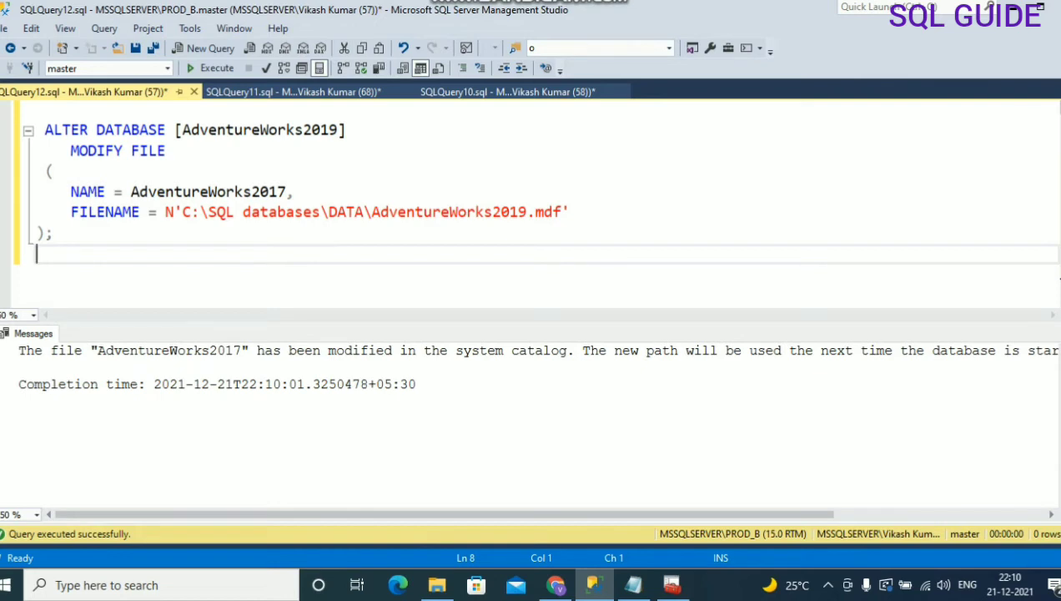
left_click_drag(226, 129, 345, 129)
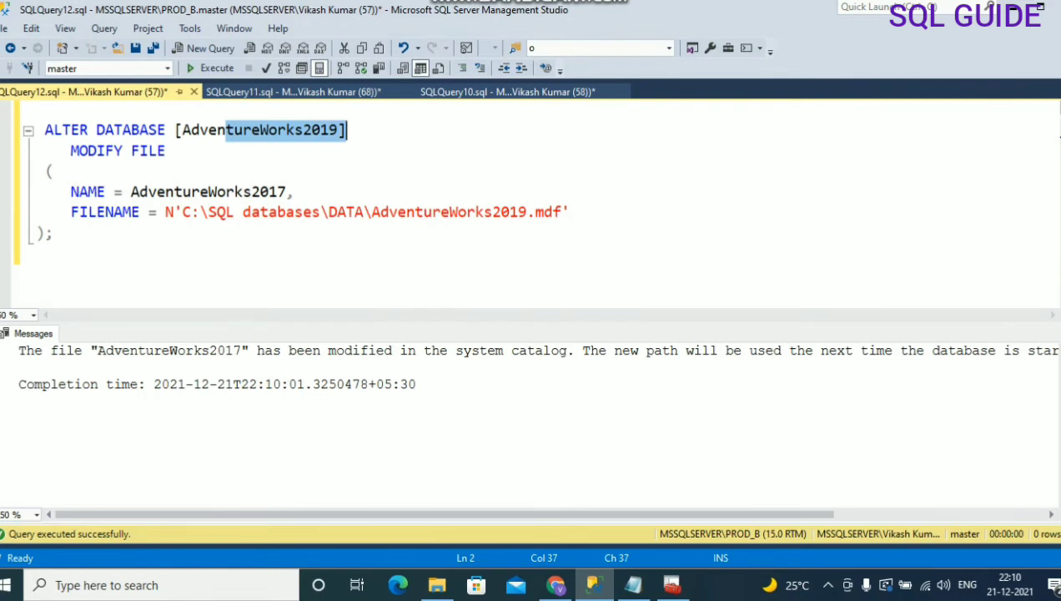
mouse_move(902, 351)
left_mouse_down()
mouse_move(1057, 351)
mouse_move(906, 350)
left_mouse_up()
scroll(534, 367, "left", 5)
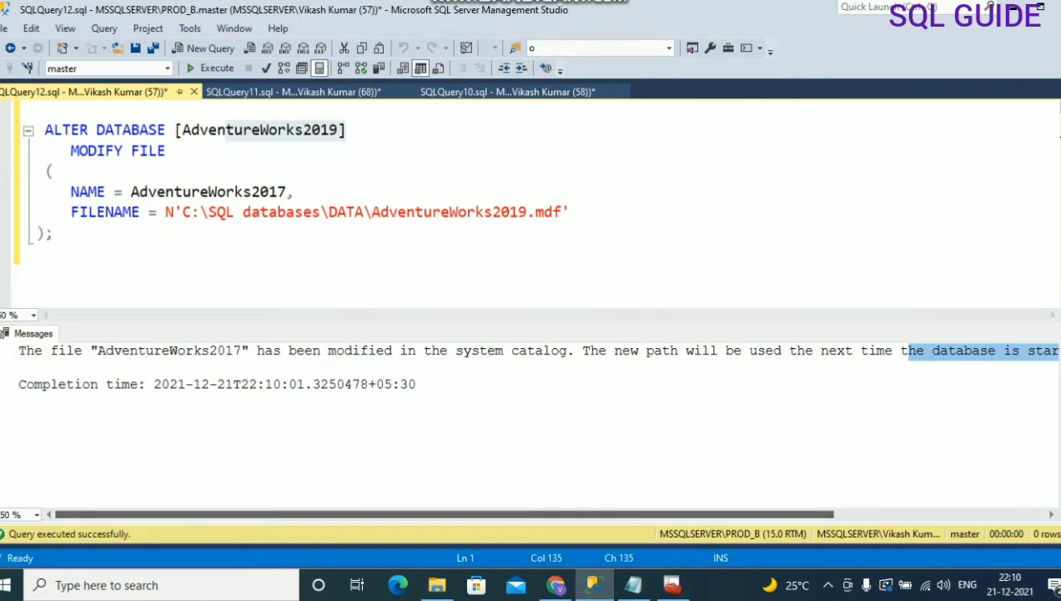
left_click(18, 401)
left_click_drag(18, 401, 18, 351)
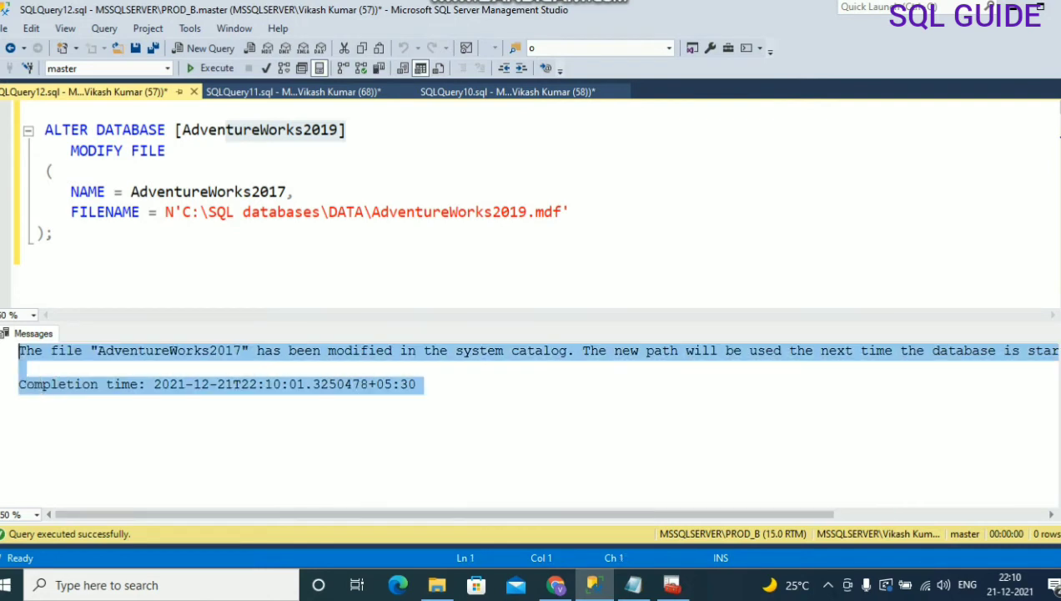
left_click(37, 254)
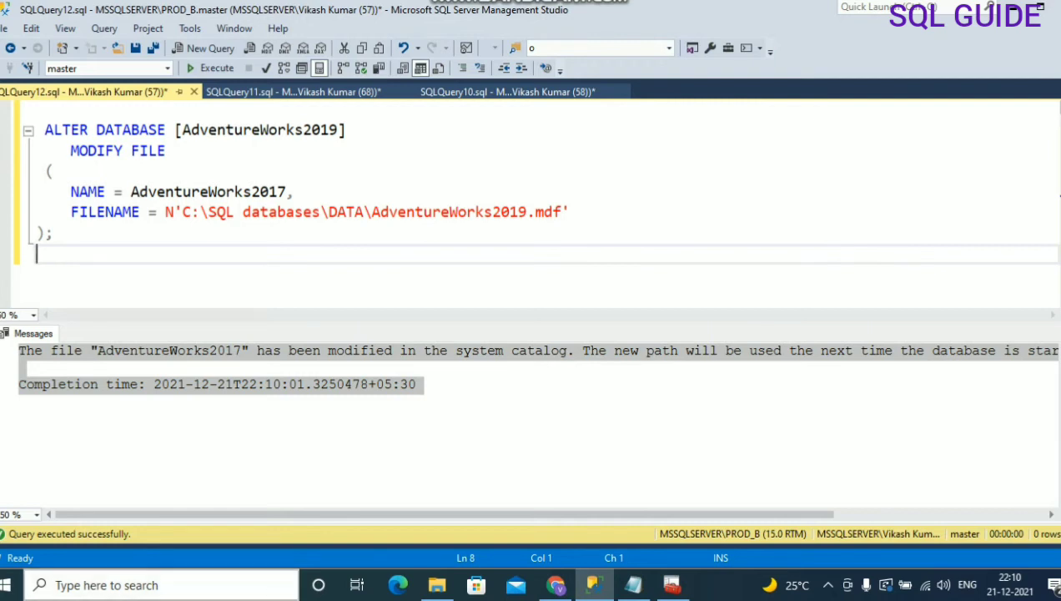
Step: Open SQL Server 2019 Configuration Manager and stop the SQL Server (PROD_B) service together with its dependent agent service
left_click(159, 585)
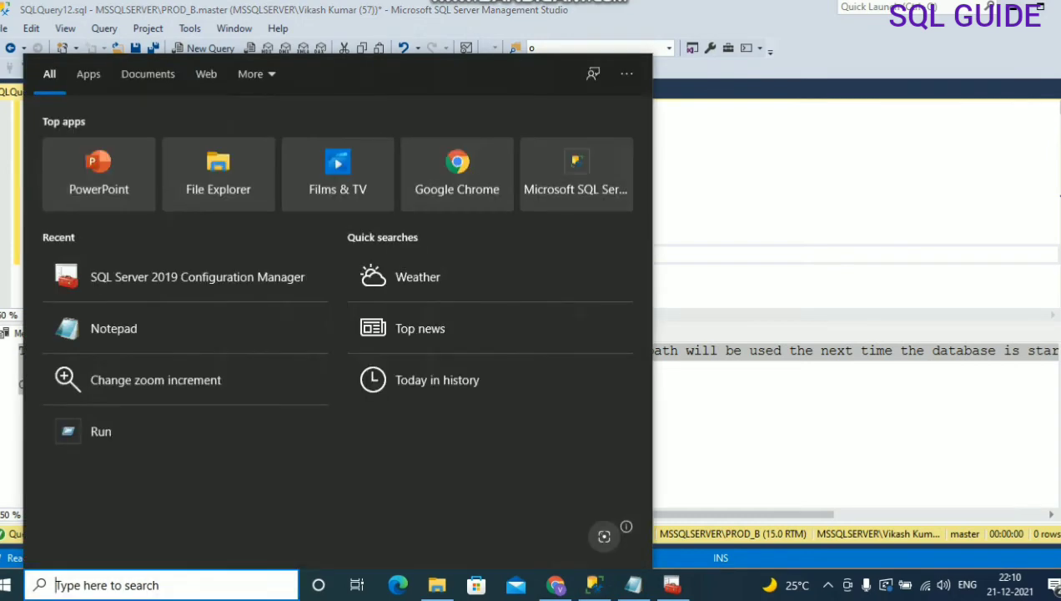
type("sql")
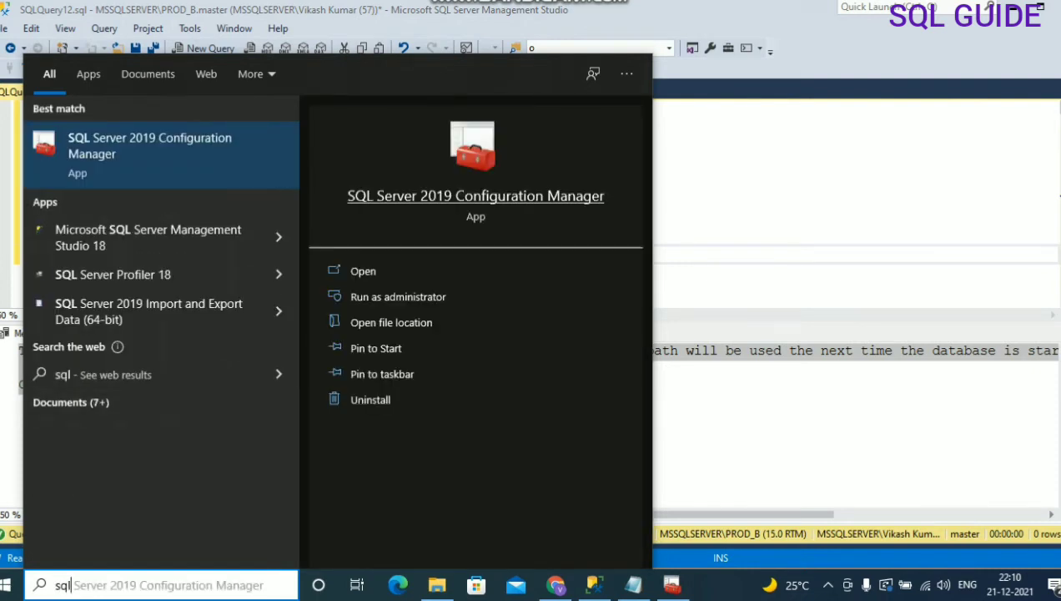
left_click(476, 196)
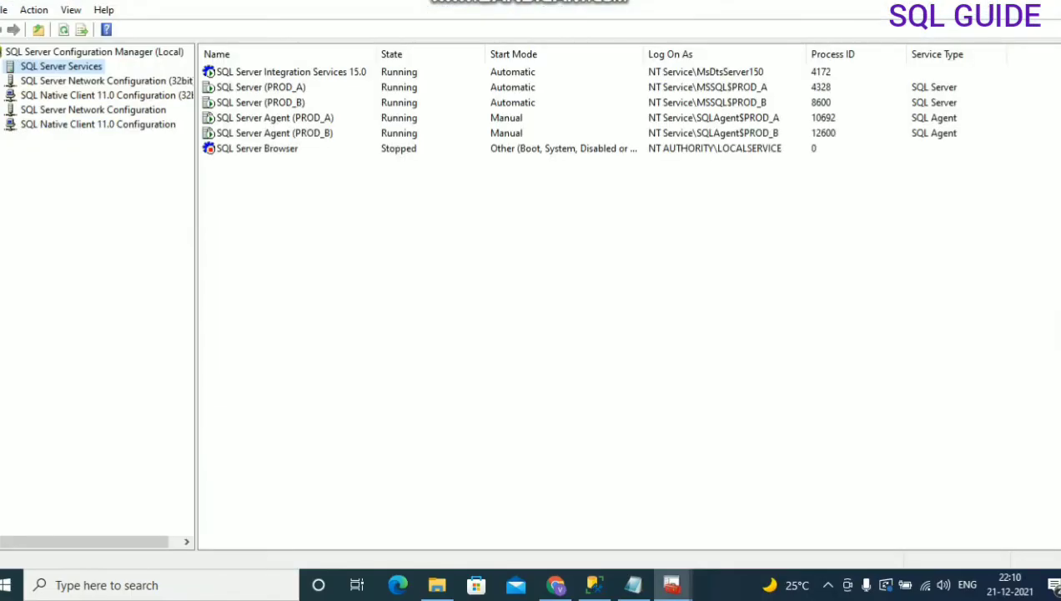
left_click(261, 102)
right_click(250, 103)
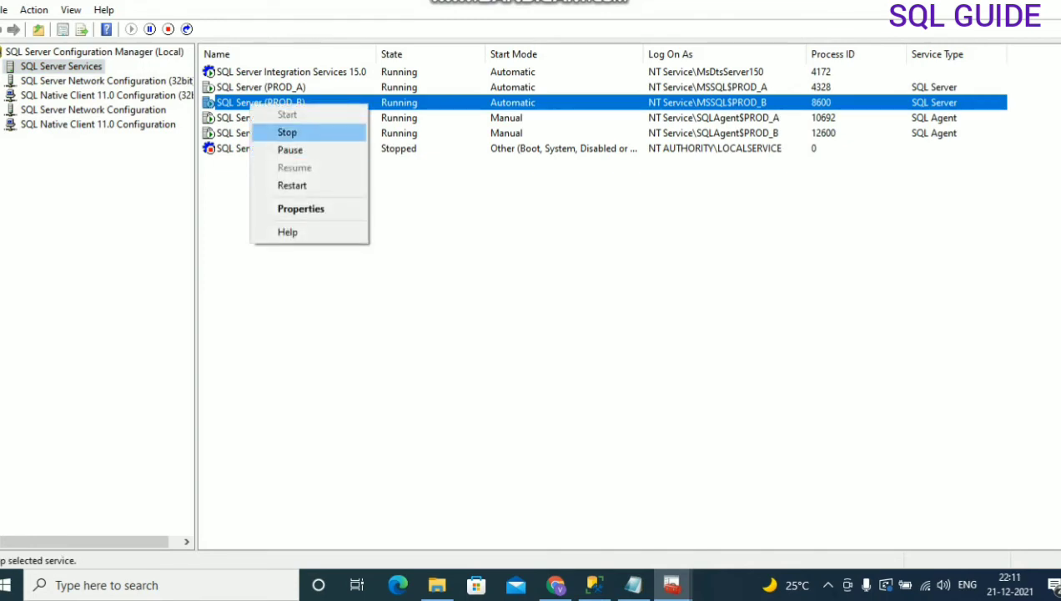
left_click(287, 132)
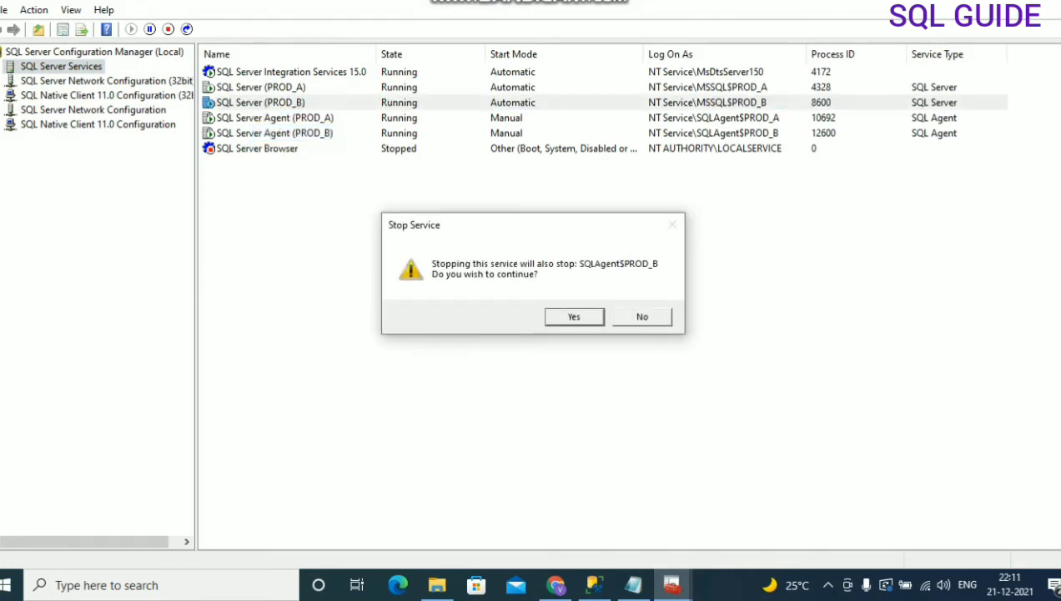
key("Return")
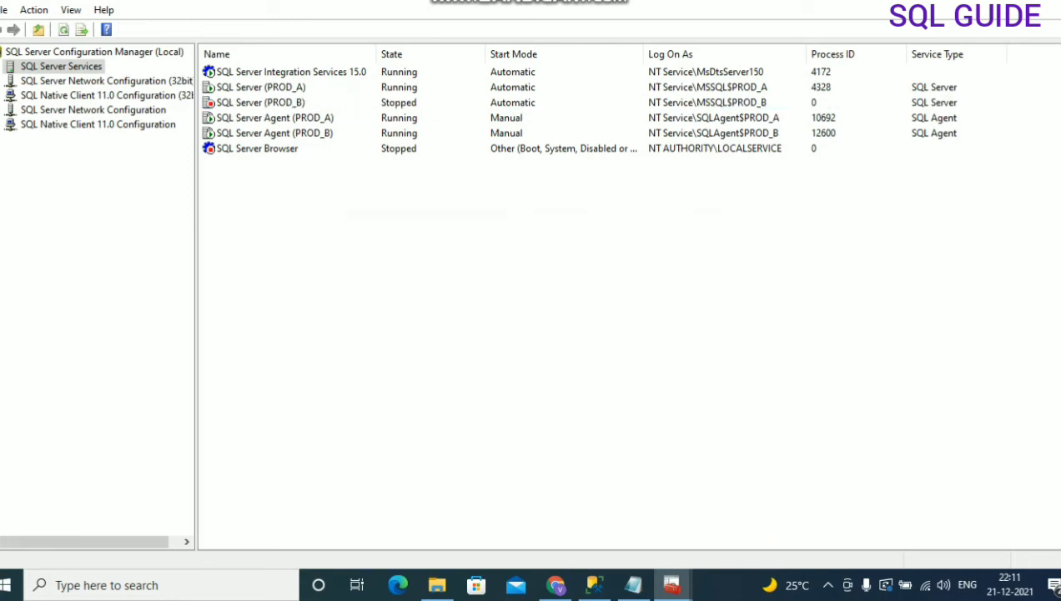
Step: Refresh the services list and check the states of SQL Server (PROD_B) and SQL Server Agent (PROD_B)
right_click(358, 209)
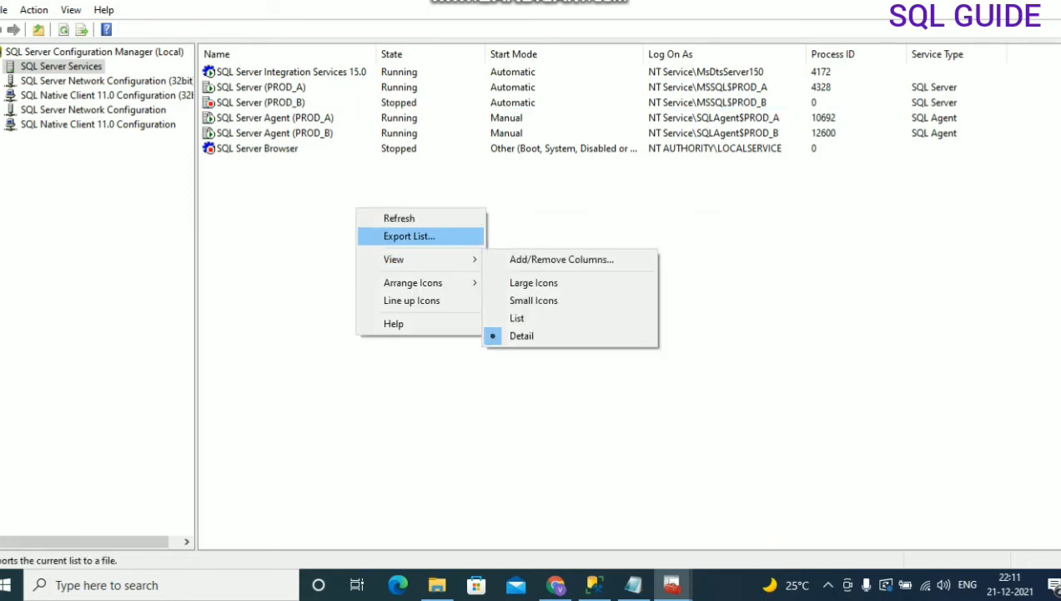
key("Return")
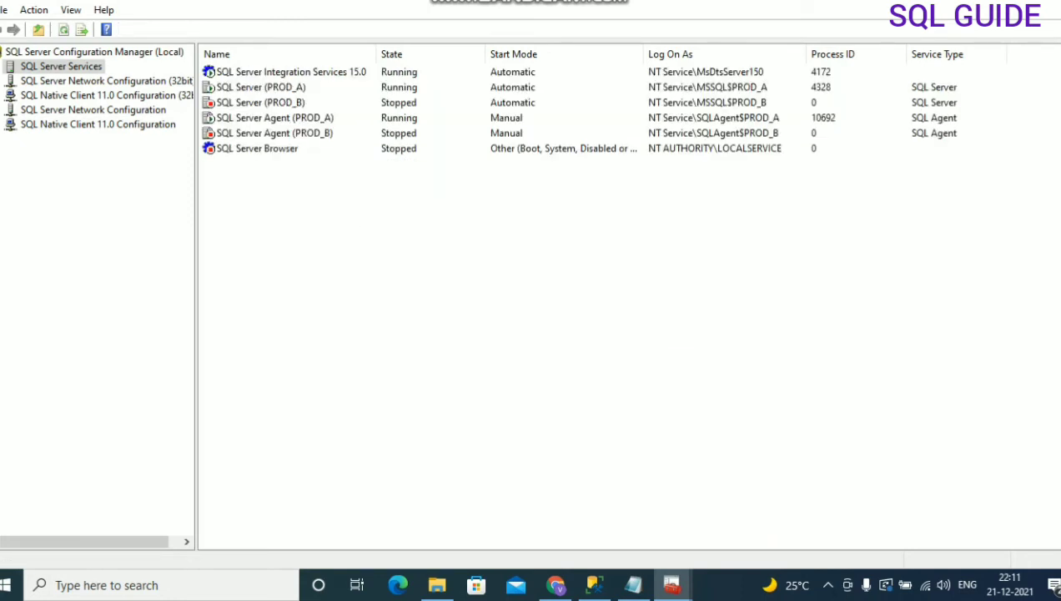
left_click(275, 134)
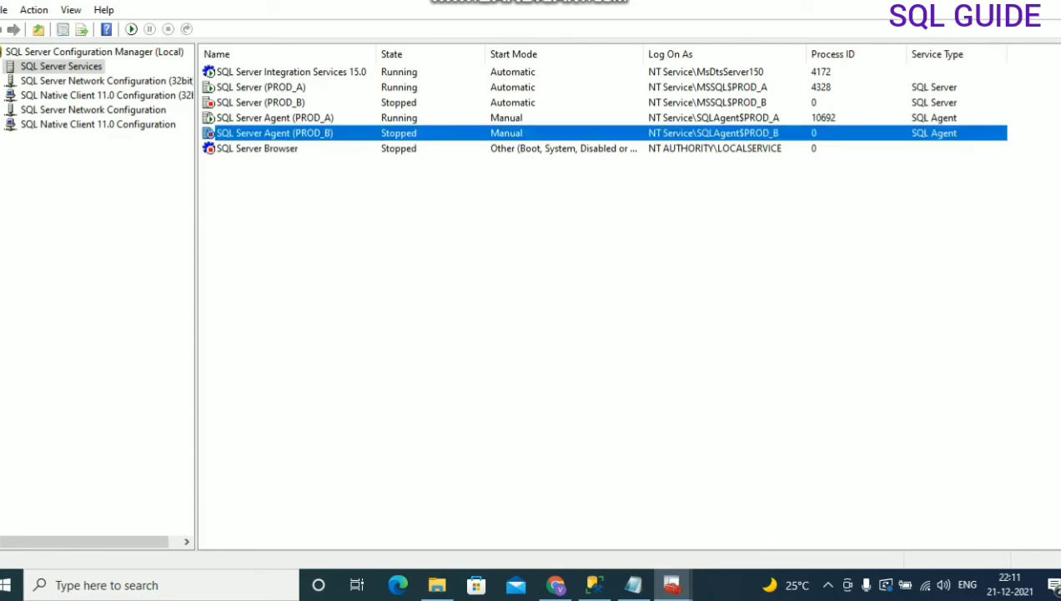
left_click(260, 103)
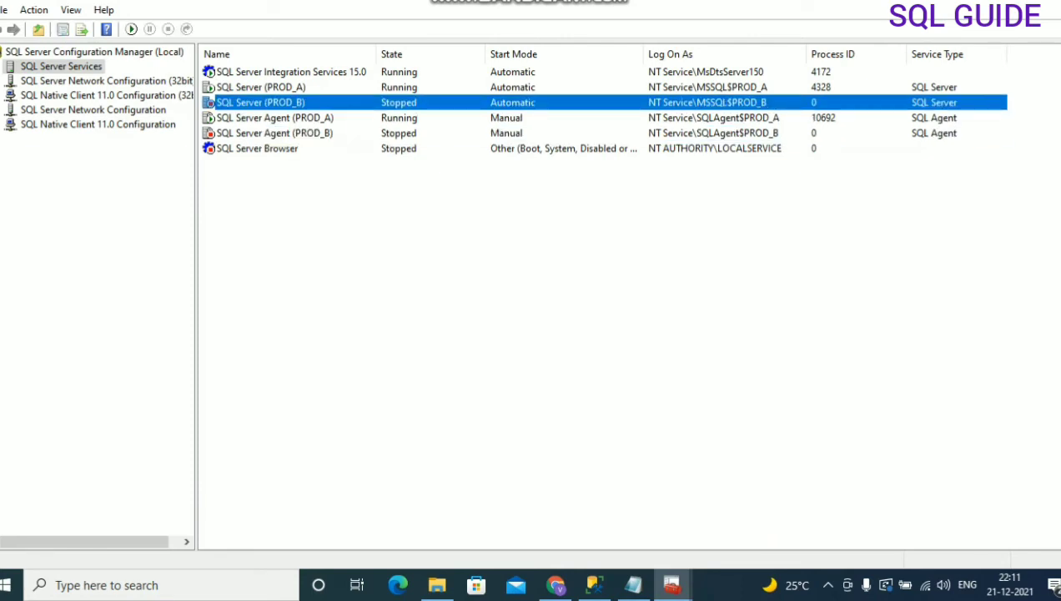
left_click(275, 133)
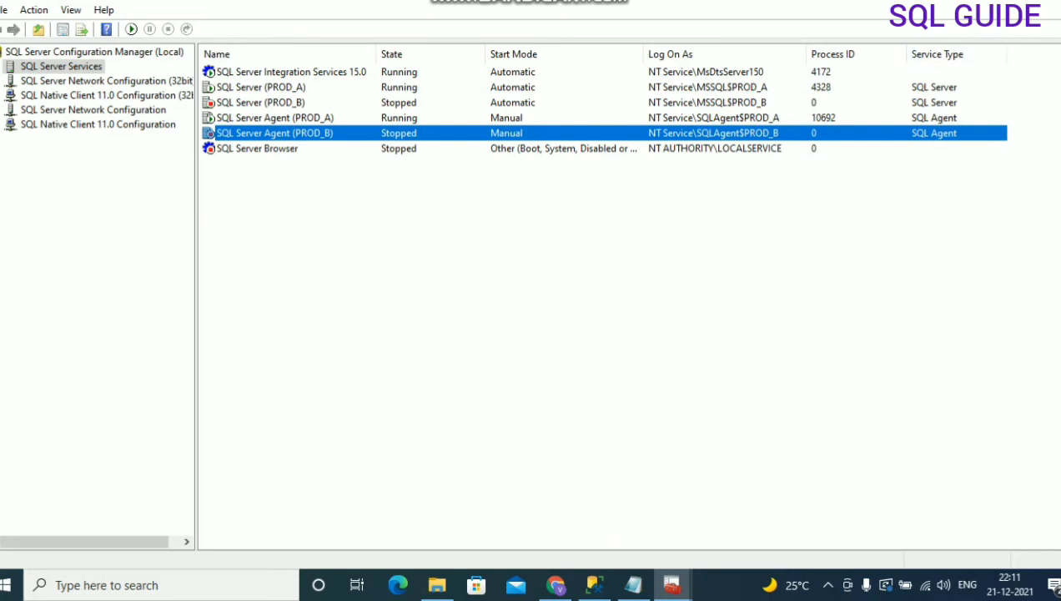
Step: Switch to SQL Server Management Studio and review the target file path in the MODIFY FILE script
key("alt+Tab")
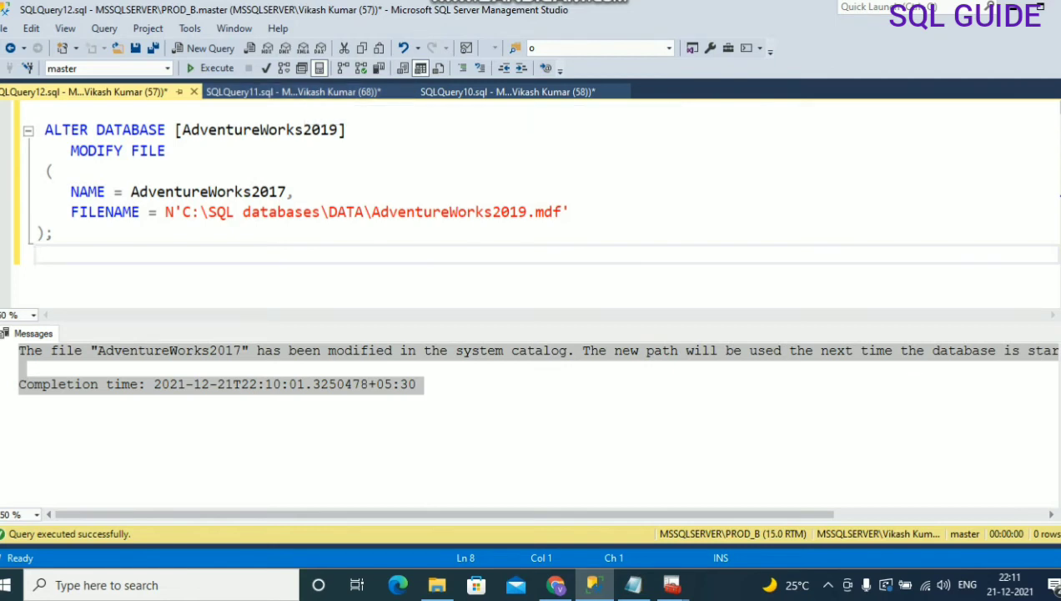
left_click(183, 213)
left_click_drag(182, 213, 563, 212)
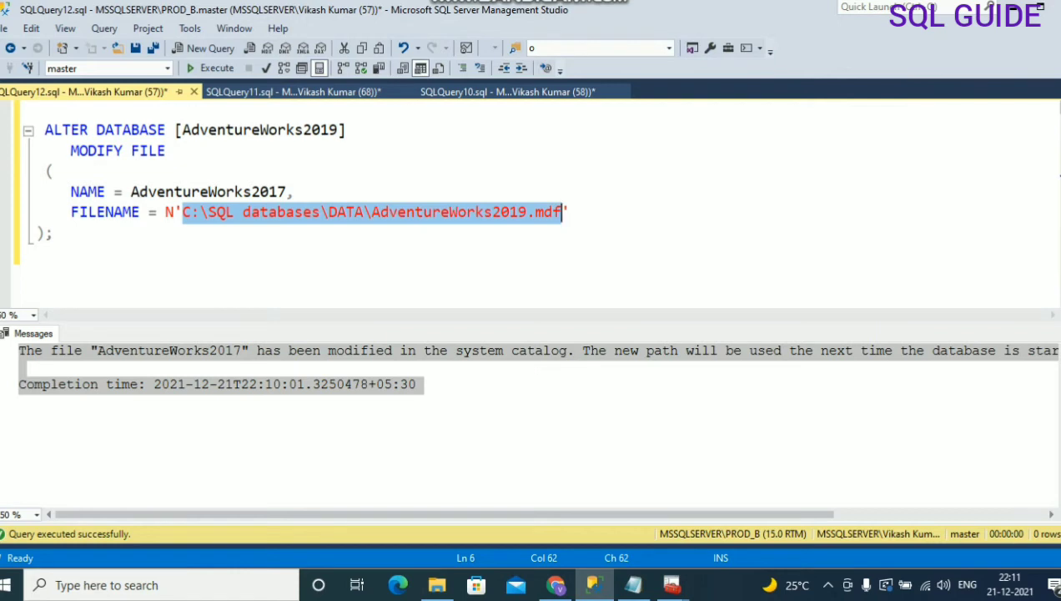
Step: Switch to File Explorer and copy the AdventureWorks2019 database file from D:\SQL databases
mouse_move(437, 584)
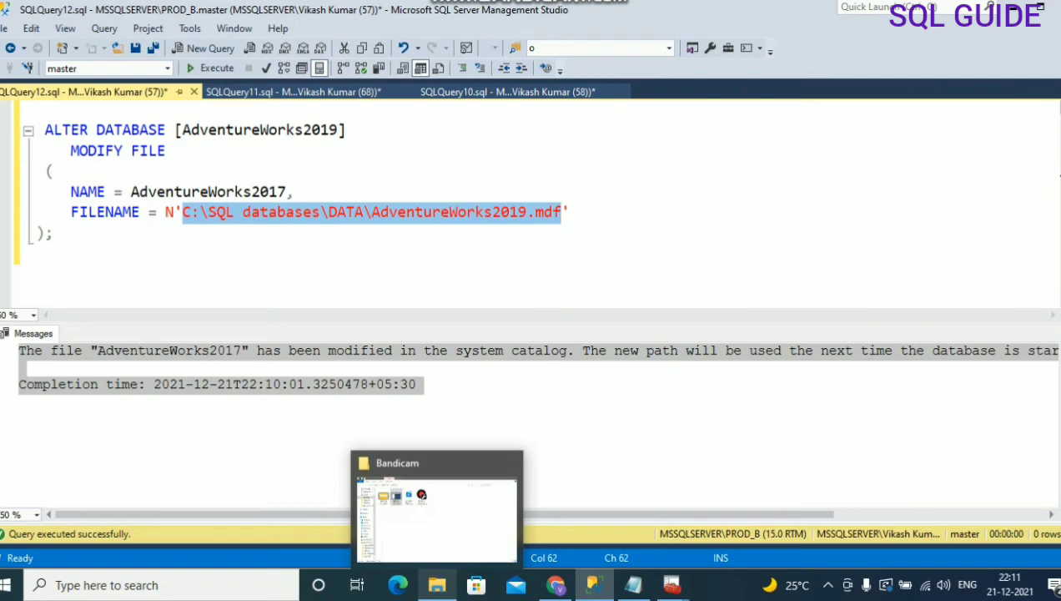
left_click(437, 513)
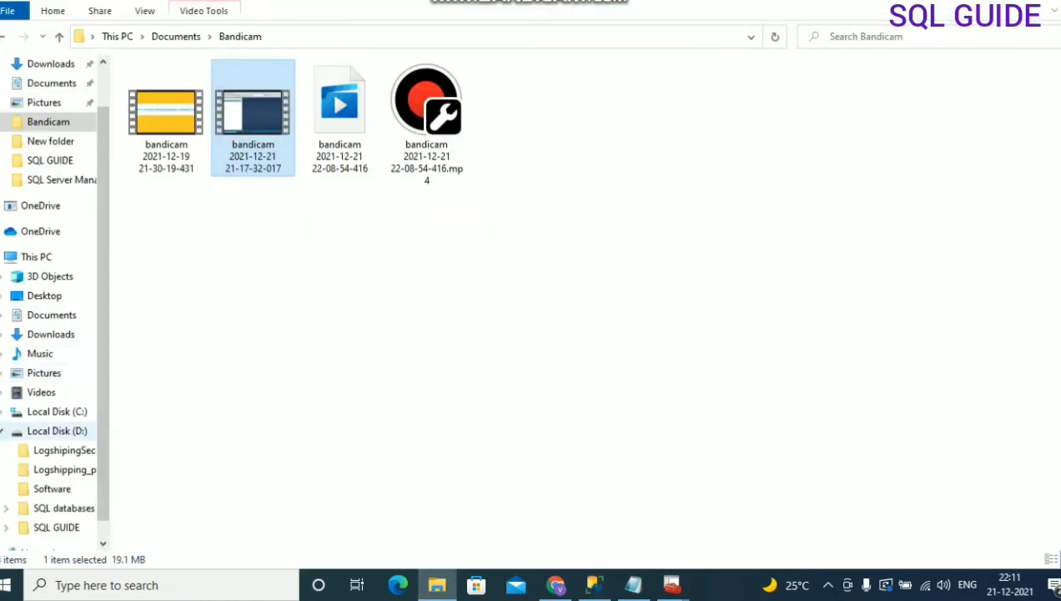
left_click(56, 431)
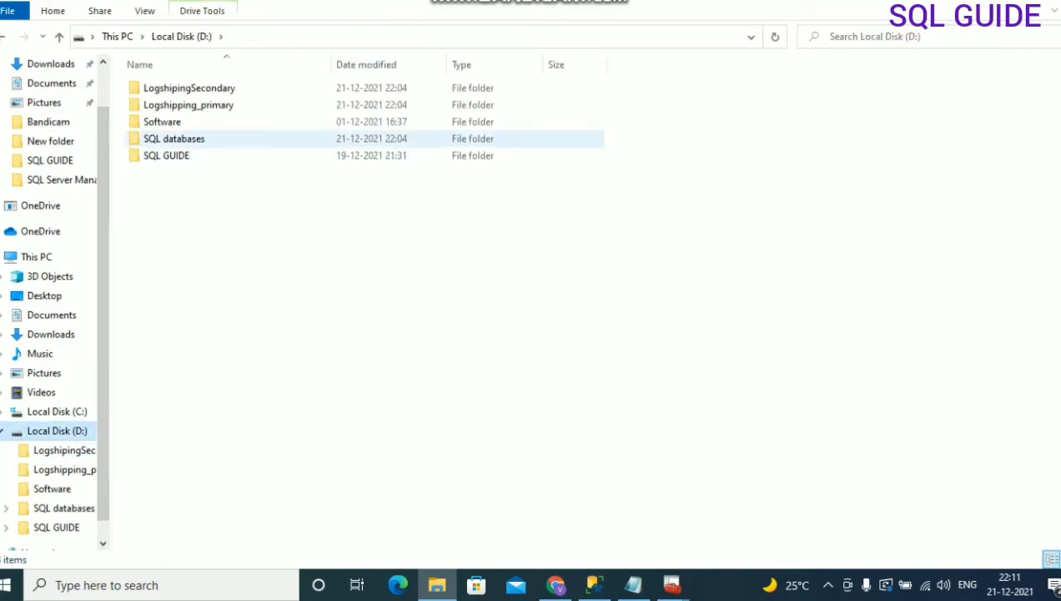
double_click(173, 138)
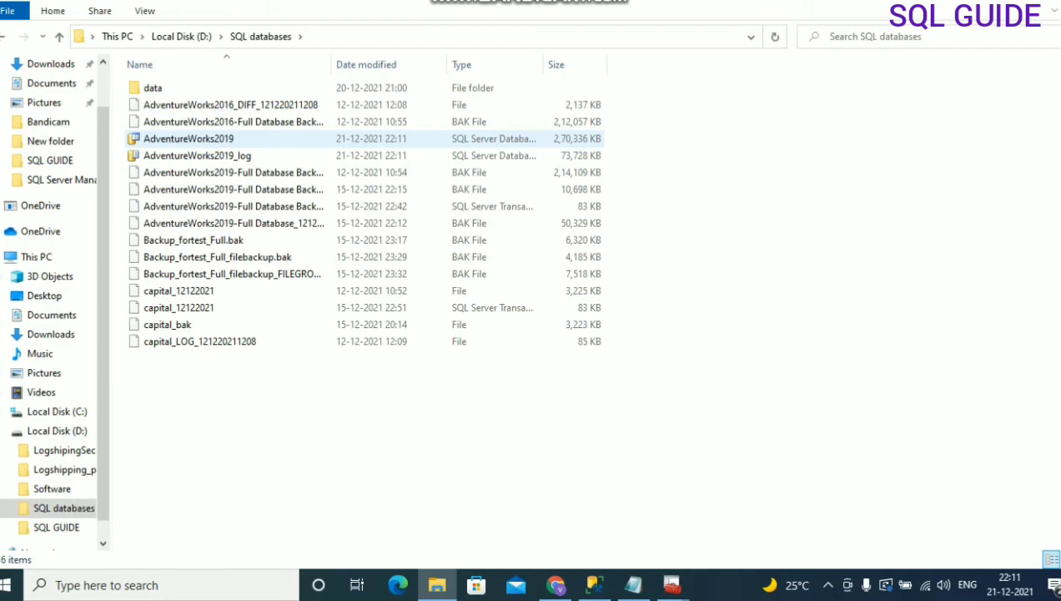
left_click(209, 139)
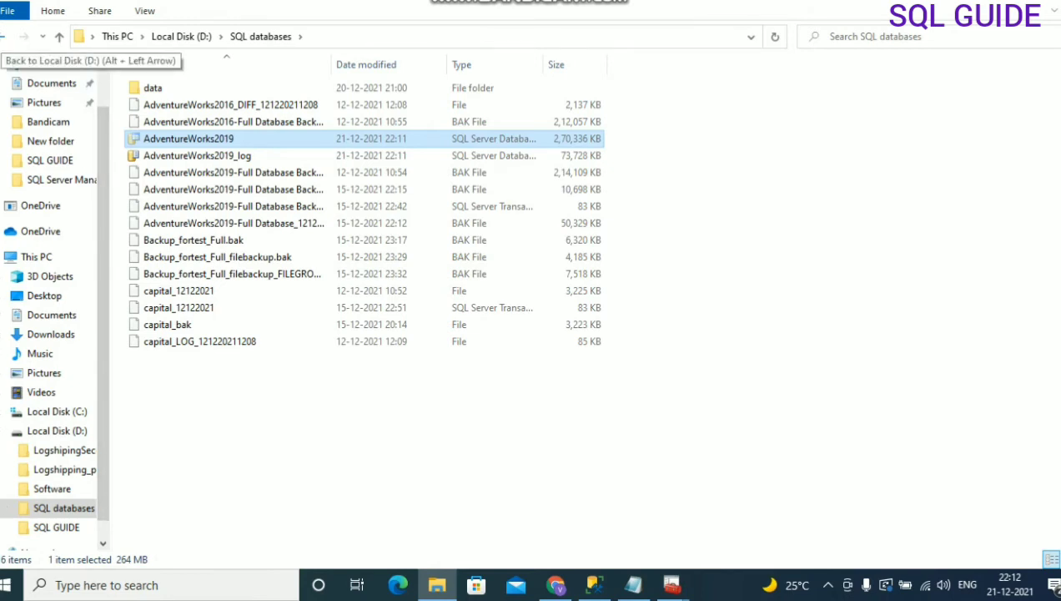
Step: Permanently delete the old AdventureWorks2019 file in C:\SQL databases\DATA and paste the copied data file there
left_click(57, 411)
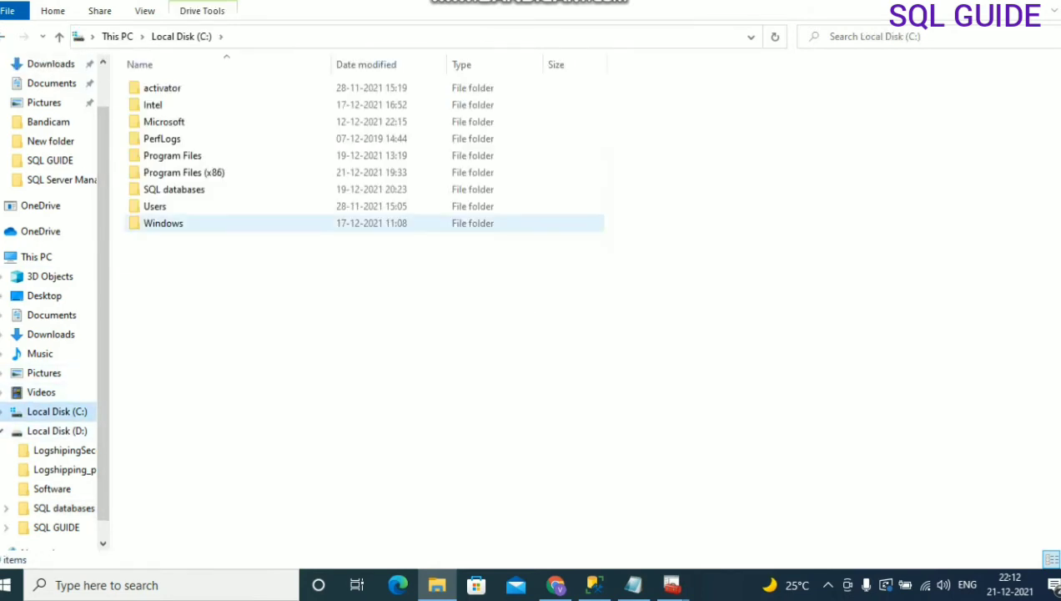
double_click(174, 190)
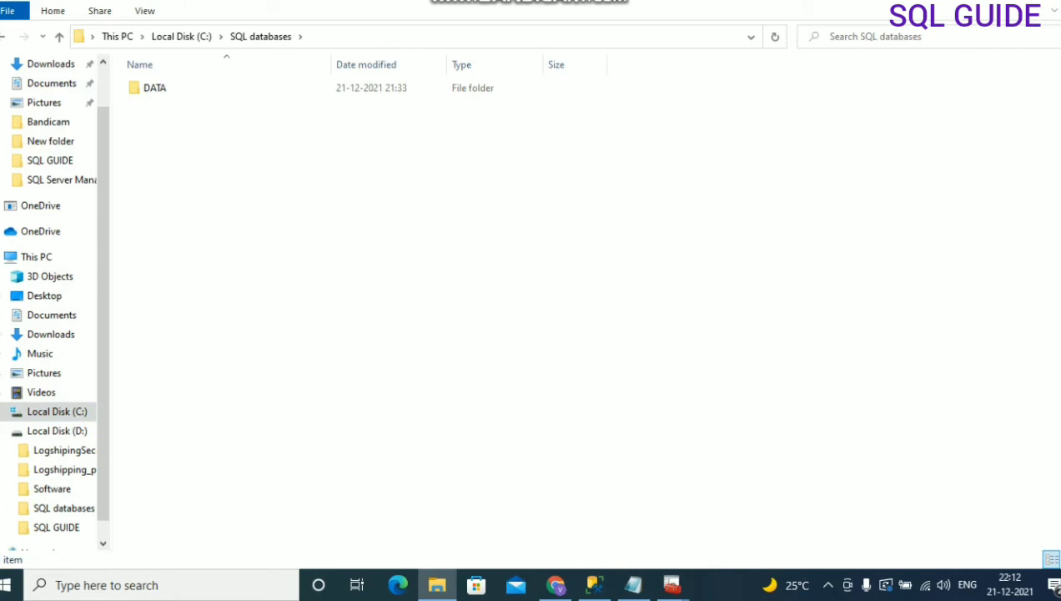
left_click(154, 88)
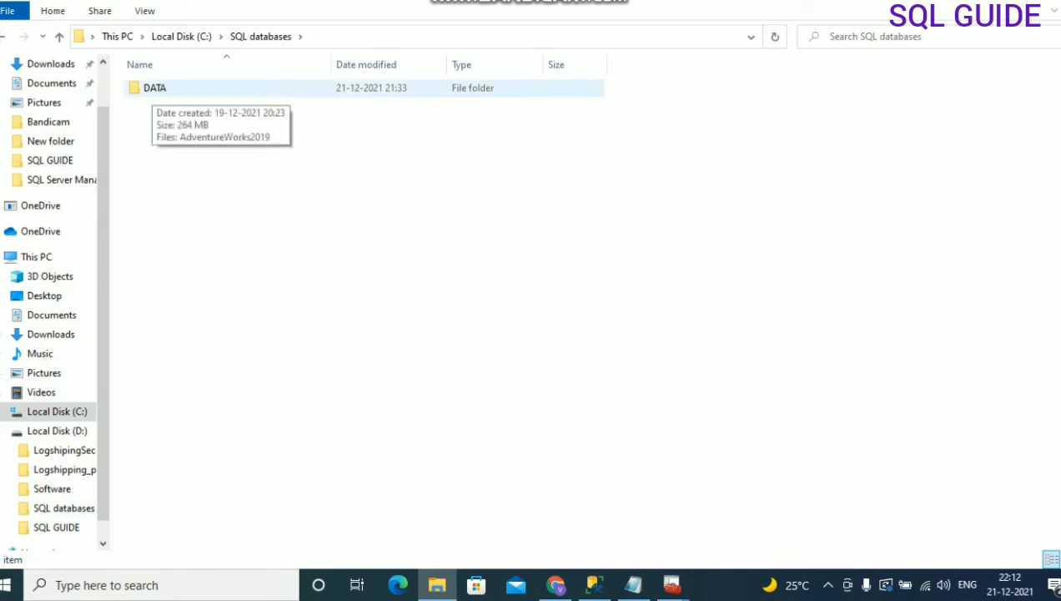
double_click(153, 88)
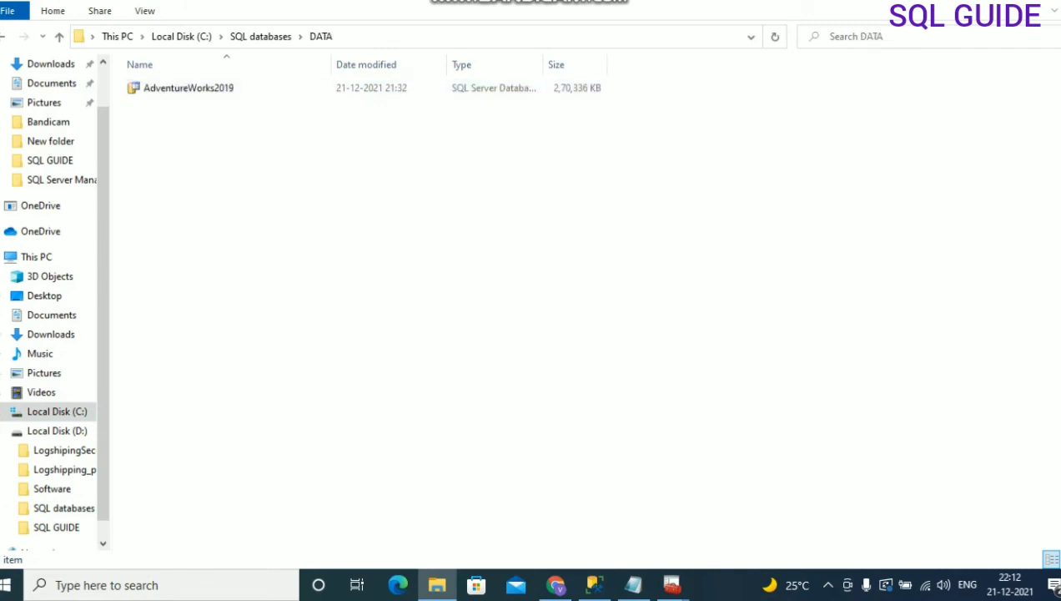
left_click(178, 87)
key("shift+Delete")
key("Return")
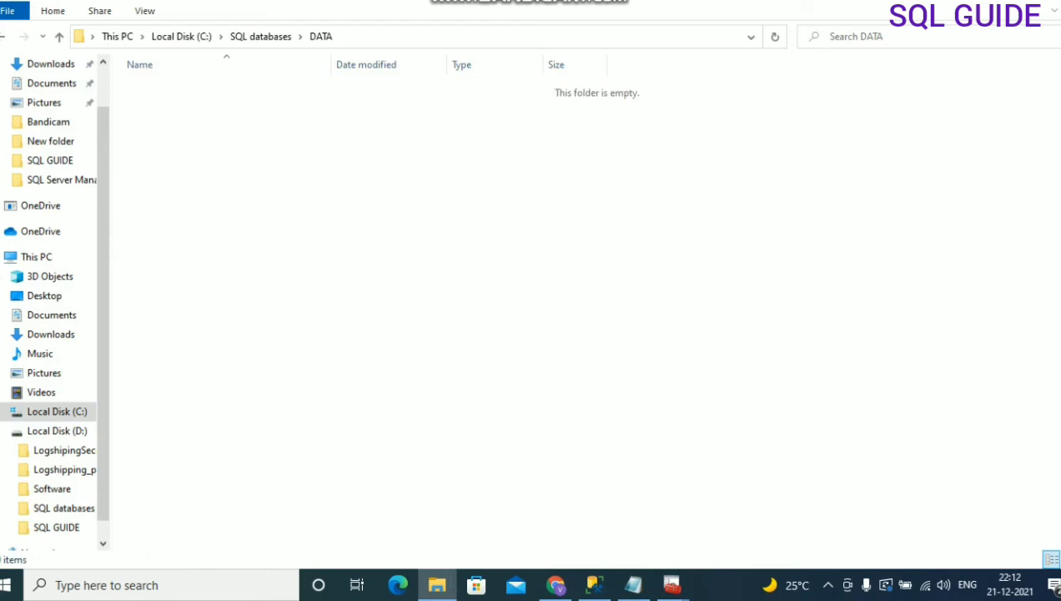
key("Return")
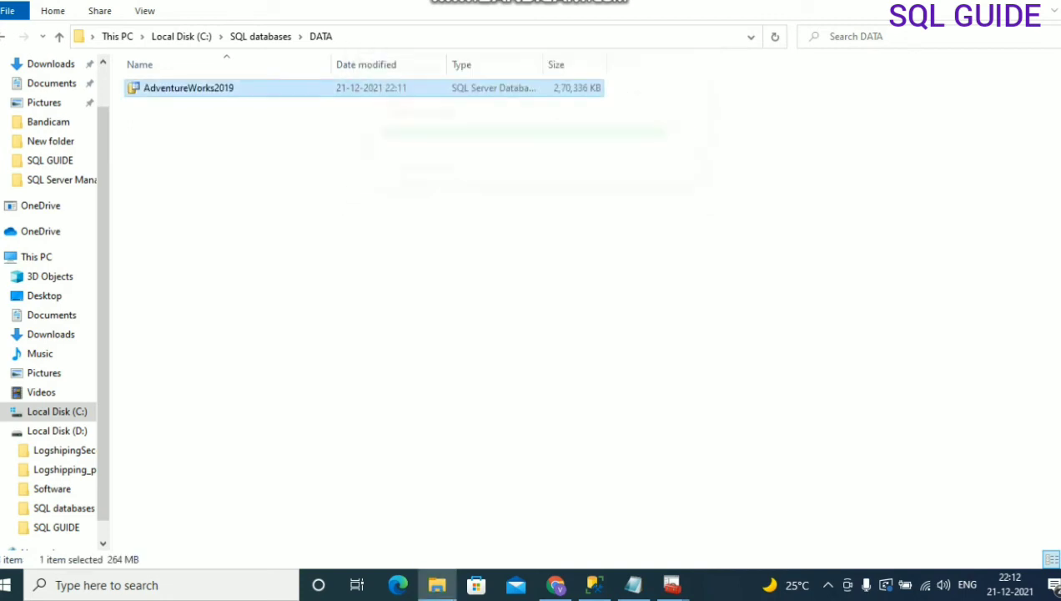
left_click(434, 250)
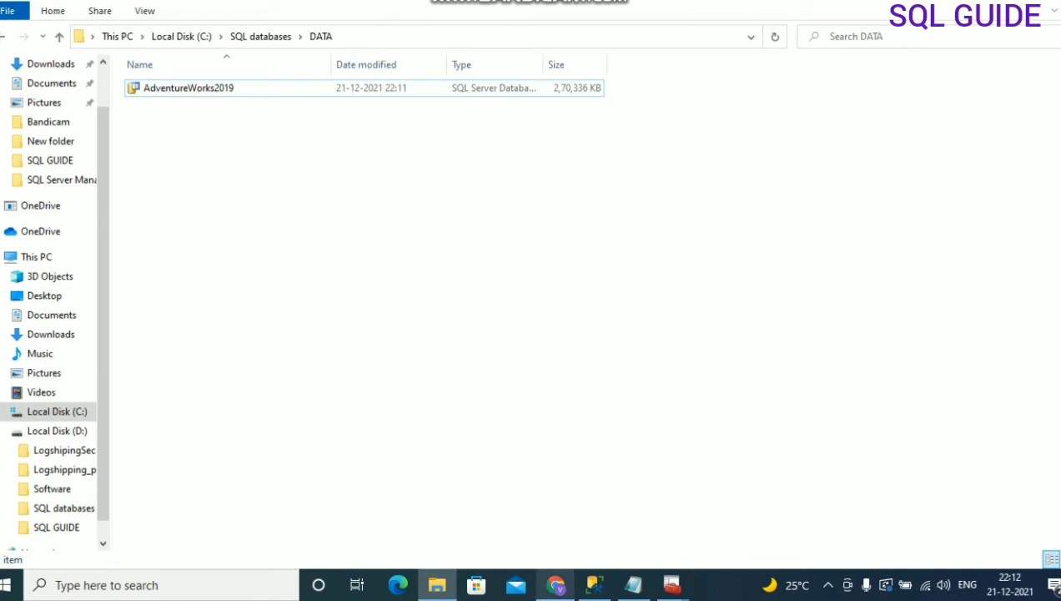
Step: Switch to SQL Server Configuration Manager and start the SQL Server (PROD_B) service
mouse_move(555, 585)
left_click(594, 584)
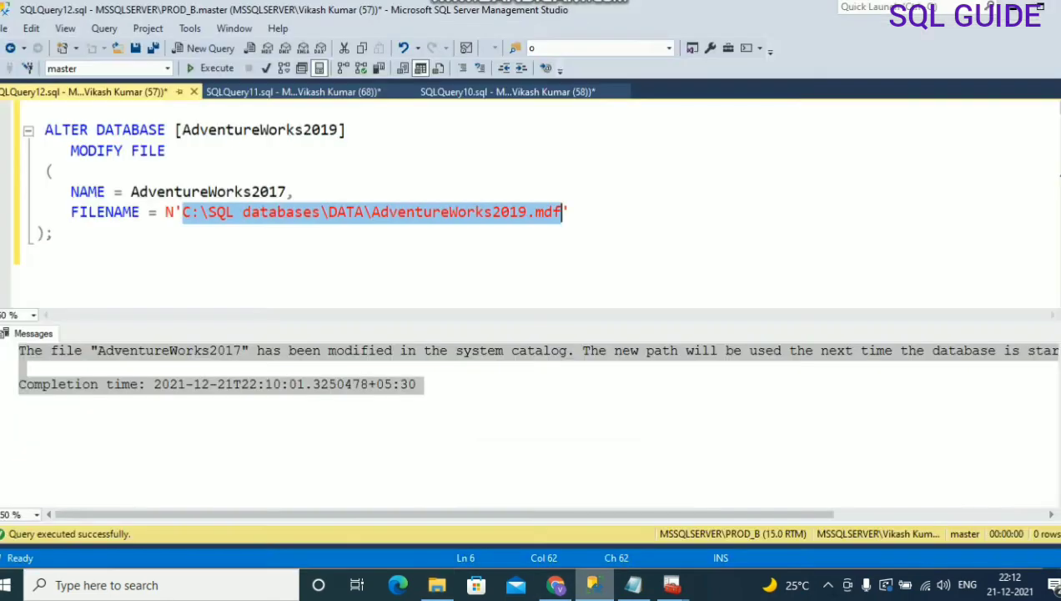
left_click(38, 253)
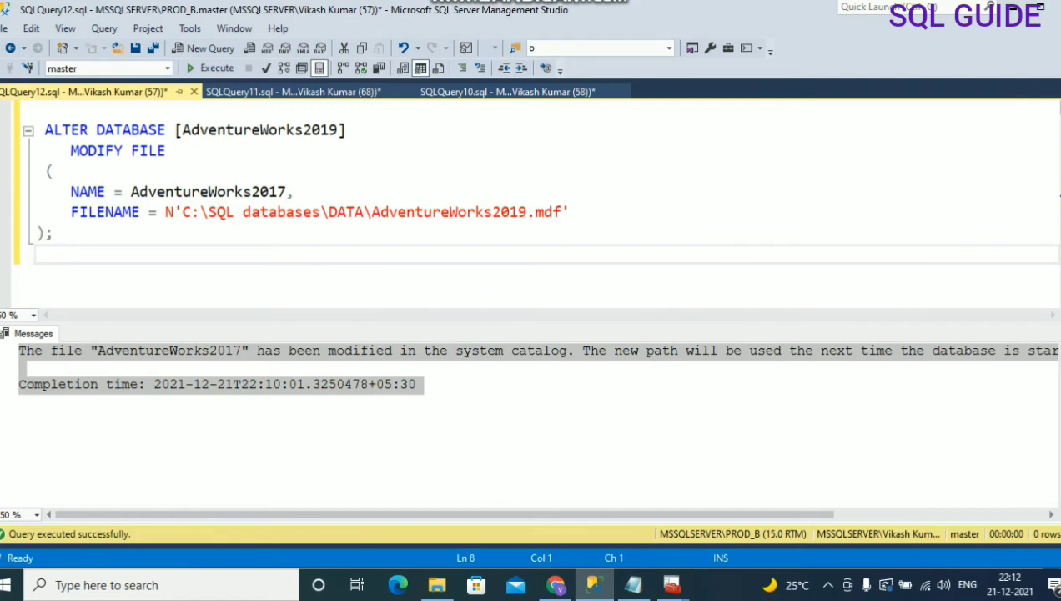
mouse_move(594, 584)
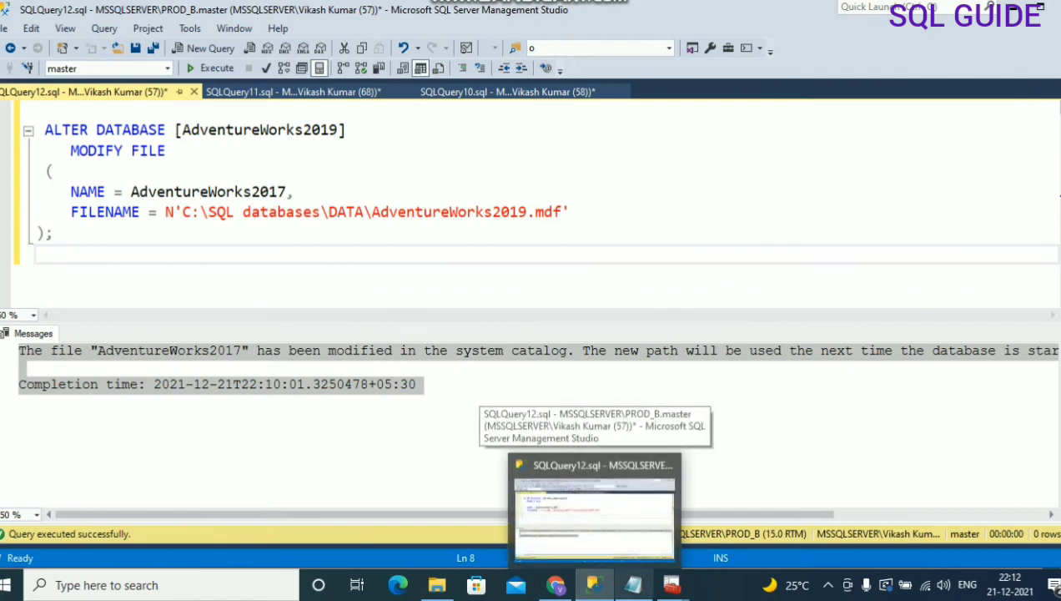
mouse_move(671, 584)
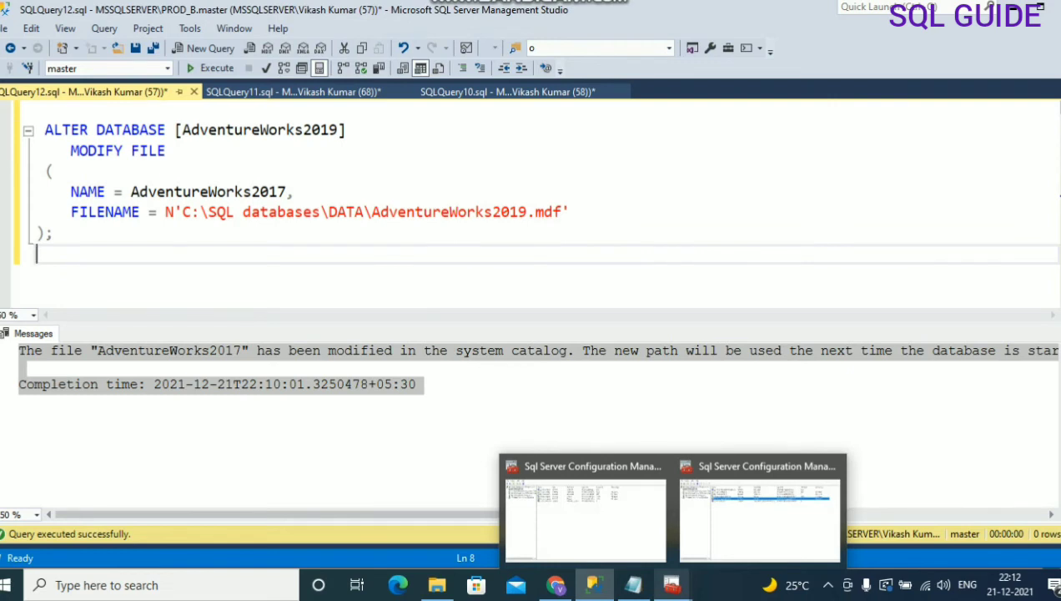
left_click(759, 509)
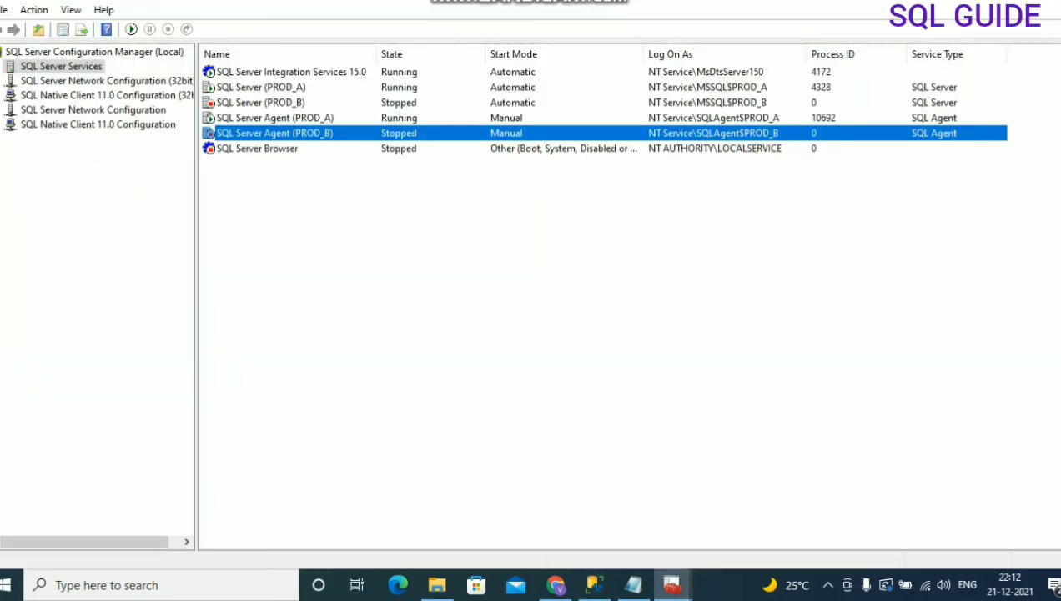
right_click(298, 101)
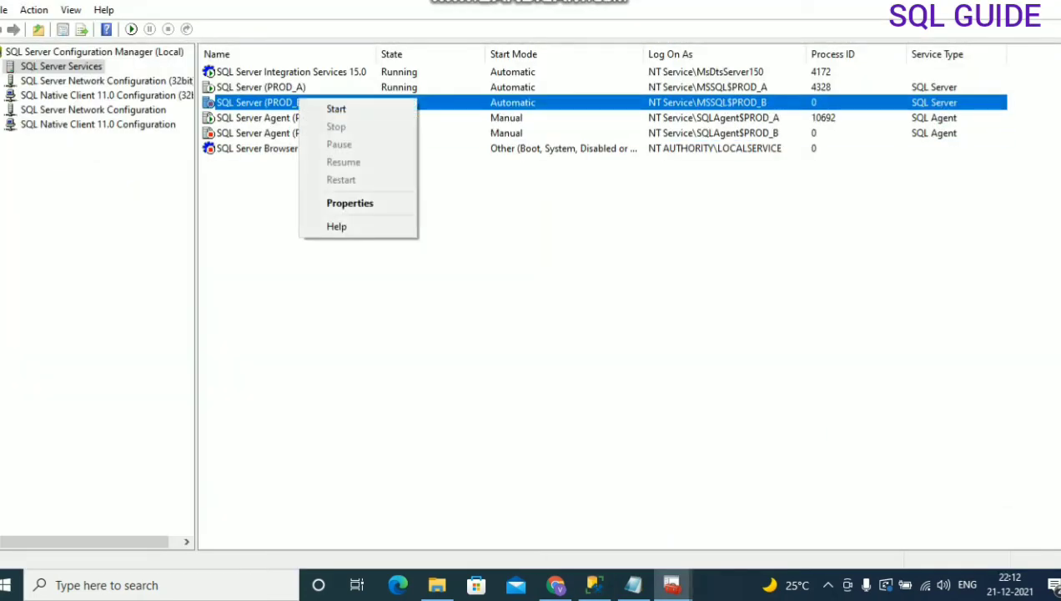
left_click(334, 107)
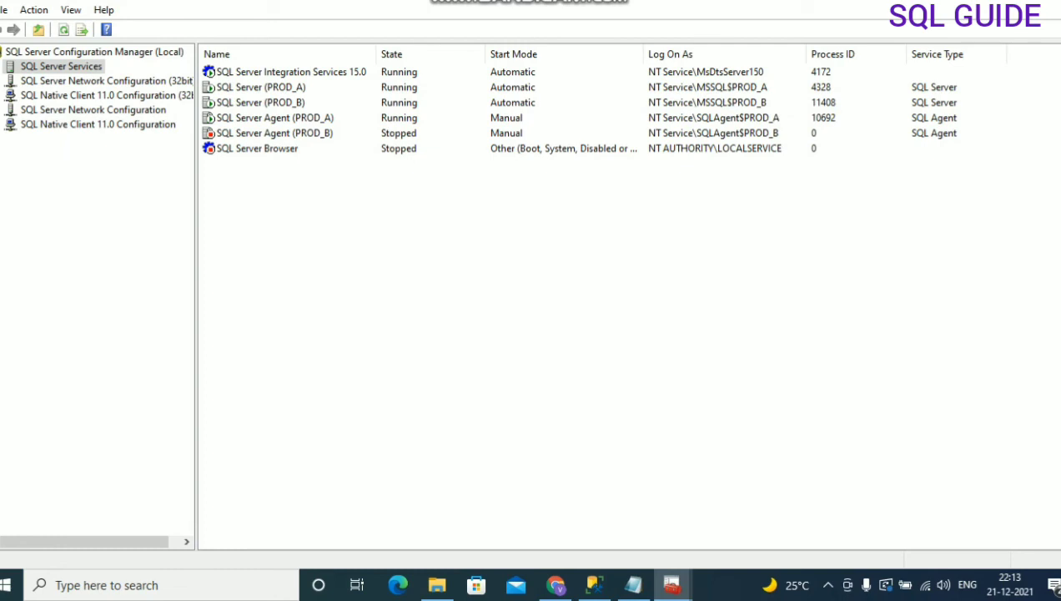
Step: Start the SQL Server Agent (PROD_B) service and return to the query in SQL Server Management Studio
left_click(317, 133)
right_click(317, 134)
left_click(355, 147)
left_click(274, 134)
left_click(375, 250)
key("alt+Tab")
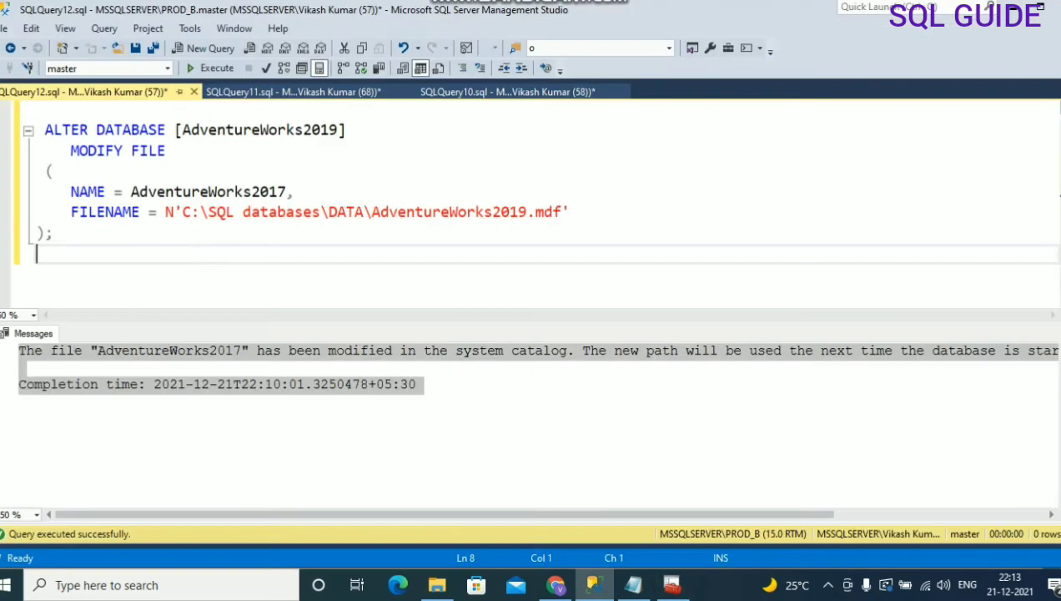
Step: Connect Object Explorer to MSSQLSERVER\PROD_B with Windows Authentication and refresh the server
left_click(4, 27)
left_click(82, 42)
left_click(588, 184)
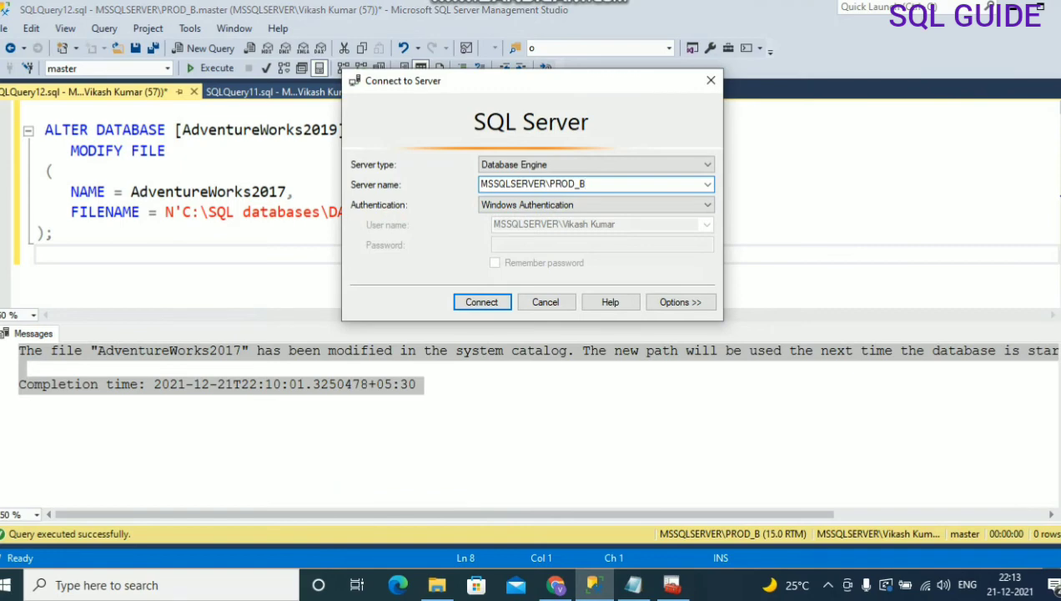
key("Return")
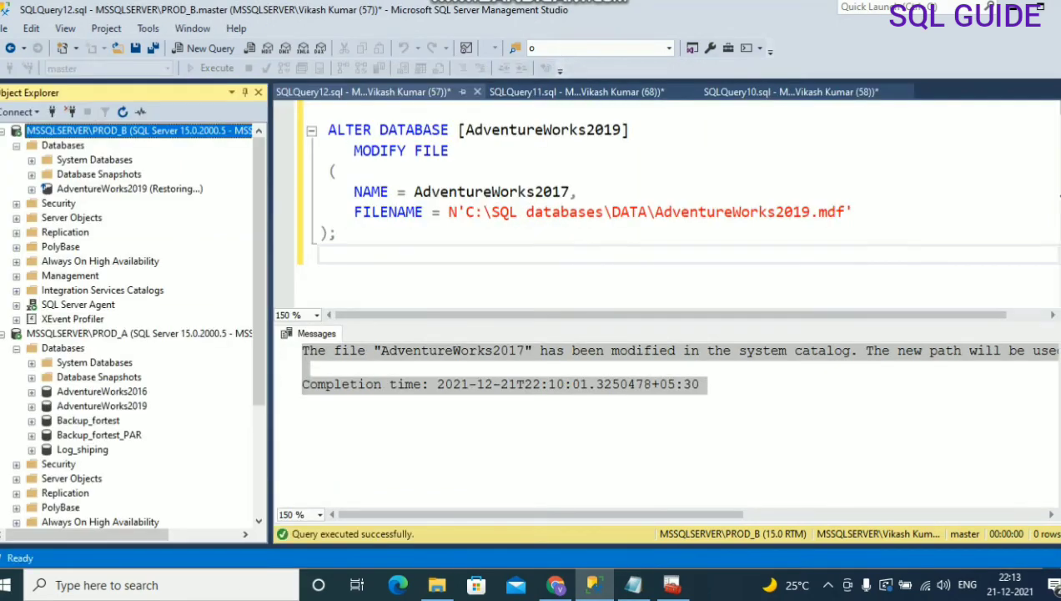
left_click(123, 112)
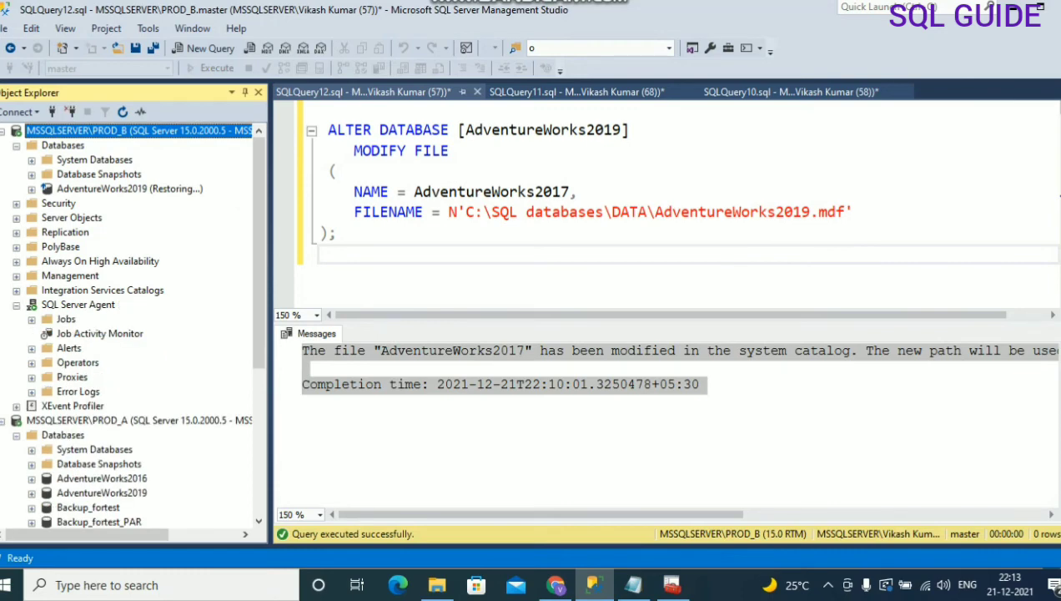
Step: Switch to the sys.master_files query for AdventureWorks2019 and hide Object Explorer to view the earlier data file path in full
key("ctrl+Tab")
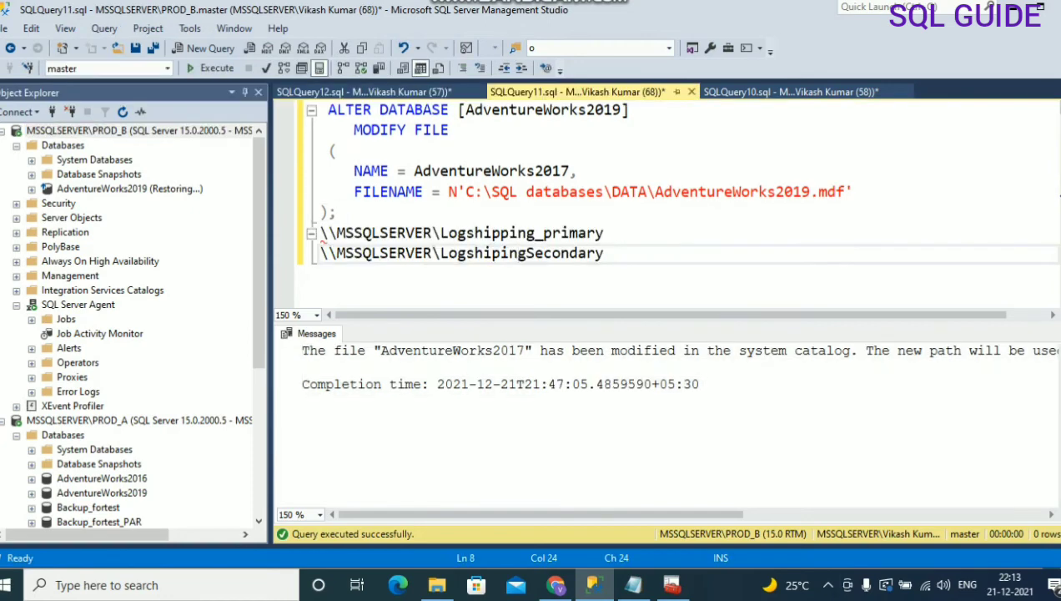
key("ctrl+Tab")
left_click_drag(672, 170, 320, 150)
left_click(333, 211)
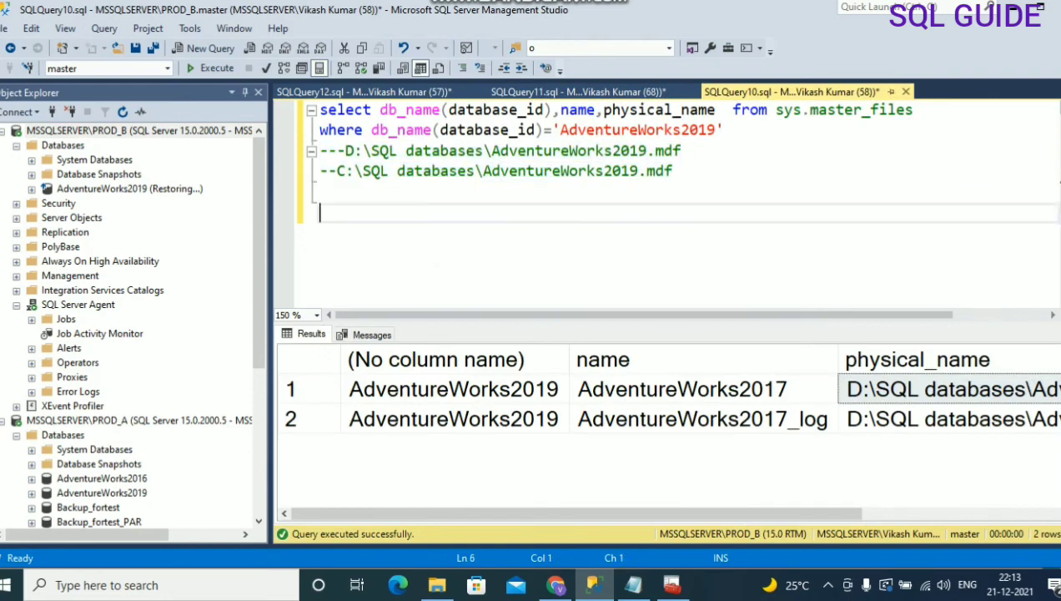
left_click_drag(722, 130, 319, 109)
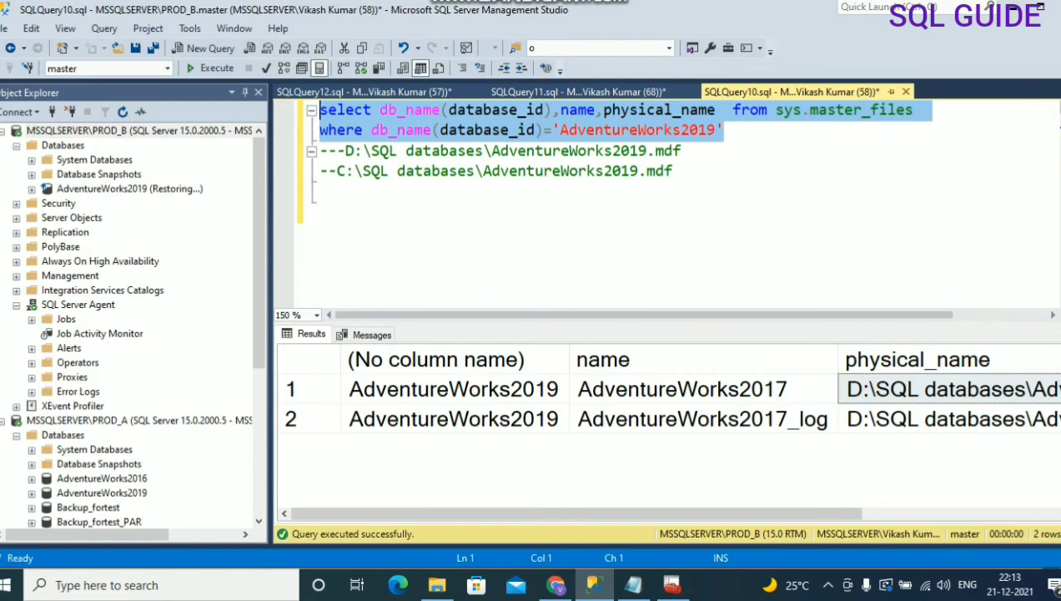
left_click(258, 92)
left_click(782, 390)
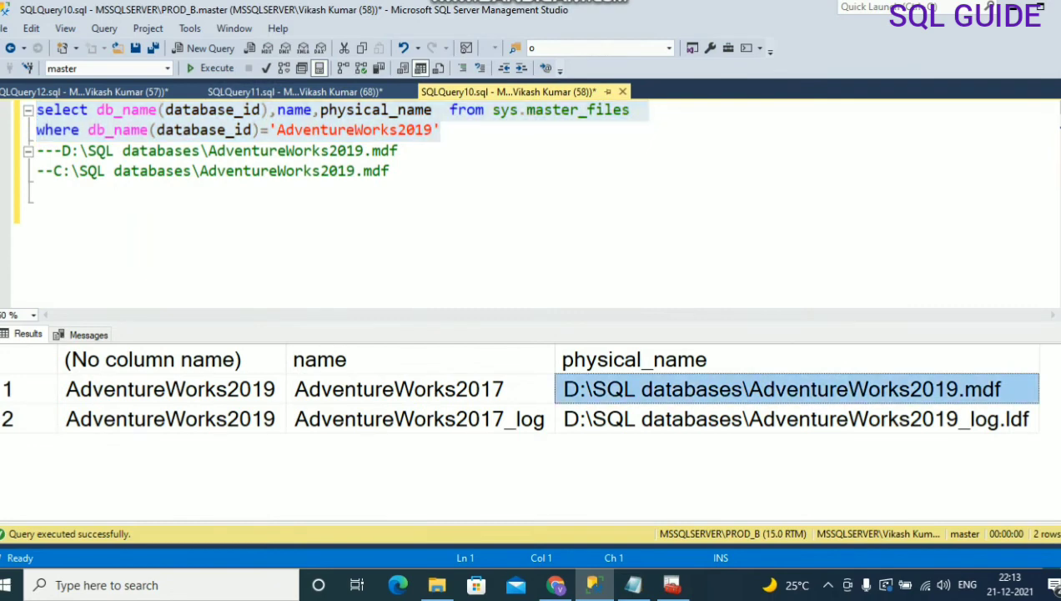
Step: Rerun the select query on sys.master_files to check the AdventureWorks2019 physical file paths
left_click_drag(53, 171, 389, 171)
left_click(38, 213)
left_click_drag(440, 130, 36, 110)
key("F5")
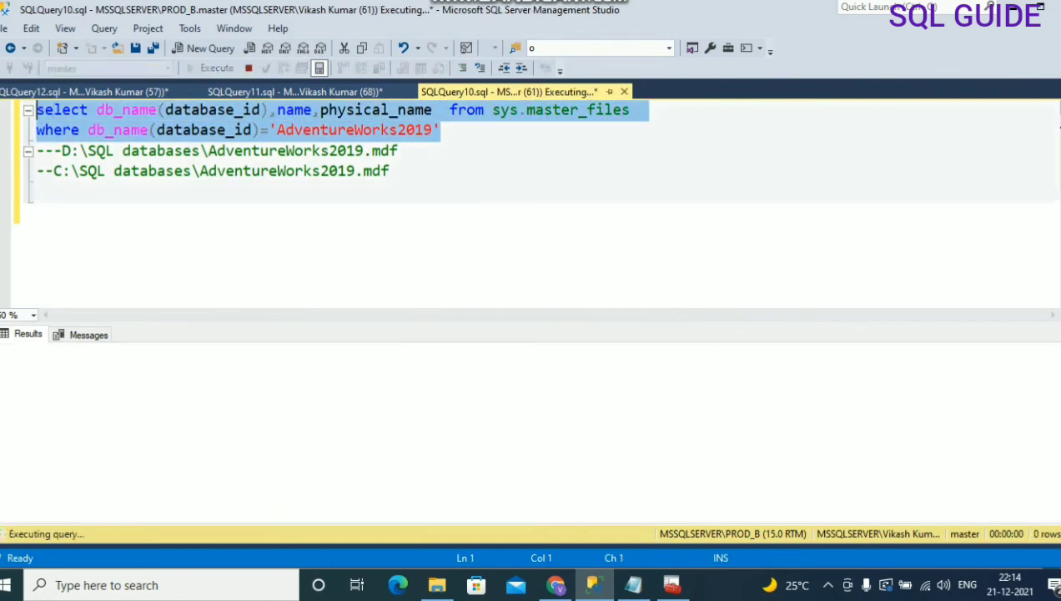
Step: Copy the data file's physical path, C:\SQL databases\DATA\AdventureWorks2019.mdf, onto a new line below the commented paths in the query
left_click(807, 390)
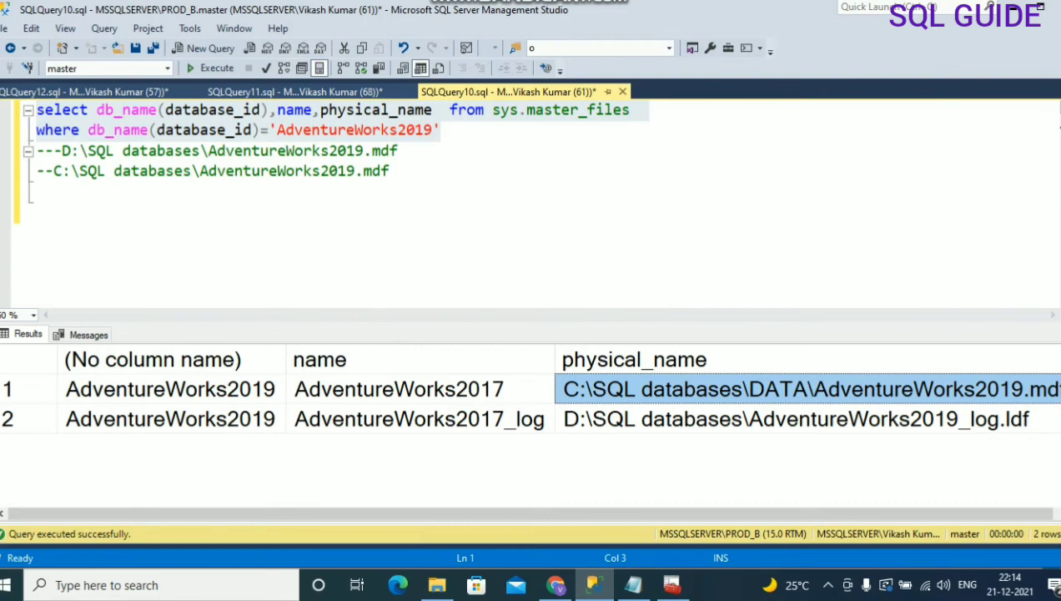
left_click(390, 171)
key("Return")
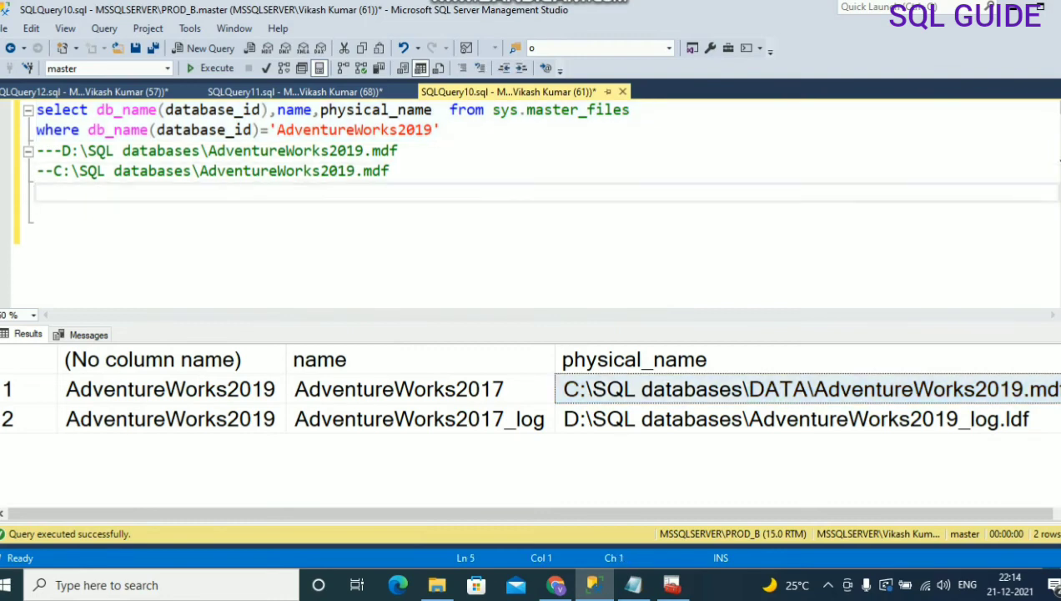
type("C:\\SQL databases\\DATA\\AdventureWorks2019.mdf")
key("Home")
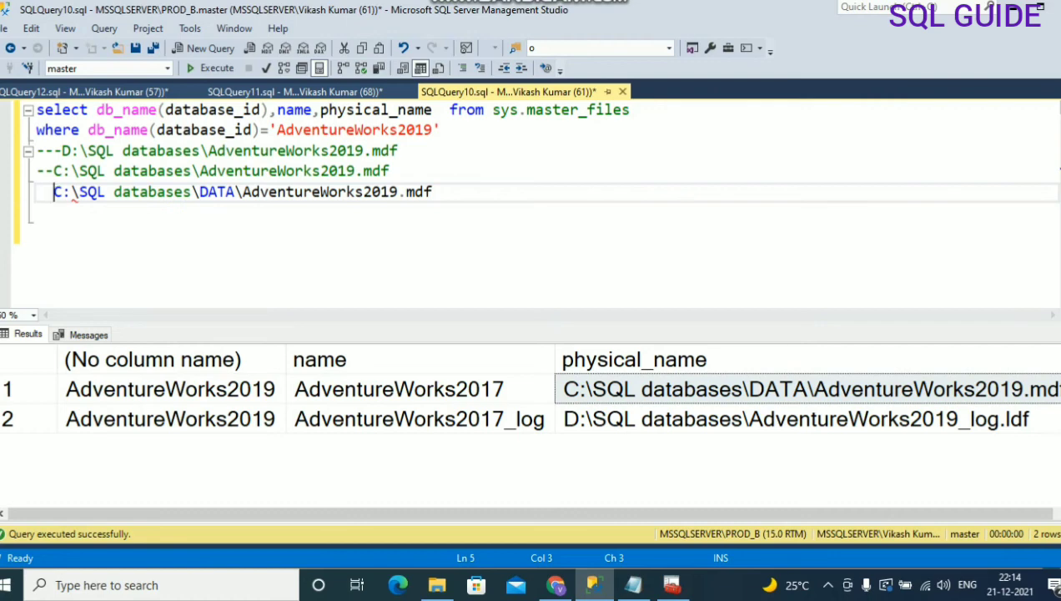
left_click_drag(433, 192, 45, 192)
key("shift+Right")
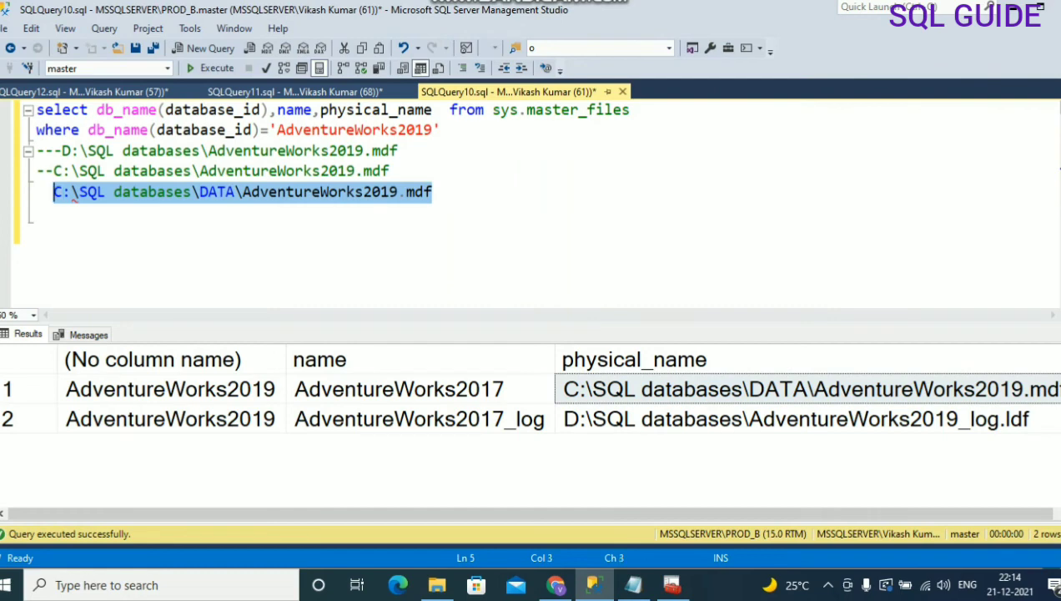
left_click(54, 233)
left_click(318, 585)
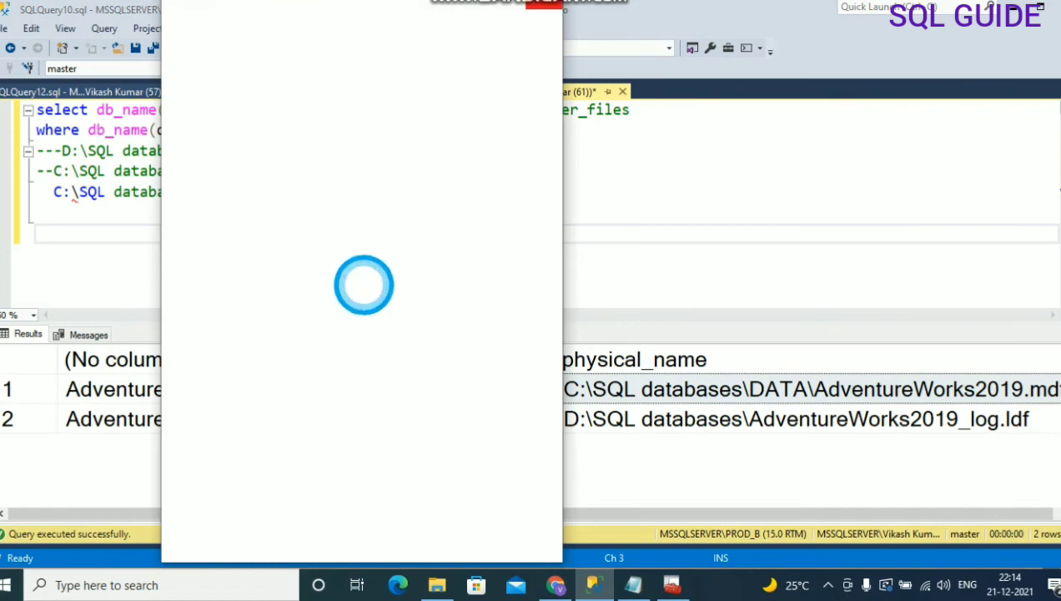
left_click(543, 5)
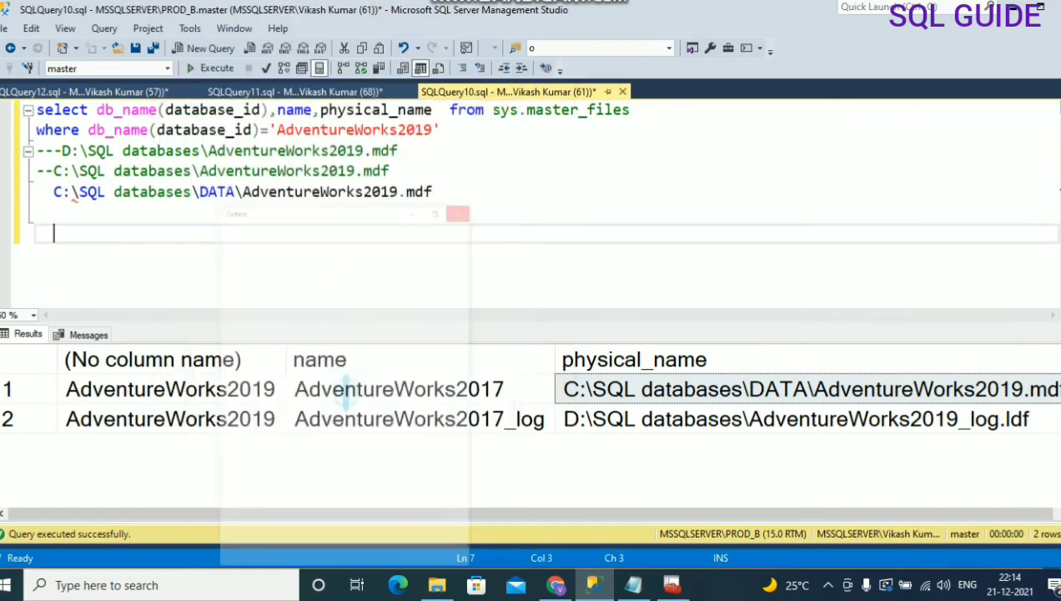
left_click(54, 212)
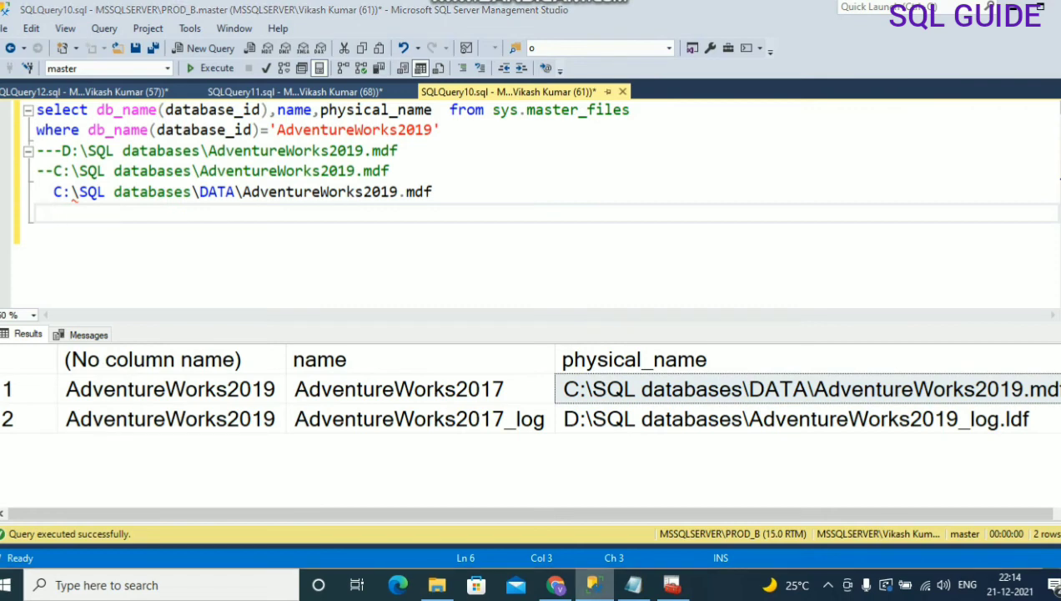
left_click(594, 585)
left_click(594, 585)
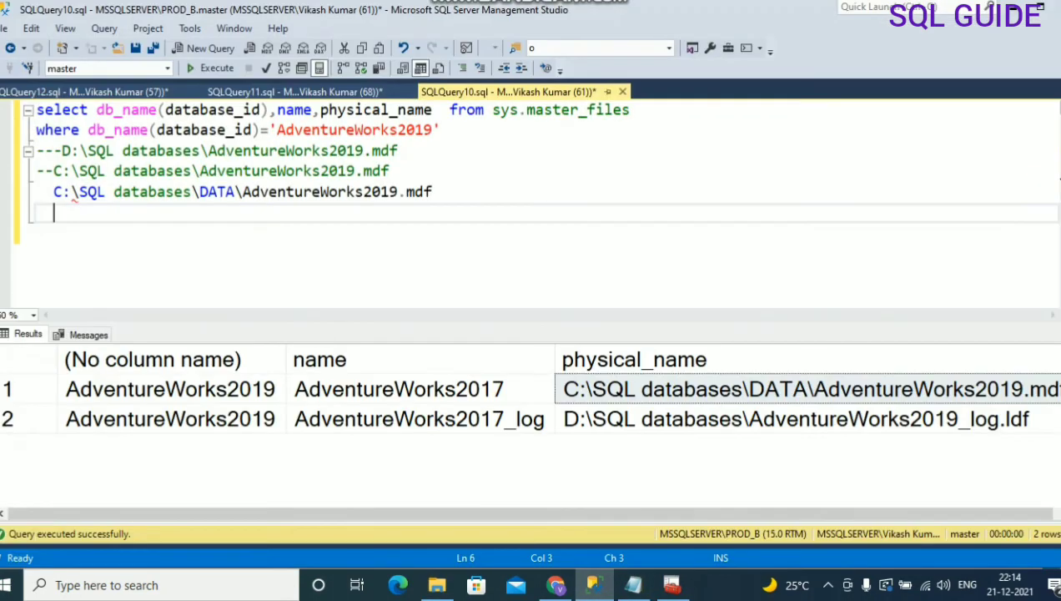
Step: Connect Object Explorer to the MSSQLSERVER\PROD_A database engine
left_click(5, 28)
left_click(70, 47)
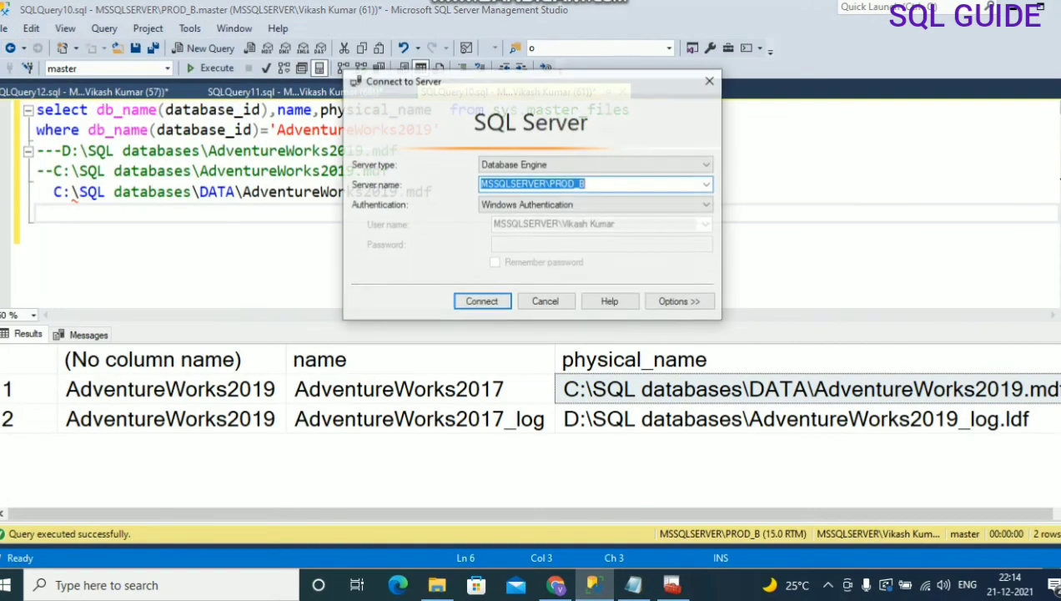
left_click(588, 183)
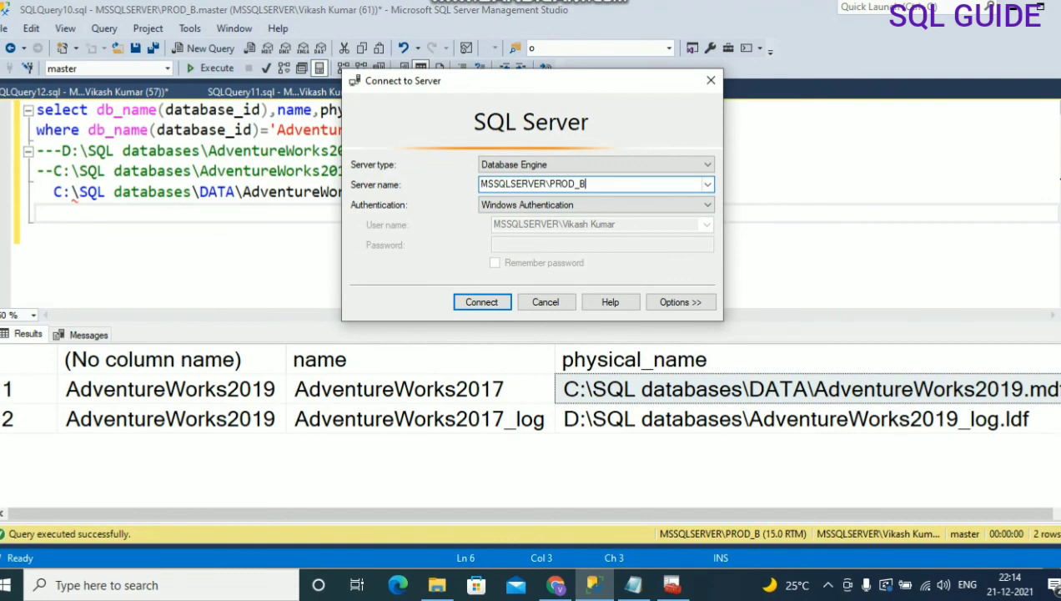
left_click(707, 185)
left_click(538, 208)
key("Return")
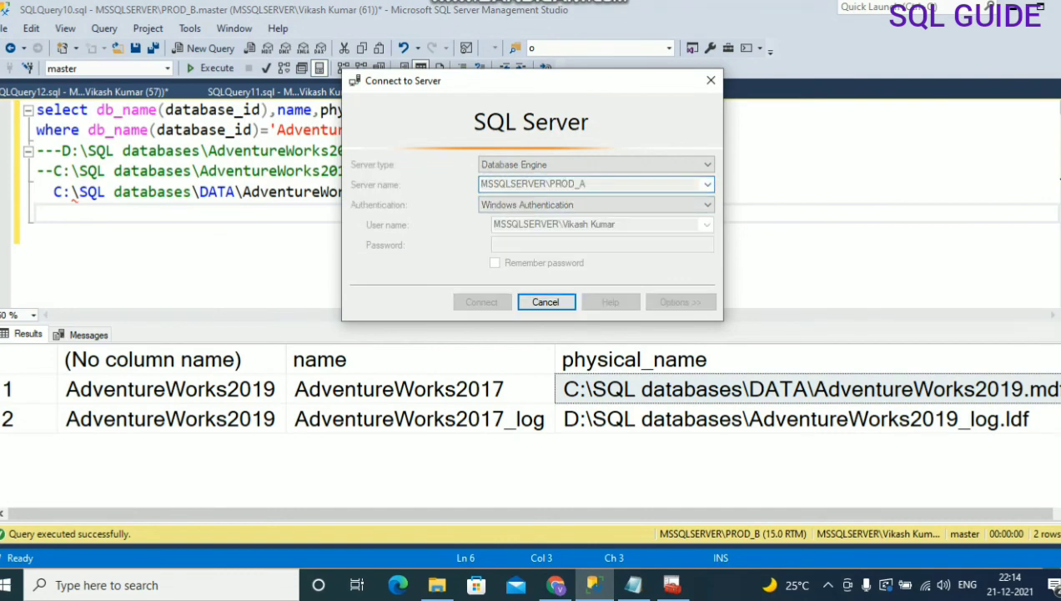
Step: Start the LSBackup_AdventureWorks2019 job from PROD_A's Job Activity Monitor, closing the monitor when it completes
scroll(132, 334, "down", 6)
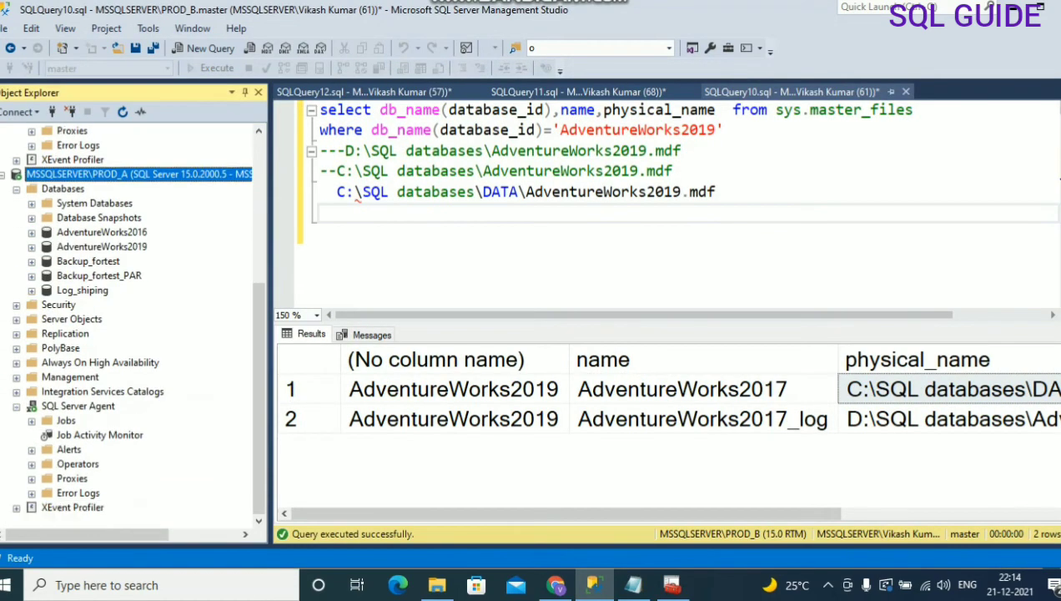
double_click(100, 435)
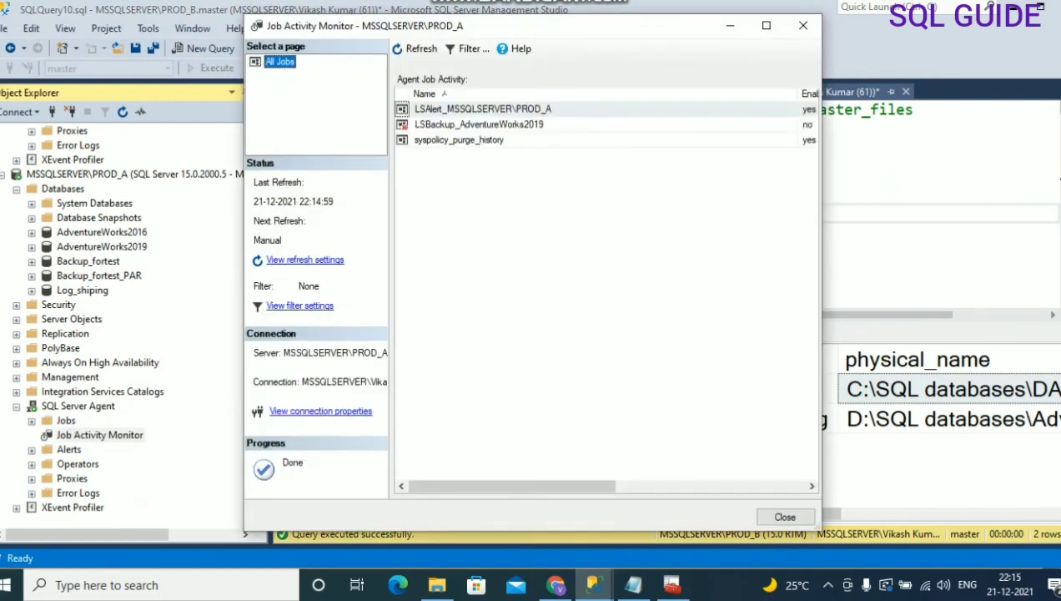
right_click(484, 125)
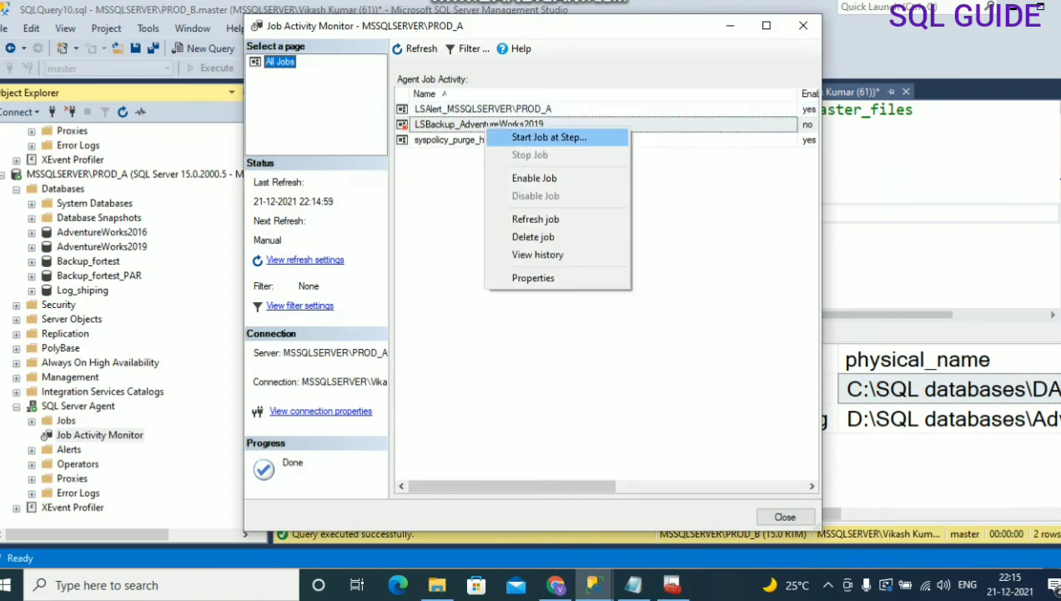
left_click(549, 137)
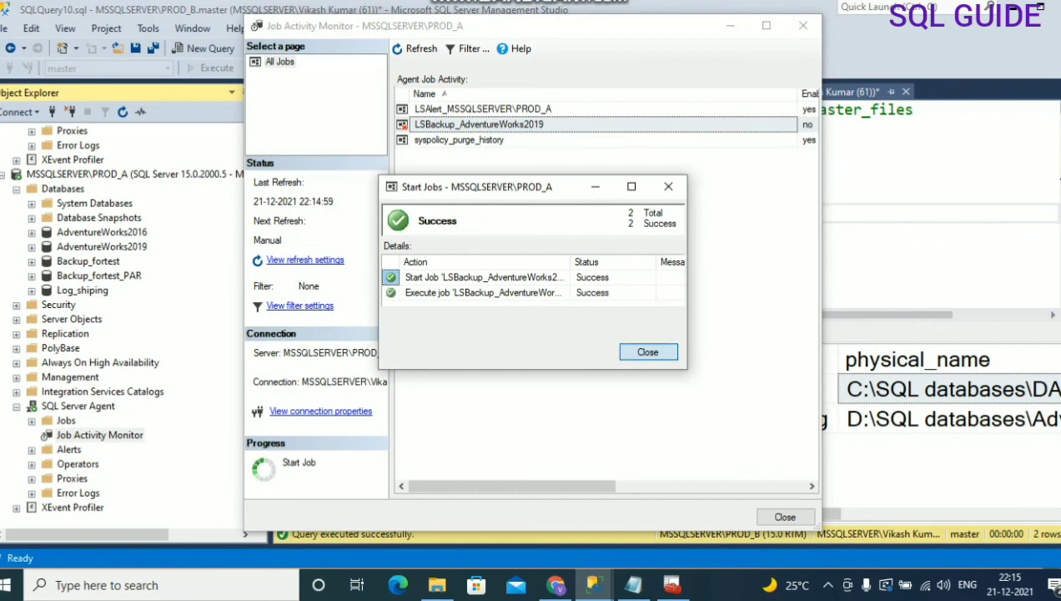
left_click(648, 352)
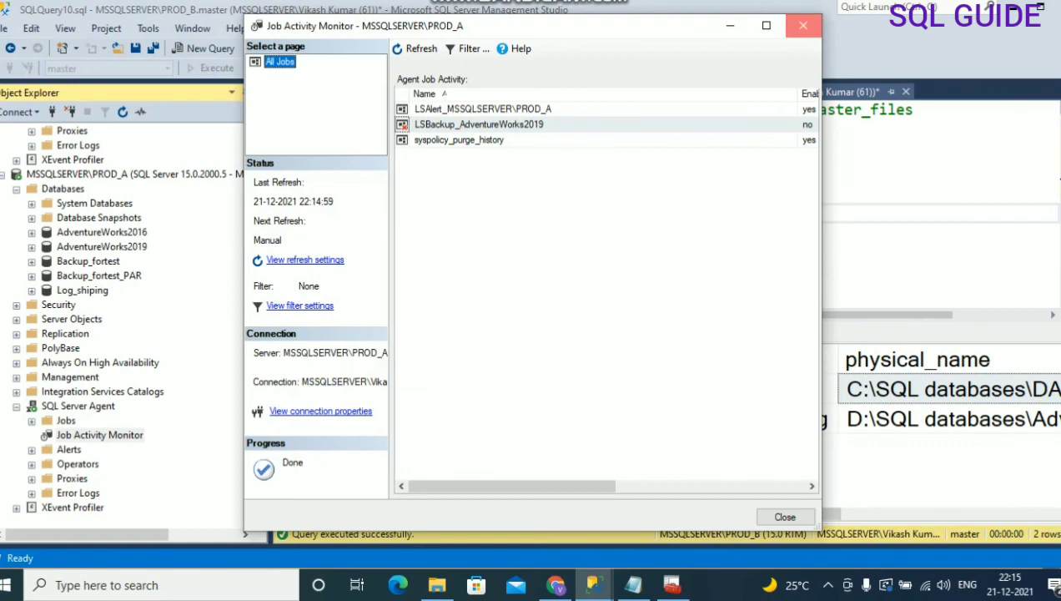
left_click(803, 26)
Step: Start the LSCopy_MSSQLSERVER\PROD_A_AdventureWorks2019 job from PROD_B's Job Activity Monitor
scroll(151, 417, "up", 6)
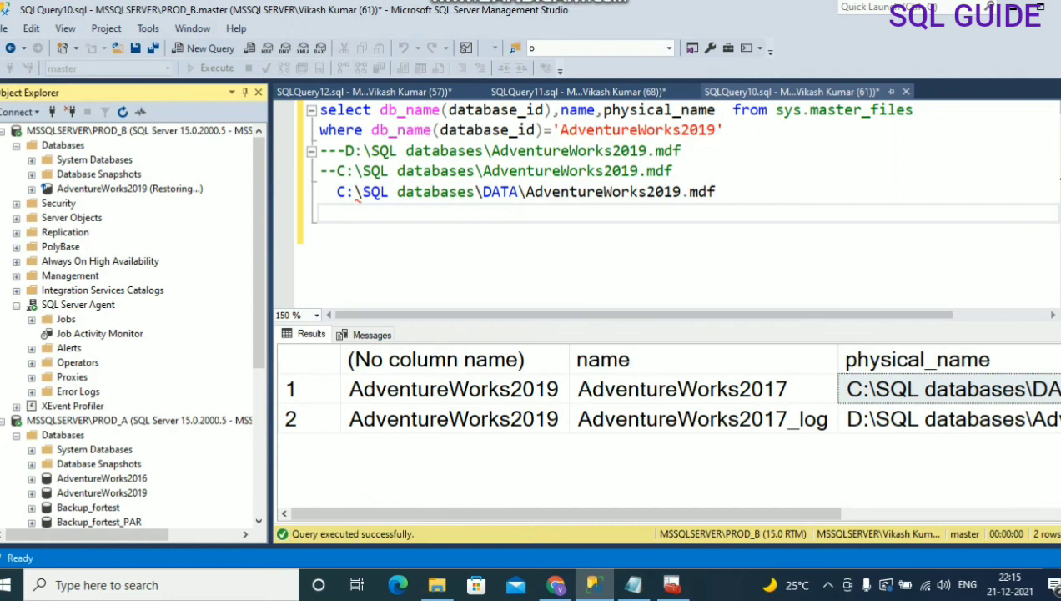
double_click(99, 333)
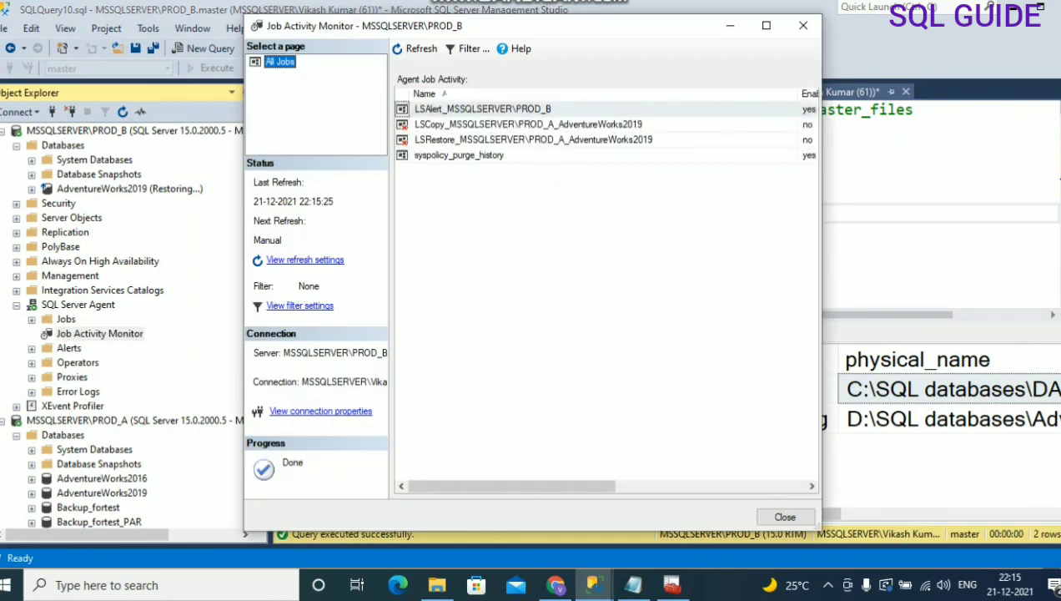
left_click(528, 124)
right_click(512, 125)
left_click(552, 135)
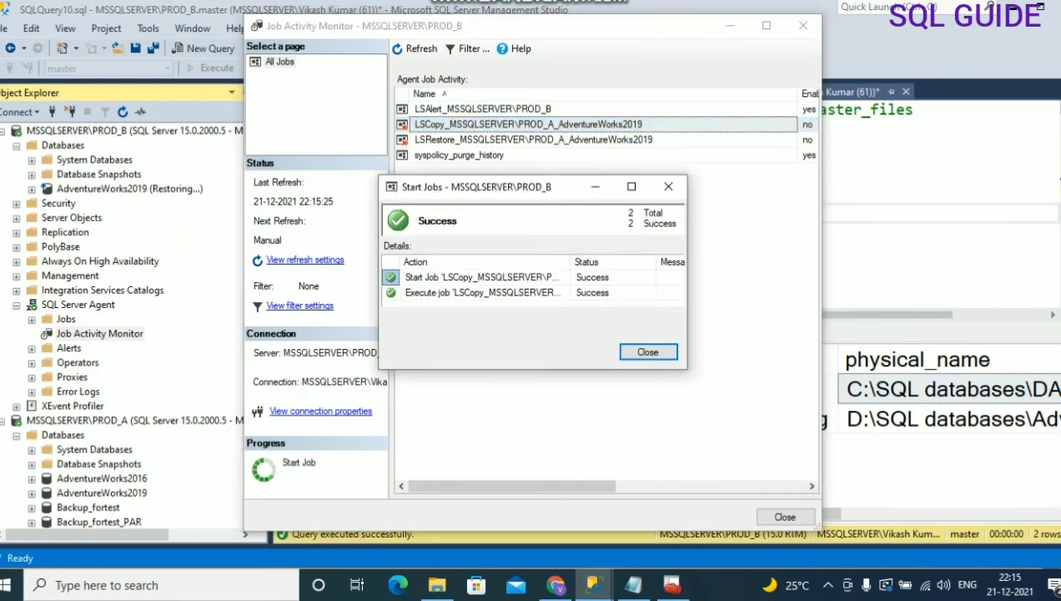
key("Return")
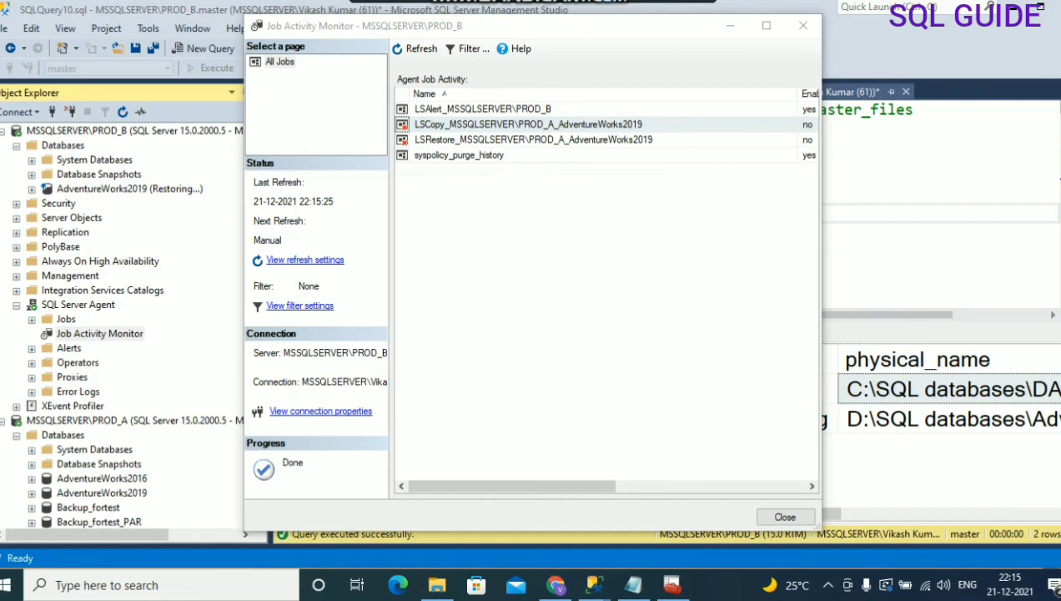
Step: Start the LSRestore_MSSQLSERVER\PROD_A_AdventureWorks2019 job on PROD_B, and refresh Object Explorer once it completes
key("alt+Tab")
key("Down")
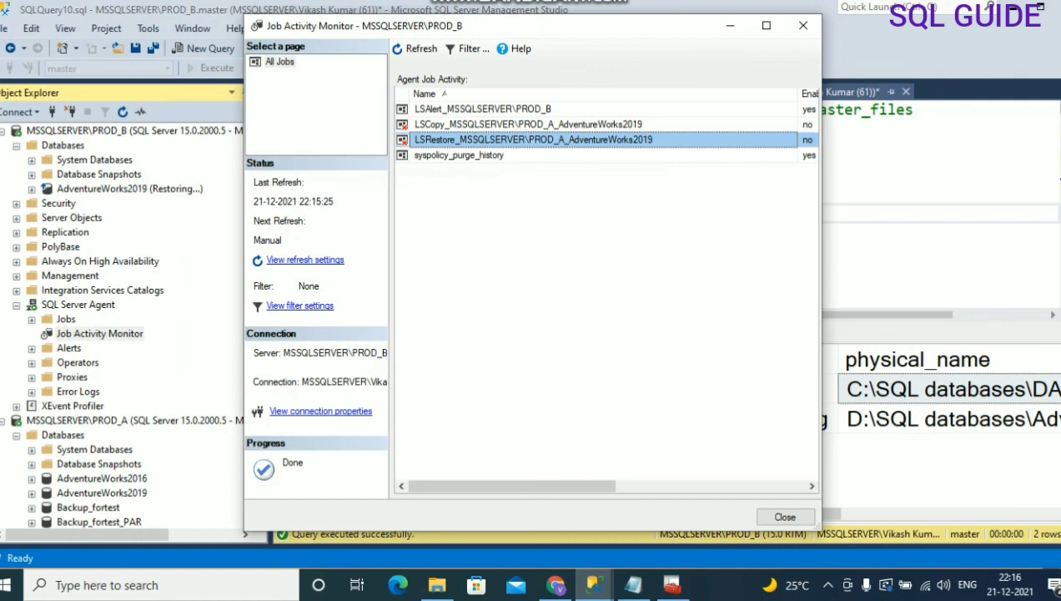
right_click(561, 139)
left_click(594, 152)
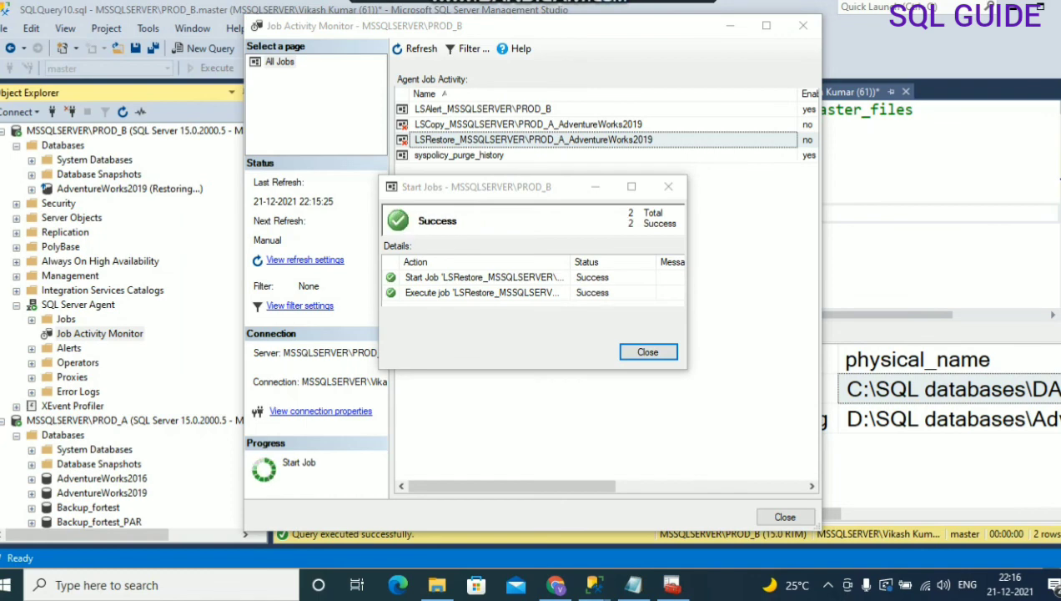
key("alt+Tab")
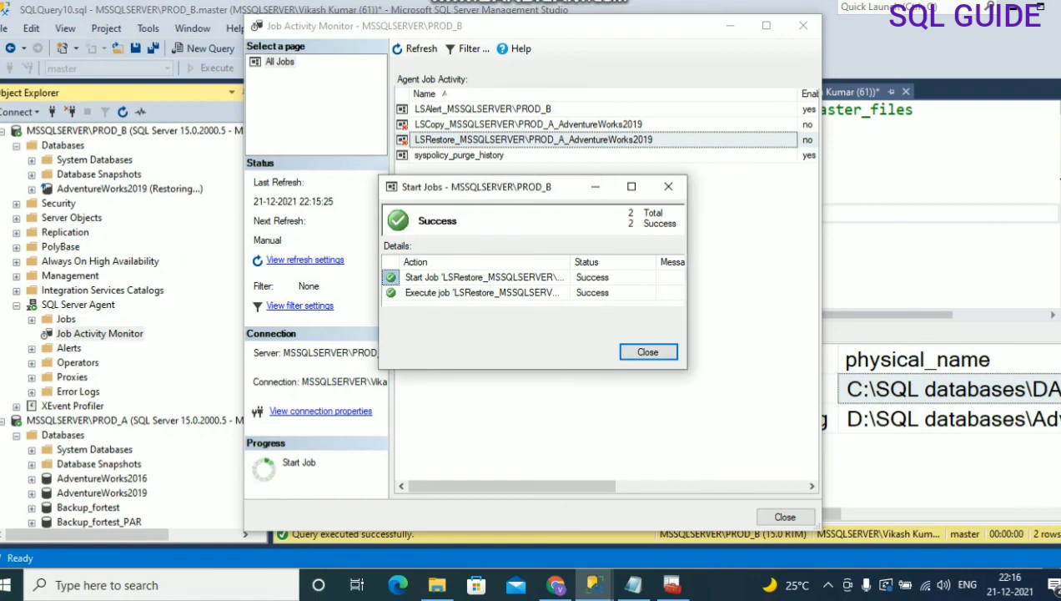
key("Return")
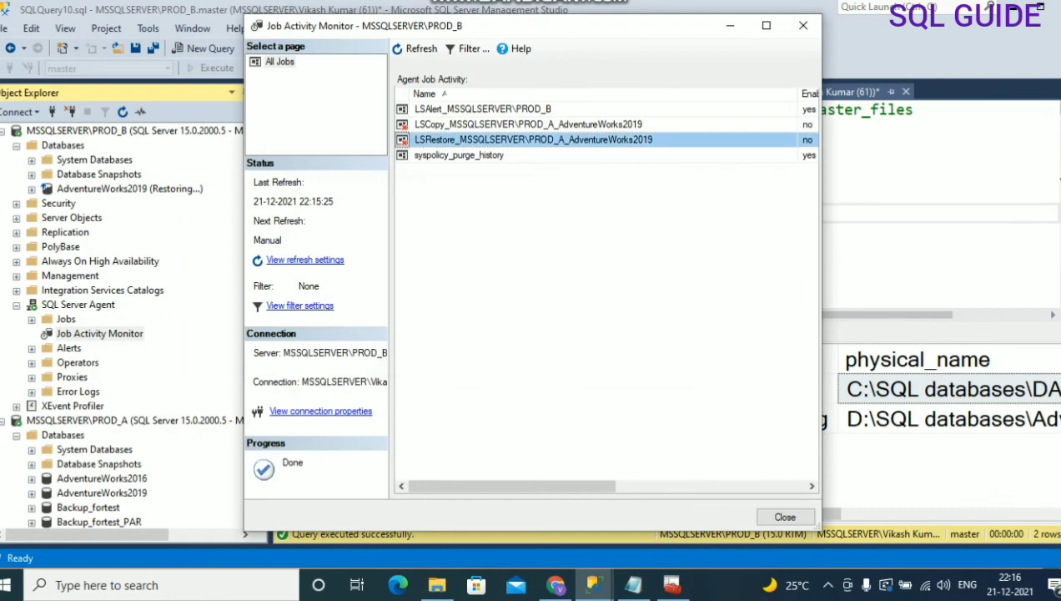
left_click(802, 25)
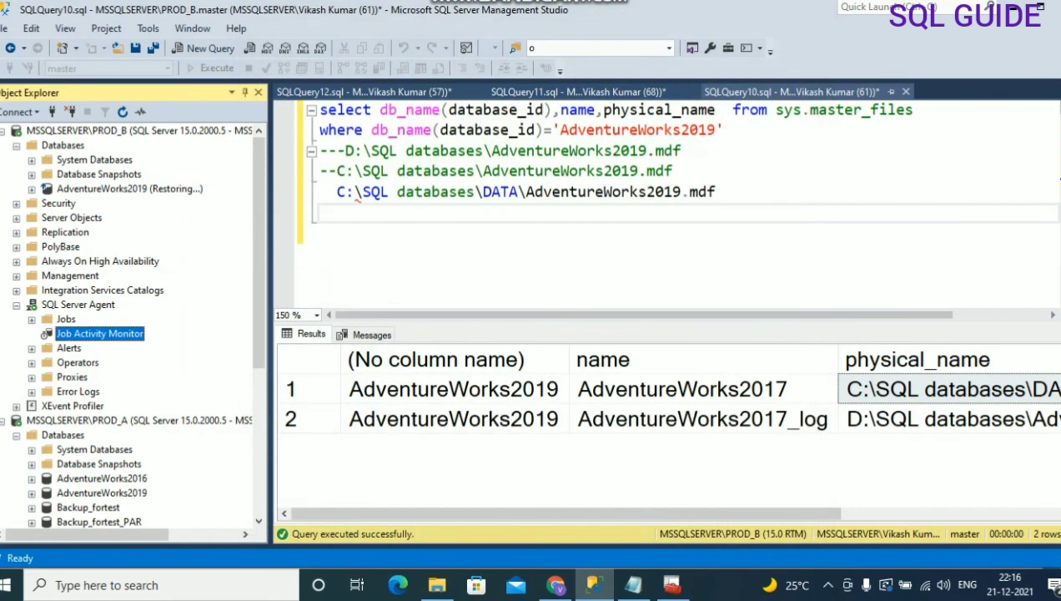
left_click(123, 112)
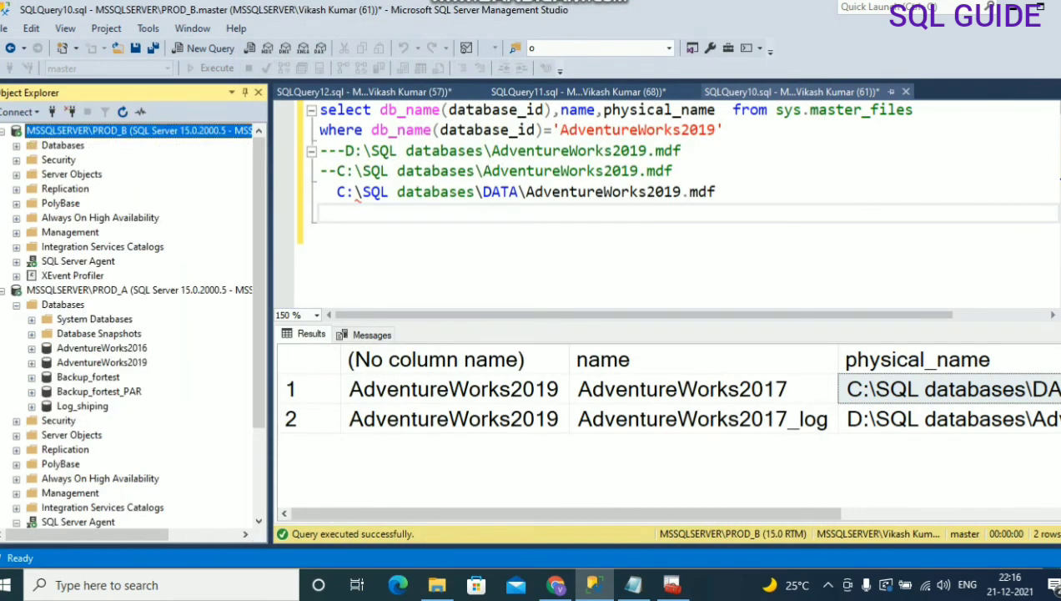